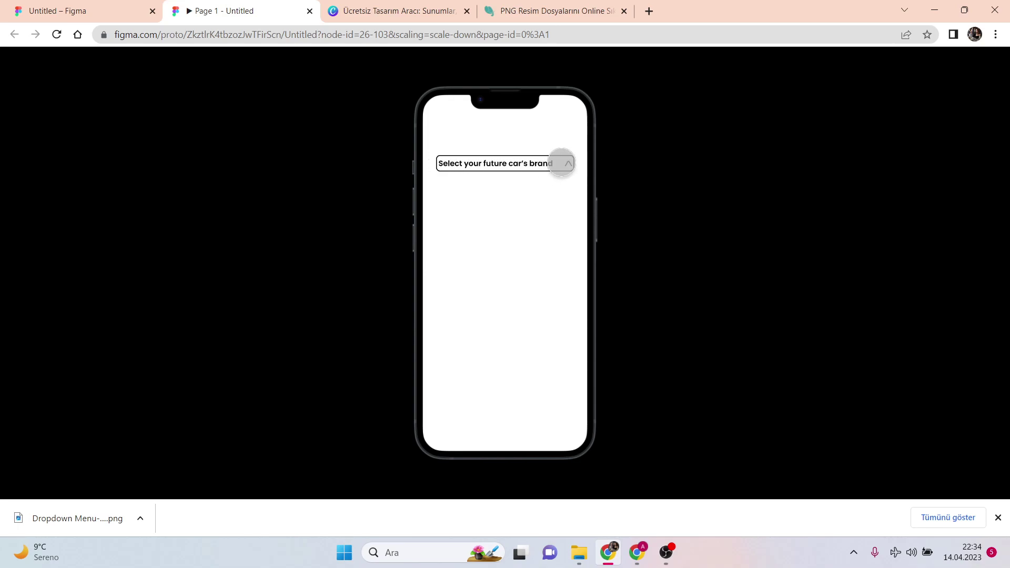
Test the car-brand dropdown in the prototype preview by opening it, passing over the options and choosing BMWow, and close the preview
click(562, 163)
click(473, 189)
click(478, 217)
click(480, 200)
click(482, 220)
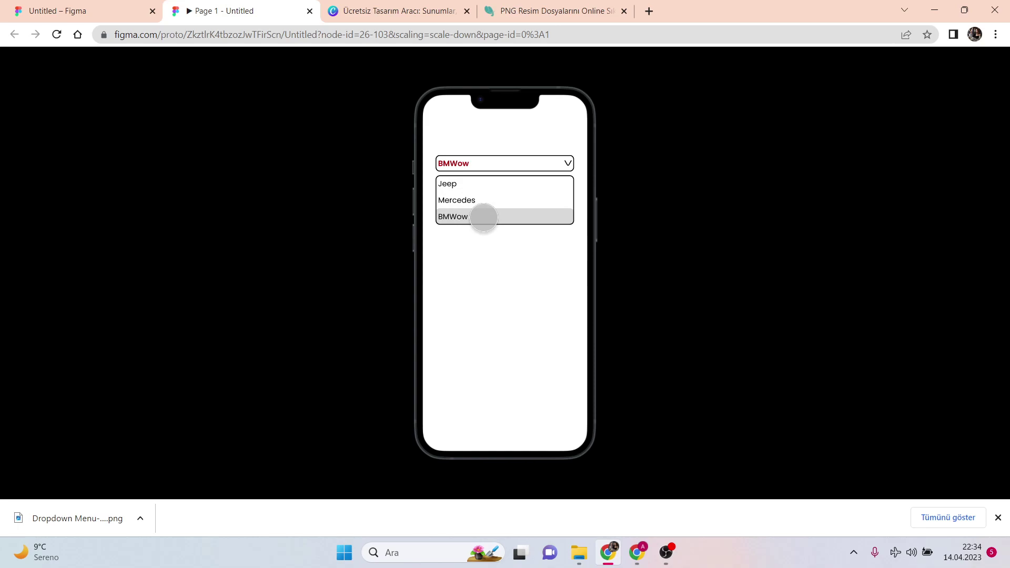
click(483, 217)
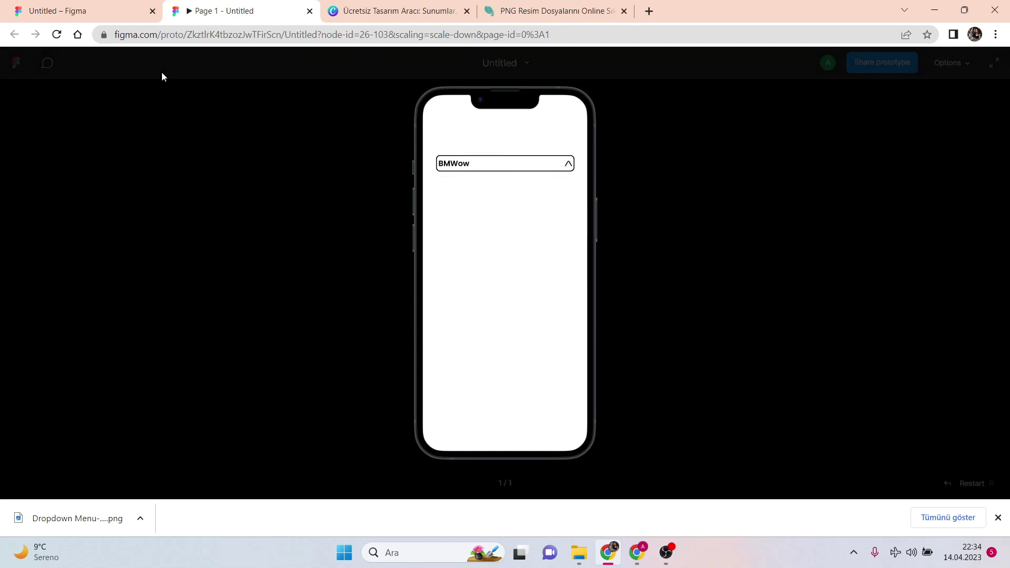
click(309, 11)
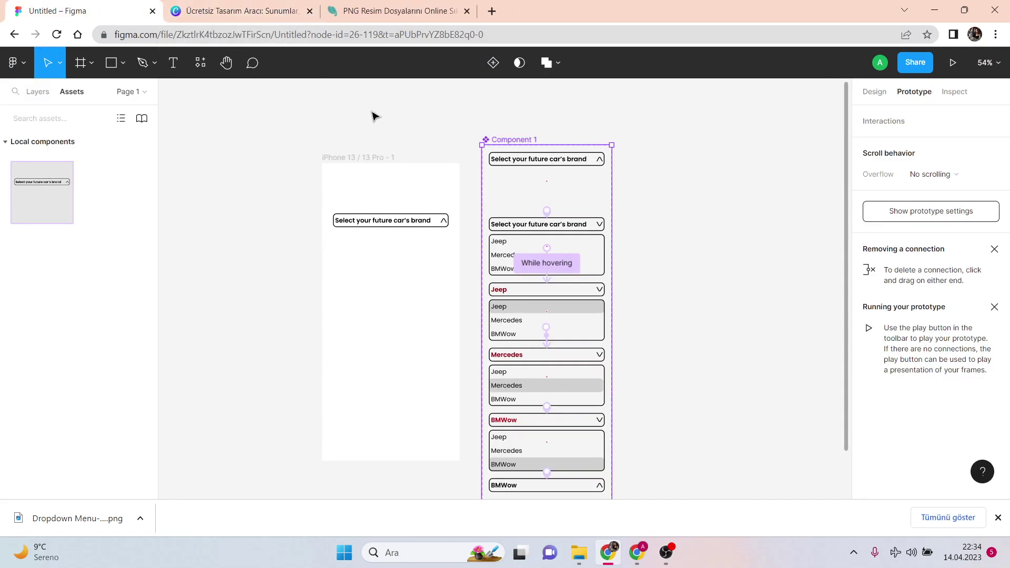
Examine the dropdown component's variants and their prototype connections, from the closed default state through the highlighted brands to the final BMWow selection
scroll(379, 114, down, 1)
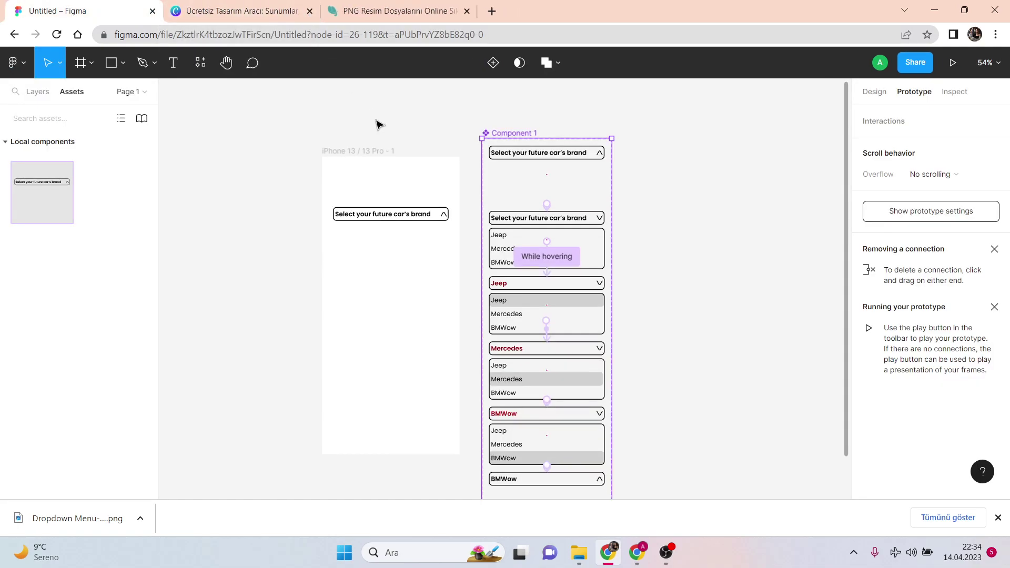
scroll(447, 119, down, 2)
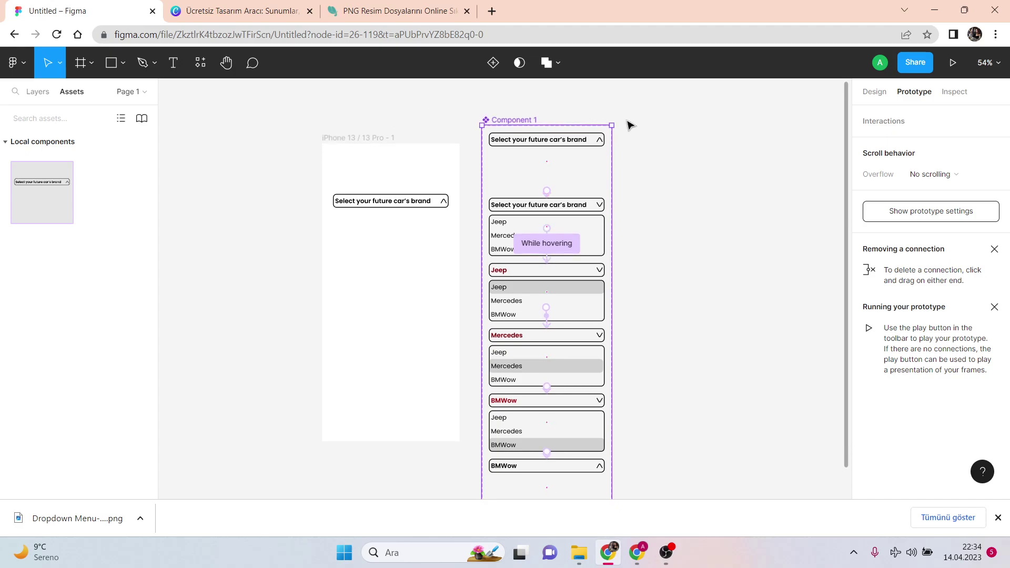
scroll(694, 161, down, 1)
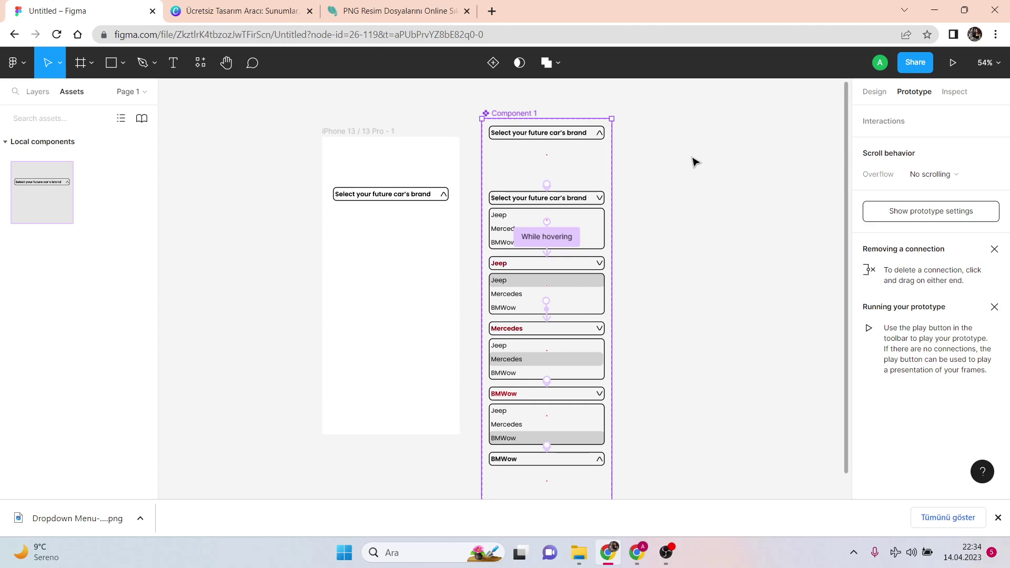
scroll(694, 161, down, 1)
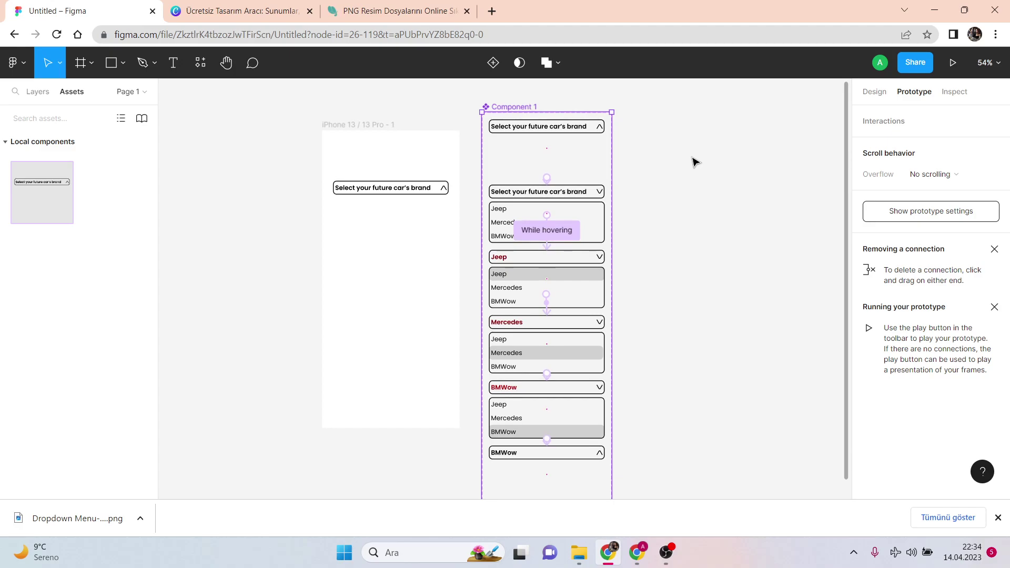
scroll(694, 161, up, 3)
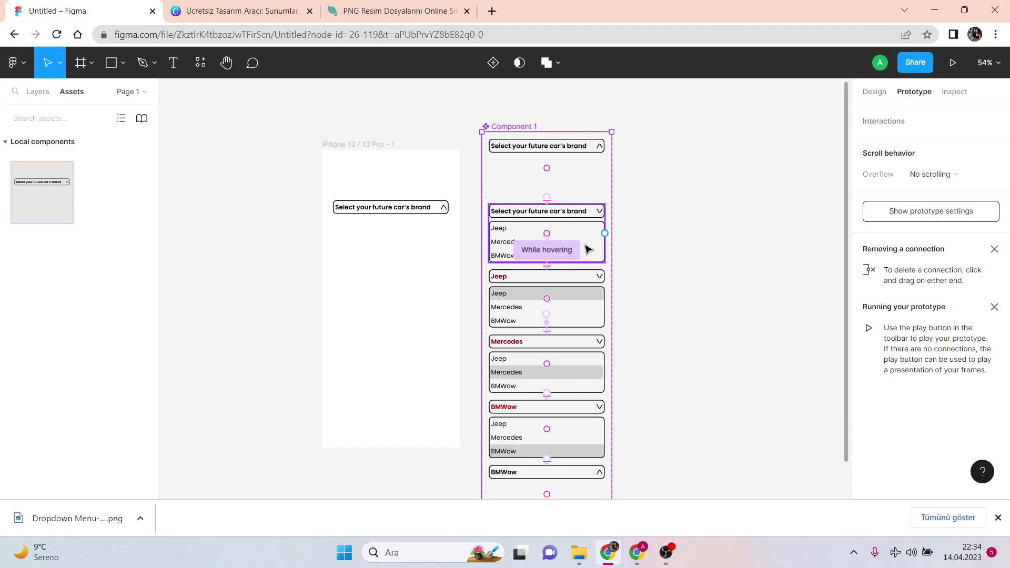
click(870, 92)
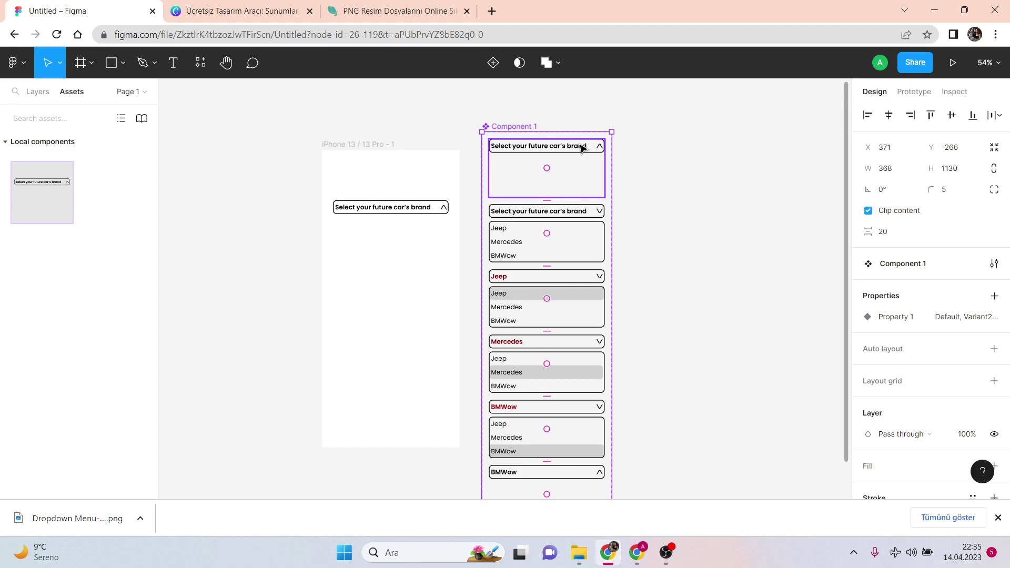
scroll(553, 153, down, 1)
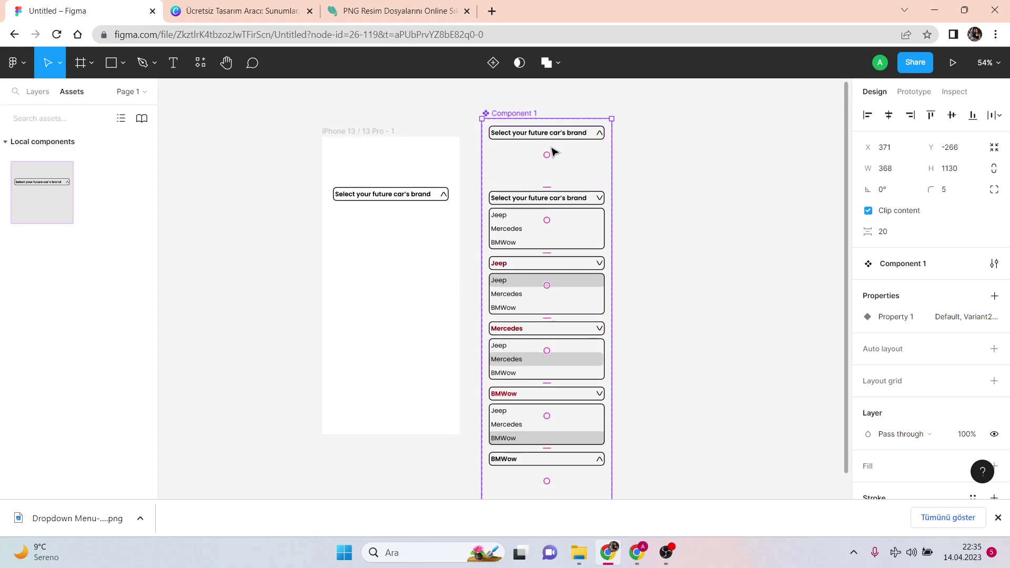
scroll(604, 208, down, 2)
scroll(612, 219, up, 3)
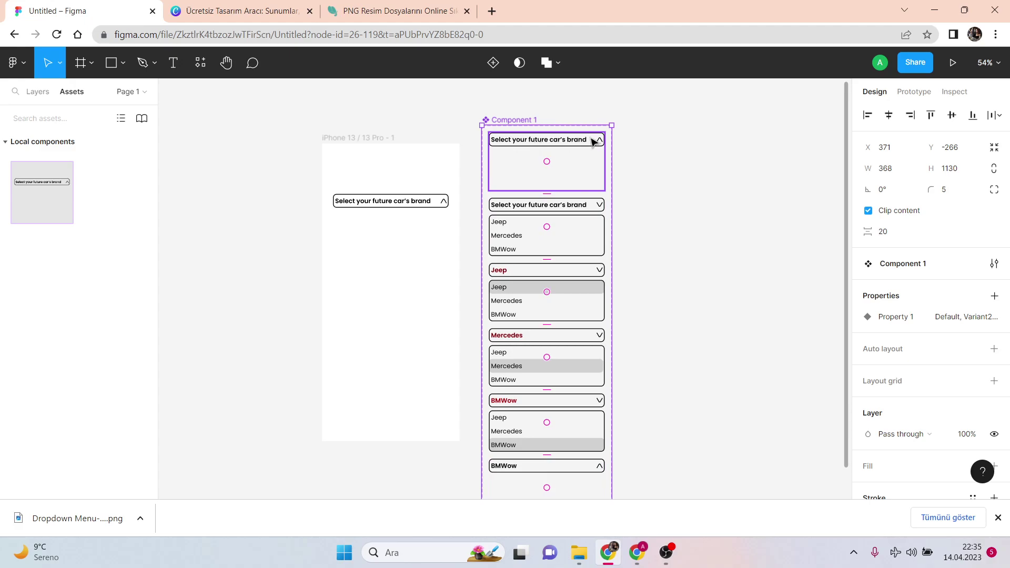
scroll(594, 142, down, 1)
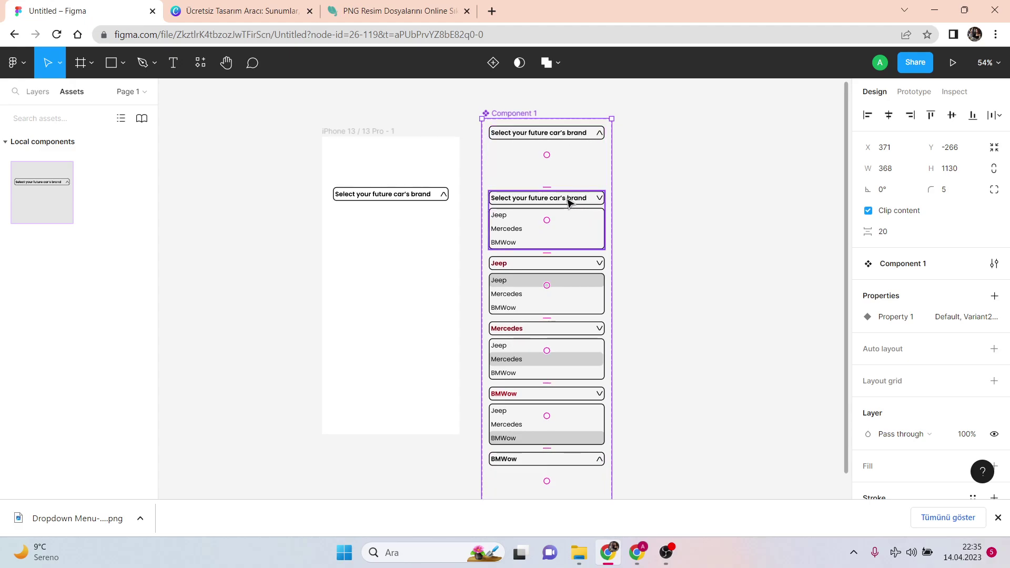
scroll(538, 210, down, 3)
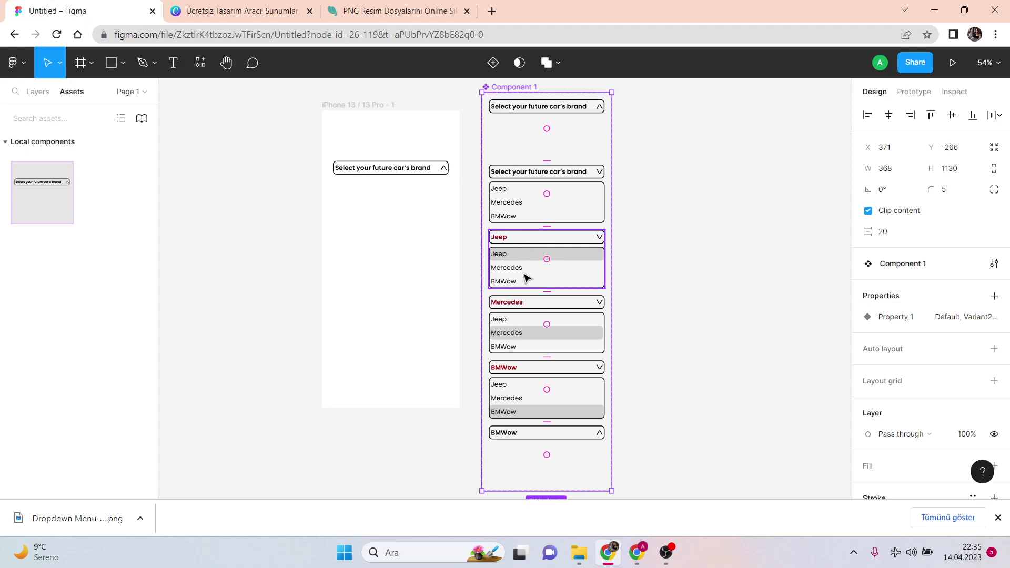
scroll(520, 281, down, 1)
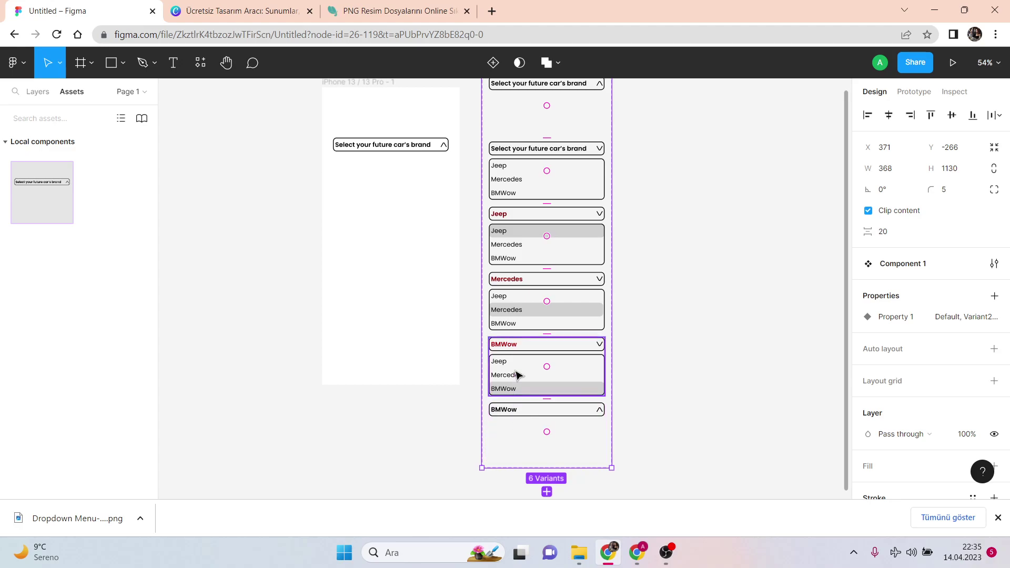
scroll(605, 310, up, 1)
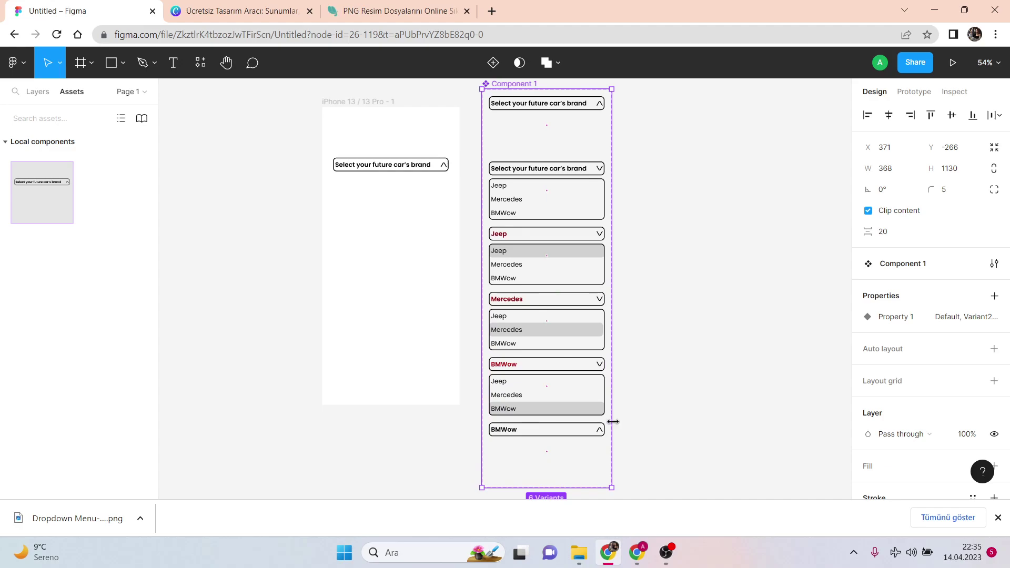
scroll(633, 421, up, 1)
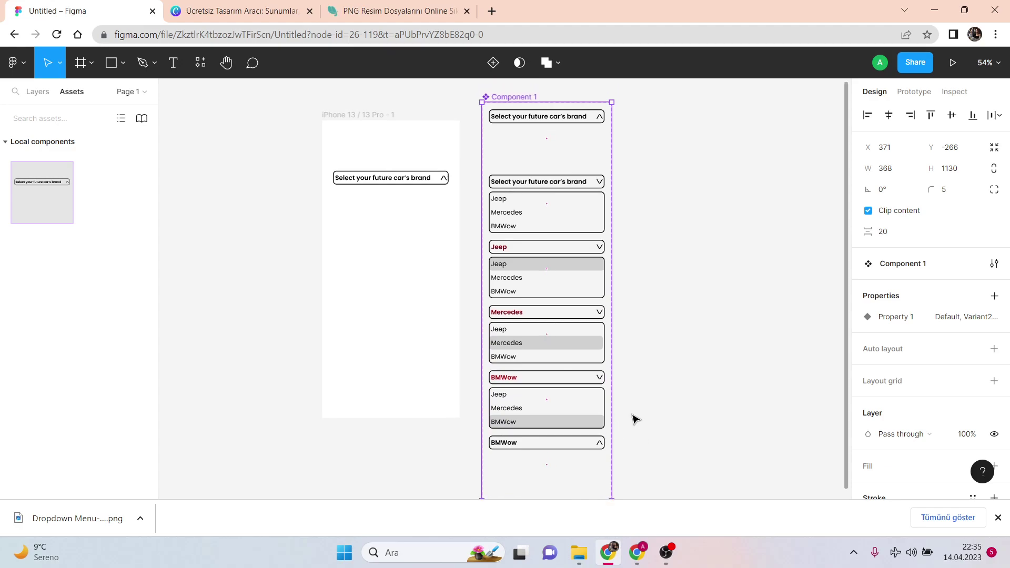
scroll(686, 235, down, 5)
scroll(686, 235, up, 3)
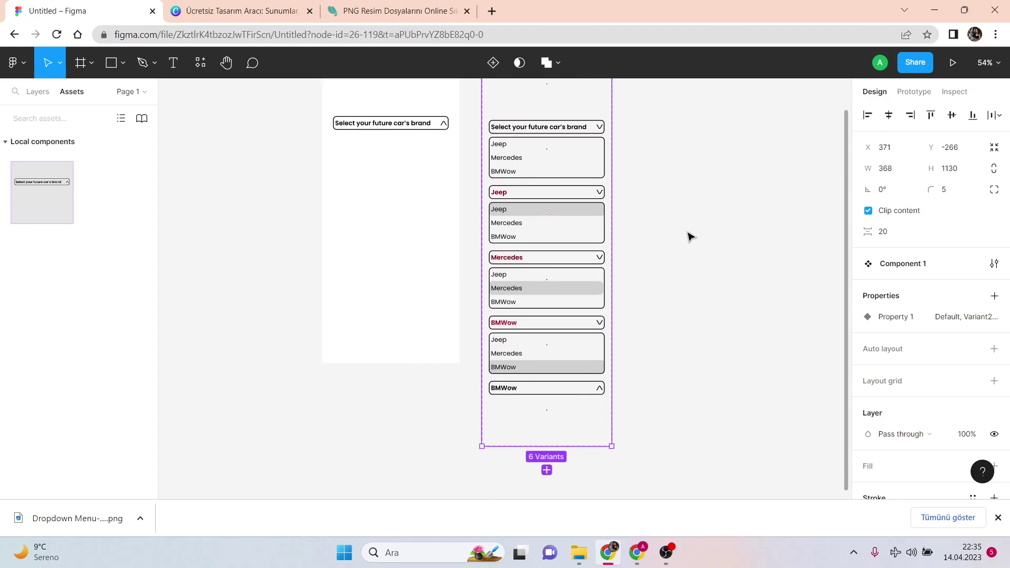
scroll(686, 234, up, 2)
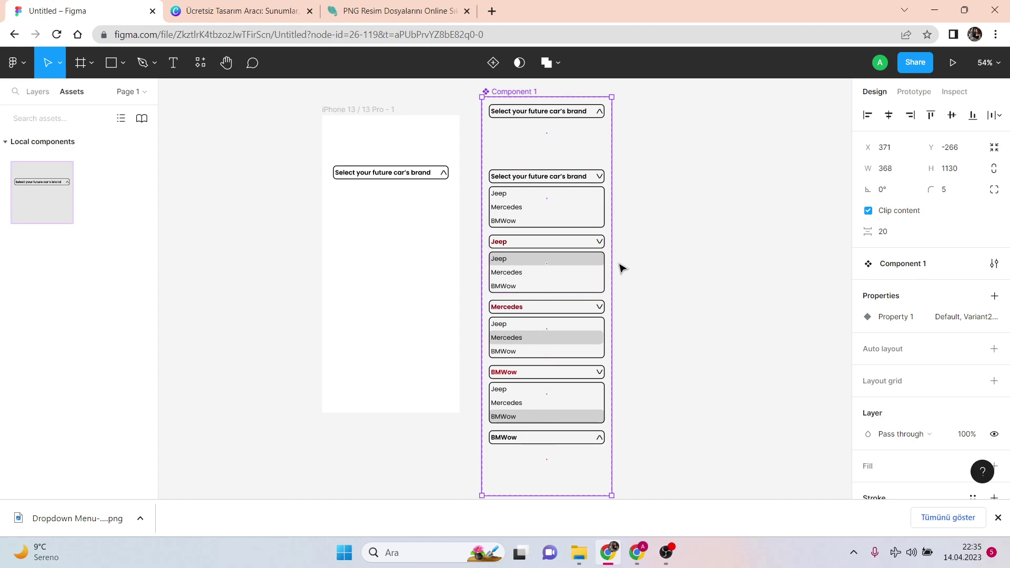
scroll(588, 393, down, 1)
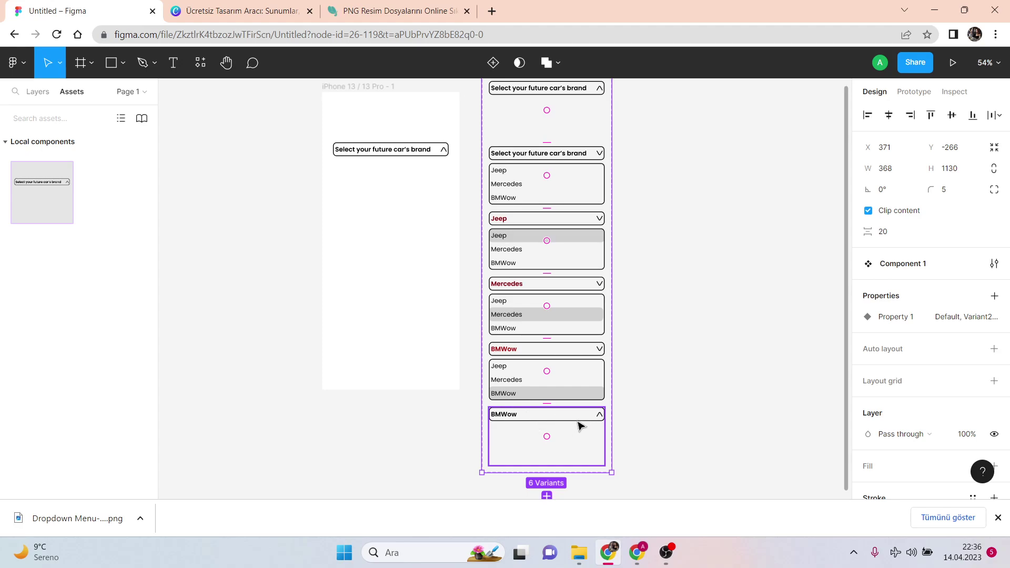
scroll(581, 449, up, 2)
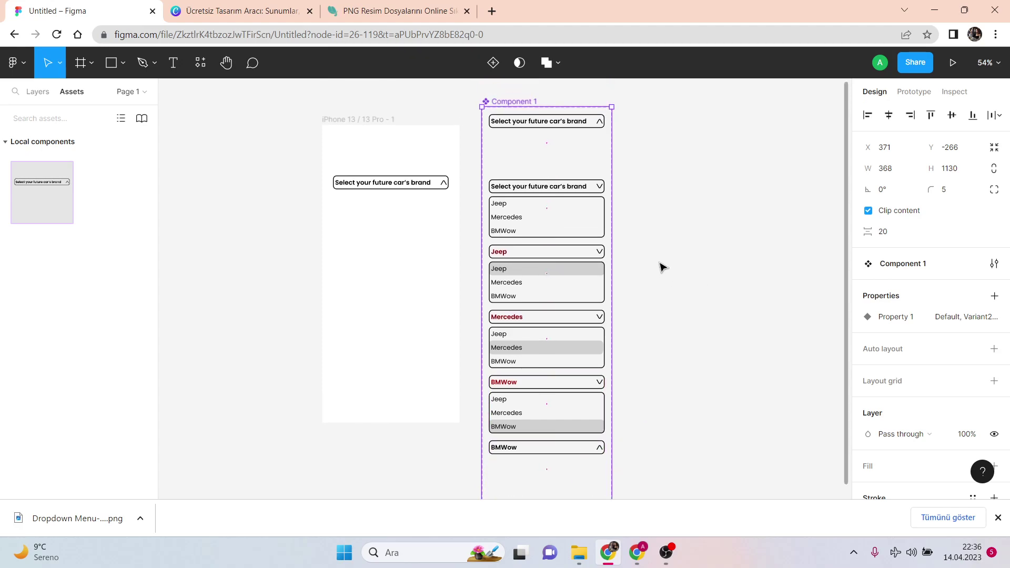
scroll(663, 263, up, 1)
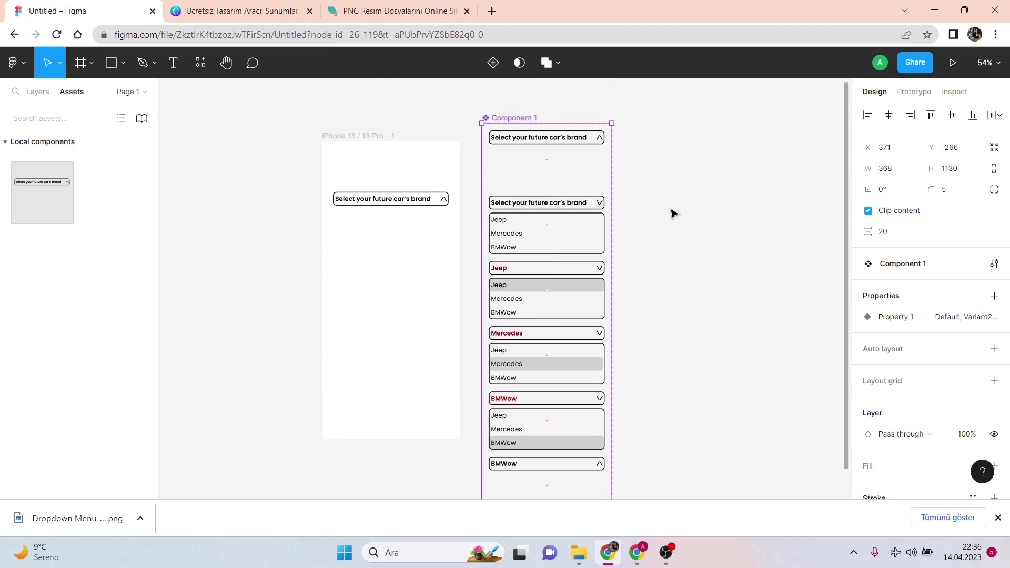
Delete the existing iPhone frame and the dropdown component set to clear the canvas
scroll(668, 132, down, 1)
drag(648, 92, 284, 442)
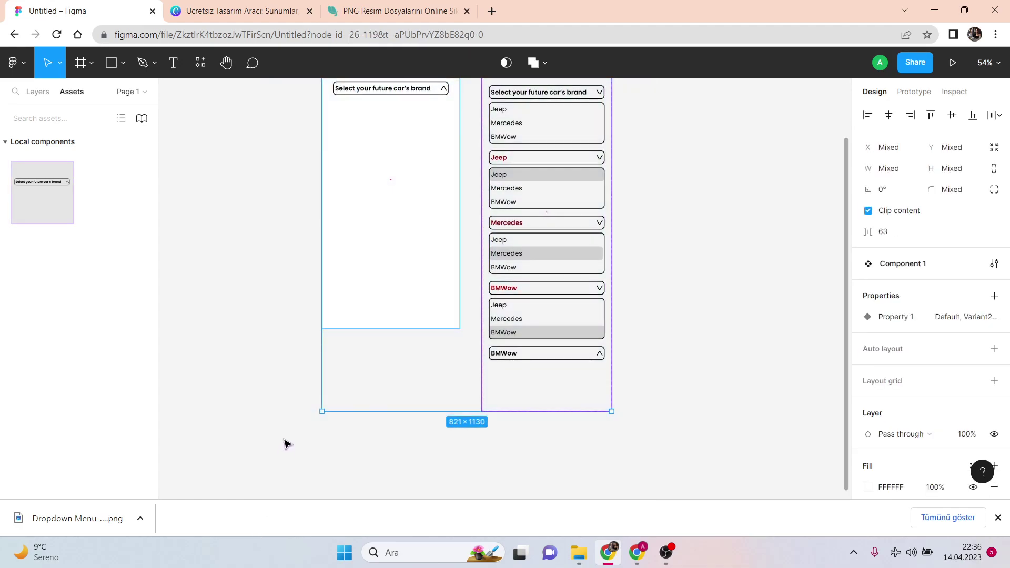
key(Delete)
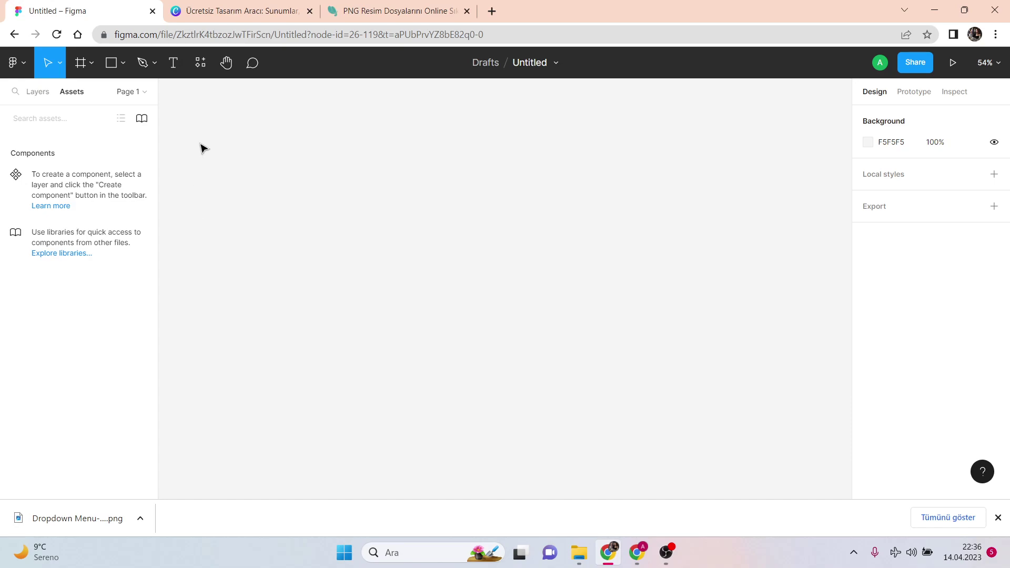
Add an iPhone 13 / 13 Pro frame and move it toward the left side of the canvas
click(82, 66)
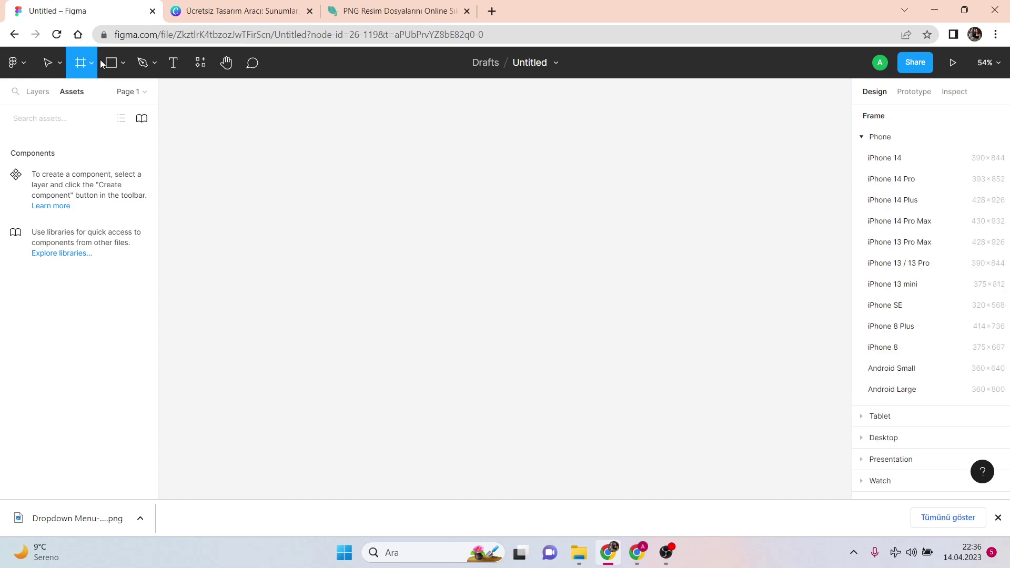
click(901, 264)
drag(532, 247, 307, 238)
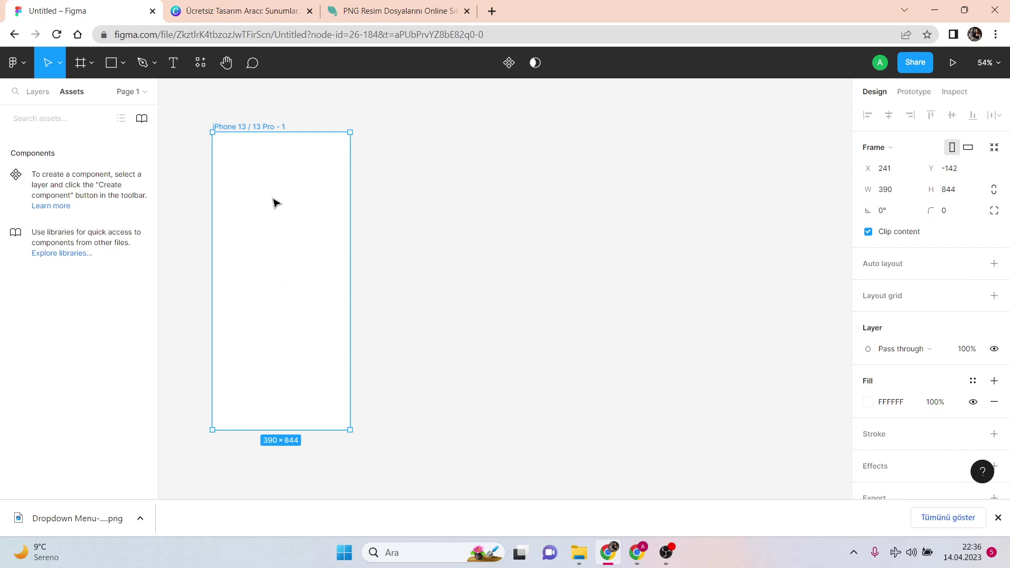
Add the text "Select your dream car's brand" beside the phone frame in Poppins SemiBold, size 18
click(173, 66)
click(411, 188)
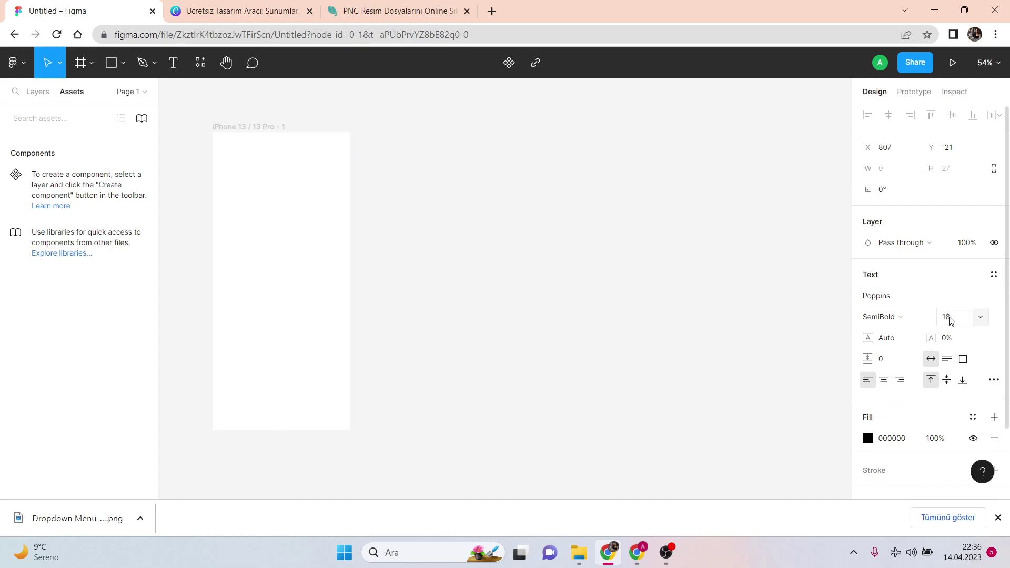
text(s)
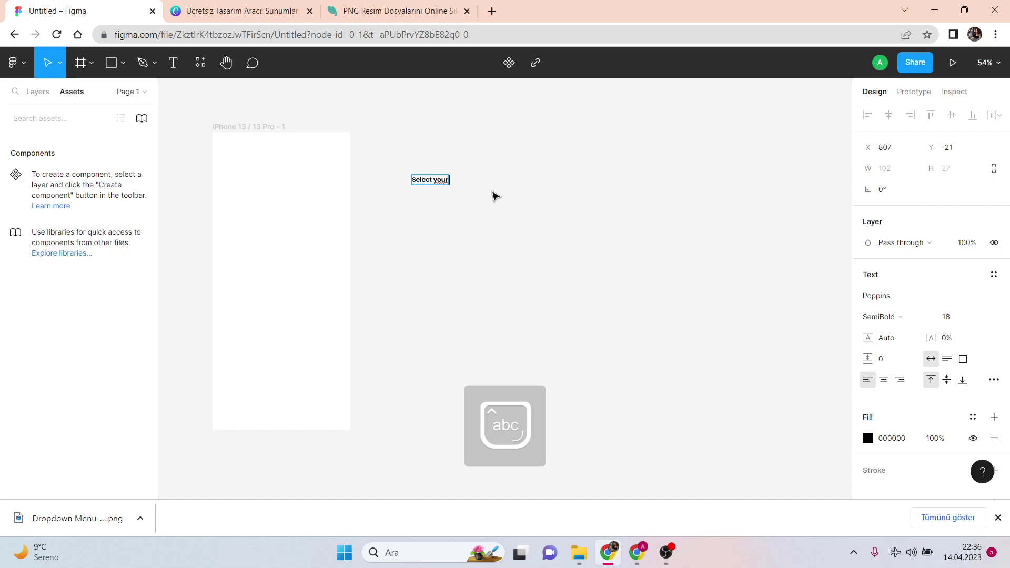
text(elect your dream car's brand)
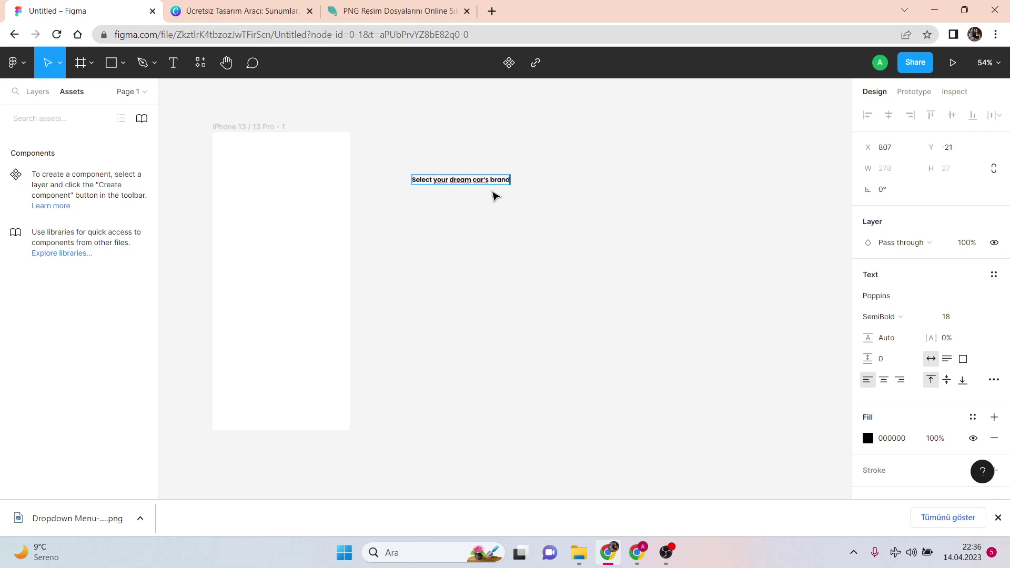
key(Escape)
Draw a small triangle polygon about 22 wide just after the end of the text and set its height to 22
scroll(542, 213, up, 5)
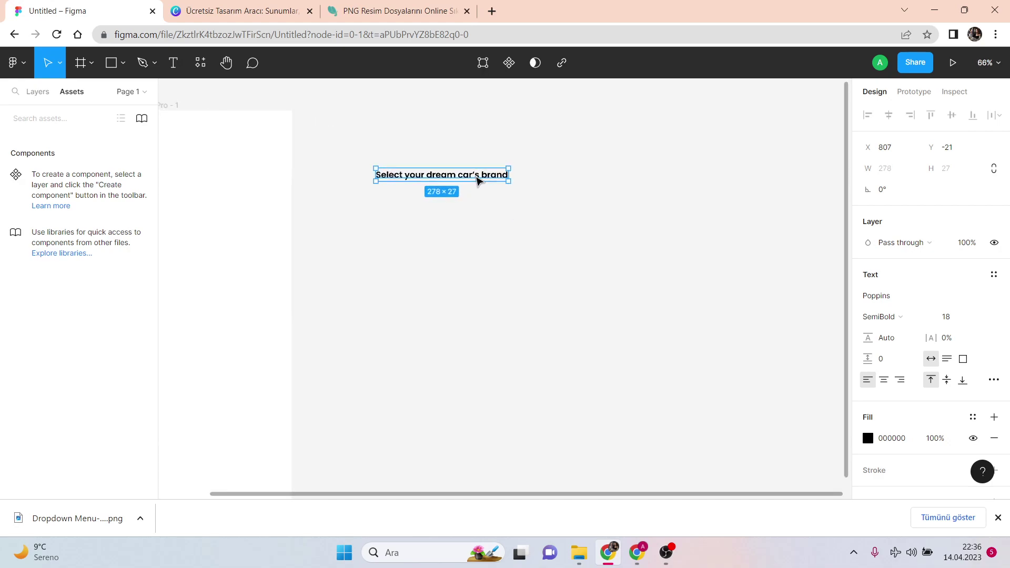
scroll(494, 154, up, 3)
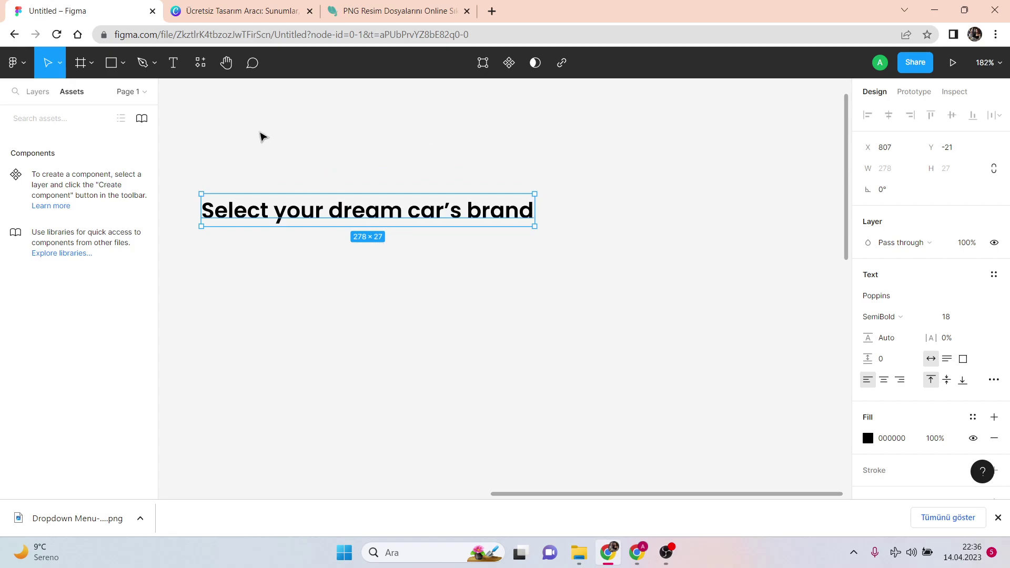
click(125, 63)
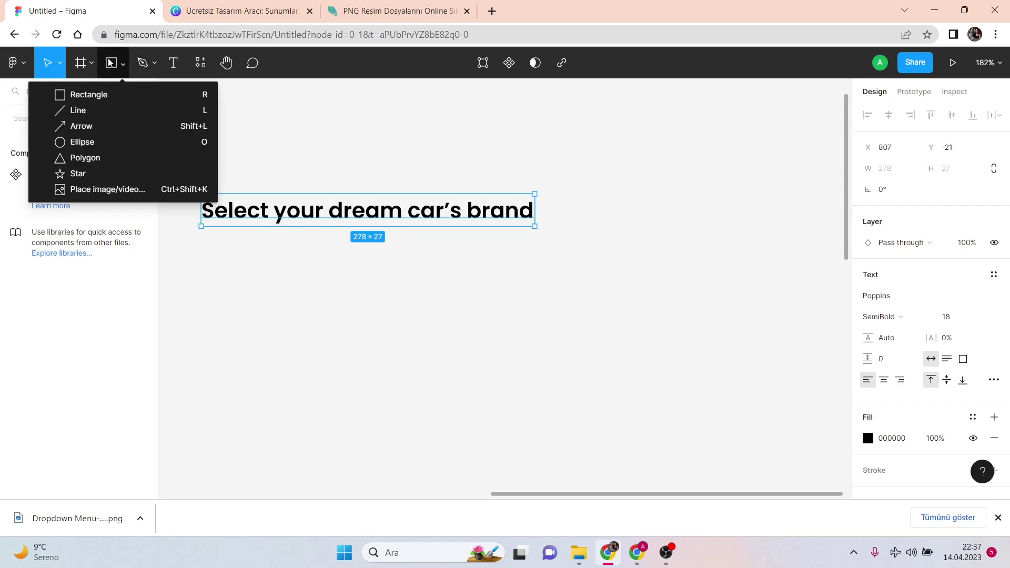
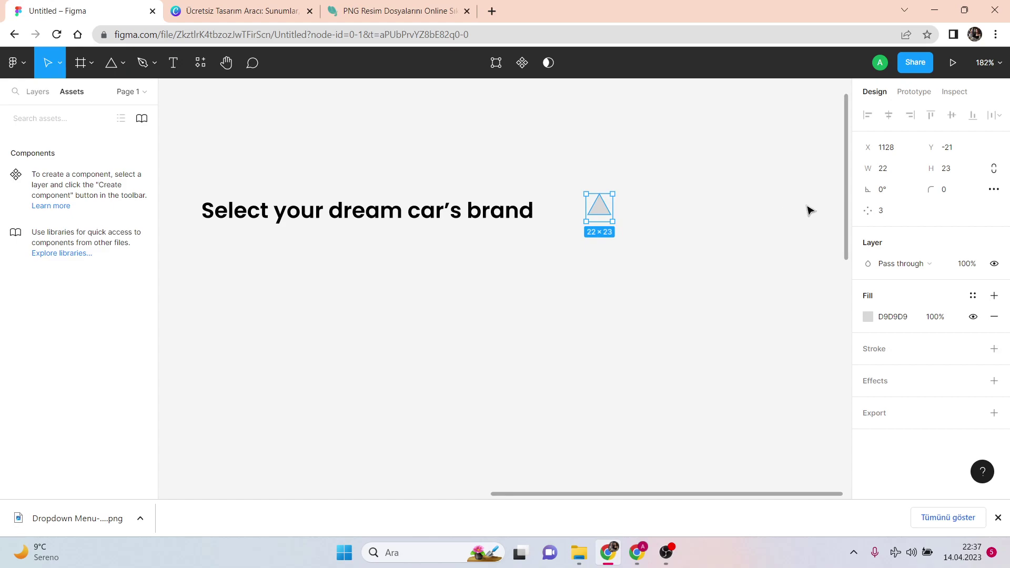
click(954, 175)
text(22)
key(Return)
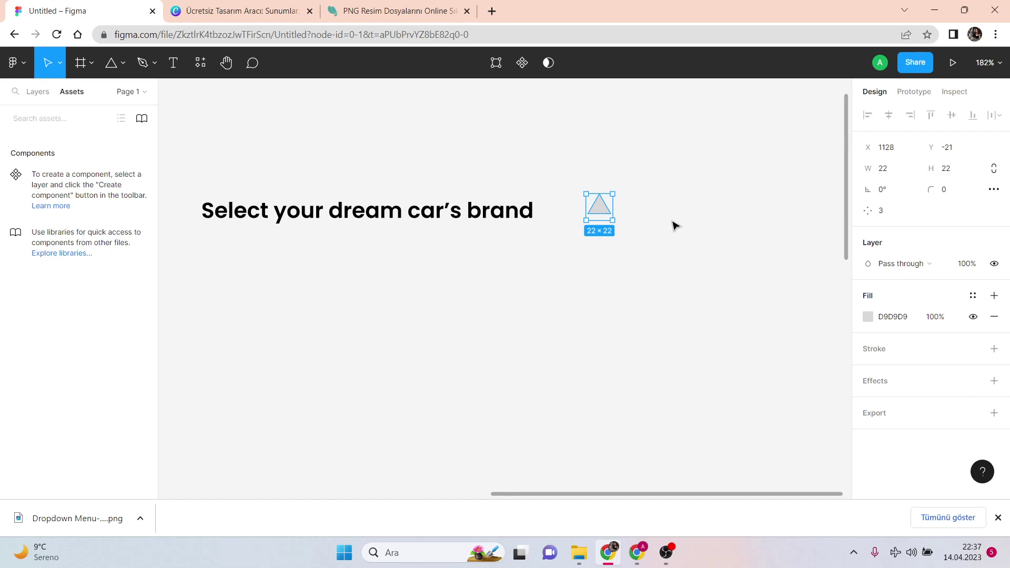
scroll(653, 216, up, 10)
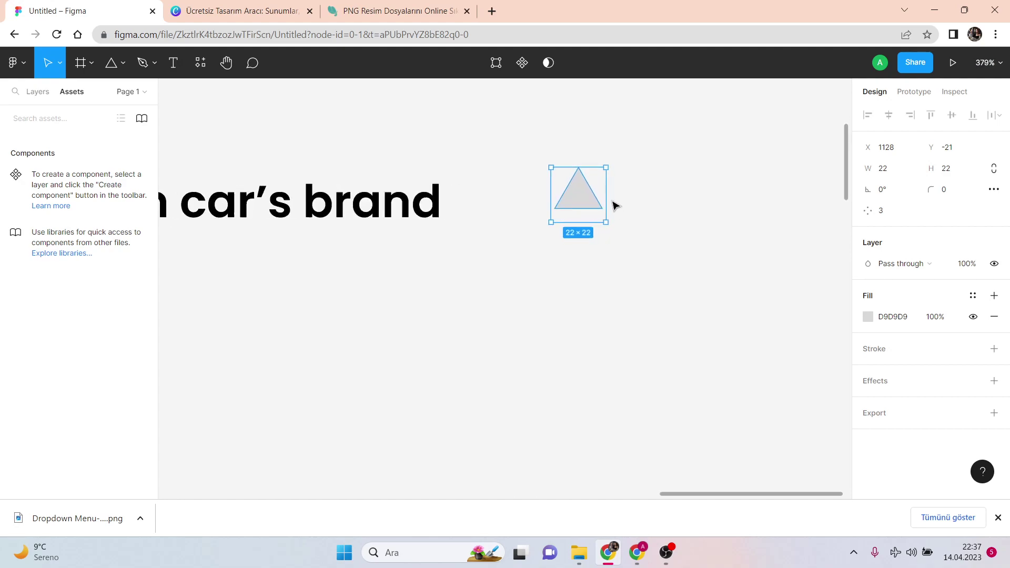
scroll(606, 197, up, 2)
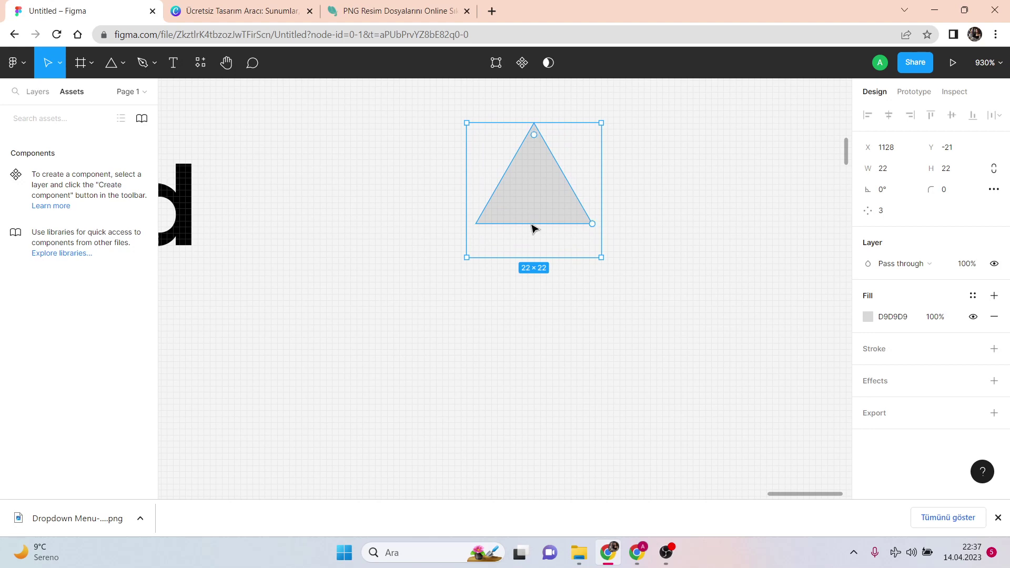
Edit the triangle's vector points and remove the midpoint of its base, leaving an open chevron
double_click(531, 227)
click(531, 226)
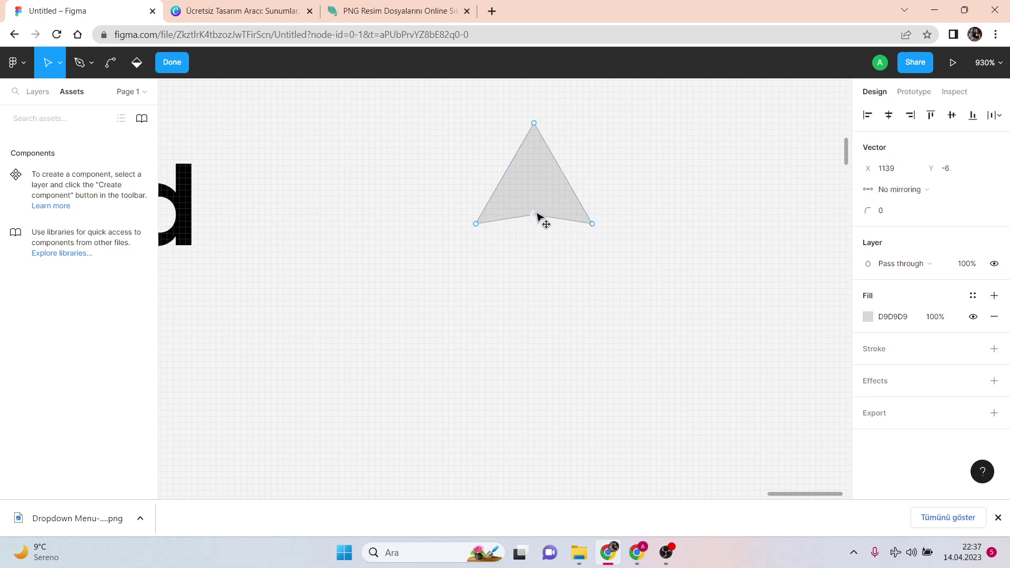
key(Delete)
Give the chevron a 000000 stroke of width 2 and round its top point with corner radius 2
click(535, 123)
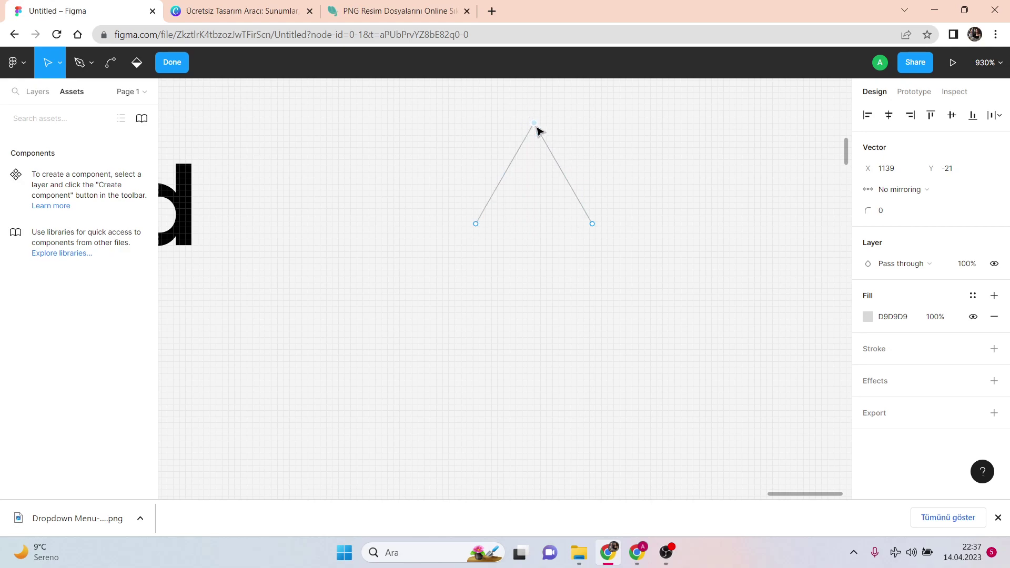
click(874, 350)
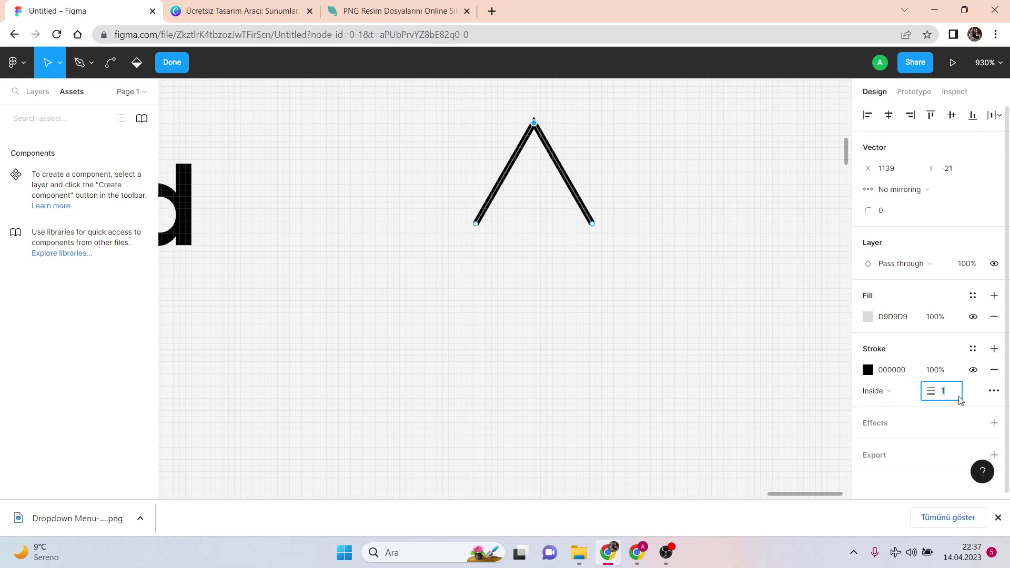
text(2)
key(Return)
click(883, 211)
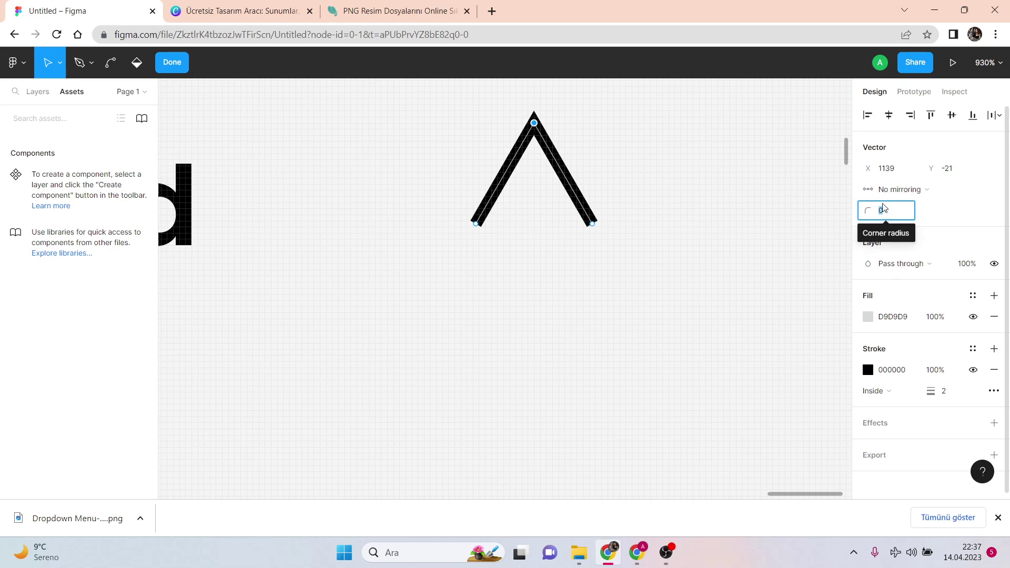
text(2)
key(Return)
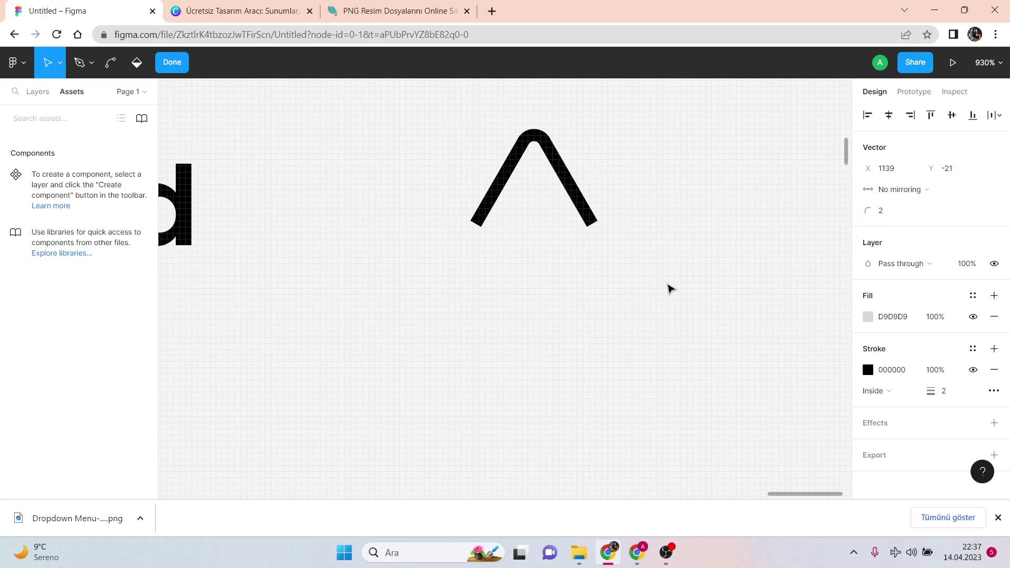
Finish editing the vector and shift the chevron slightly down so it lines up vertically with the text
scroll(665, 286, down, 5)
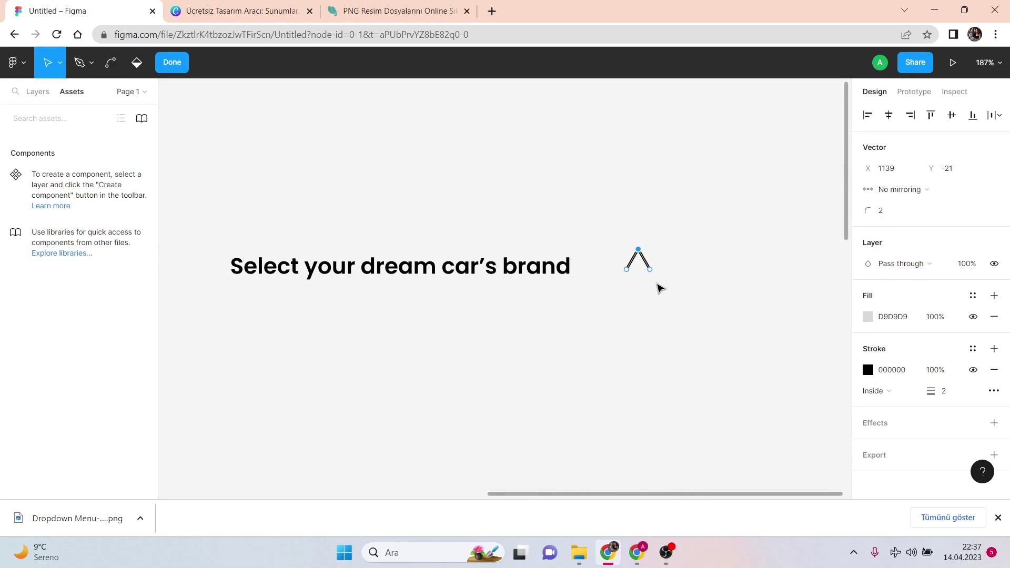
scroll(647, 310, left, 3)
scroll(752, 268, right, 3)
scroll(683, 266, up, 3)
key(Escape)
drag(661, 260, 664, 269)
click(842, 294)
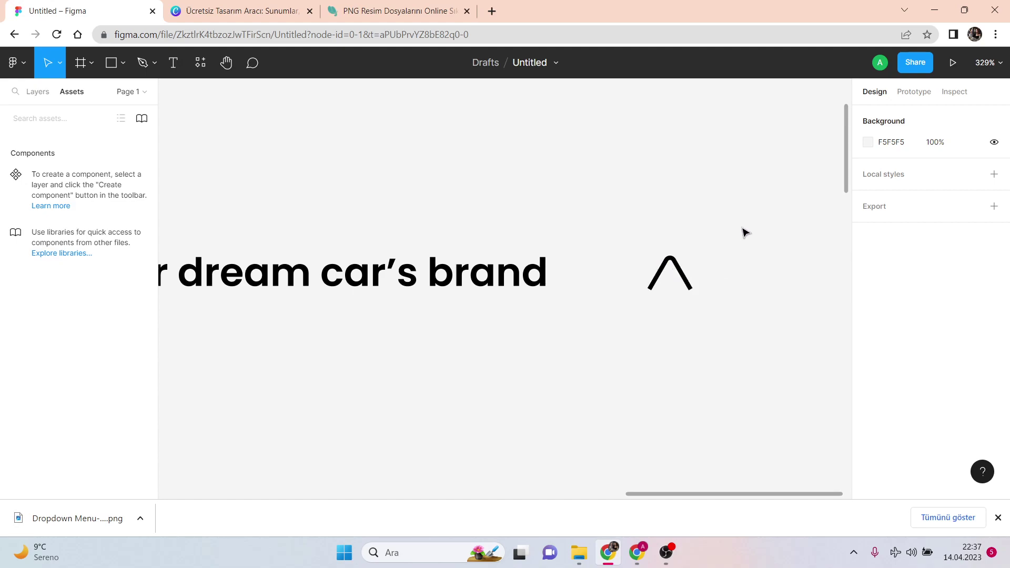
Combine the text "Select your dream car's brand" and the chevron into one auto layout frame
scroll(743, 230, down, 1)
scroll(728, 252, down, 2)
scroll(728, 252, down, 1)
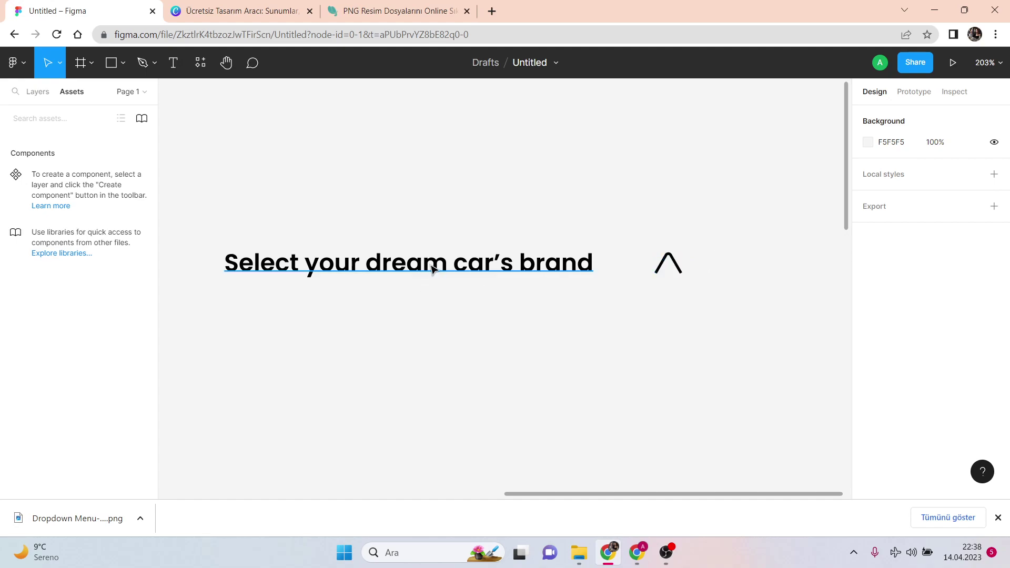
drag(733, 208, 172, 310)
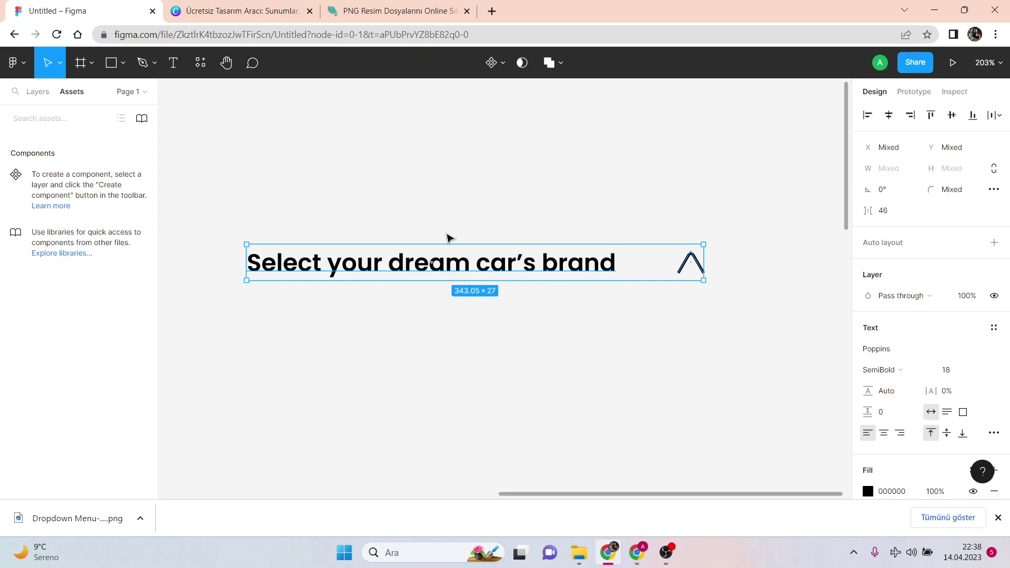
click(38, 92)
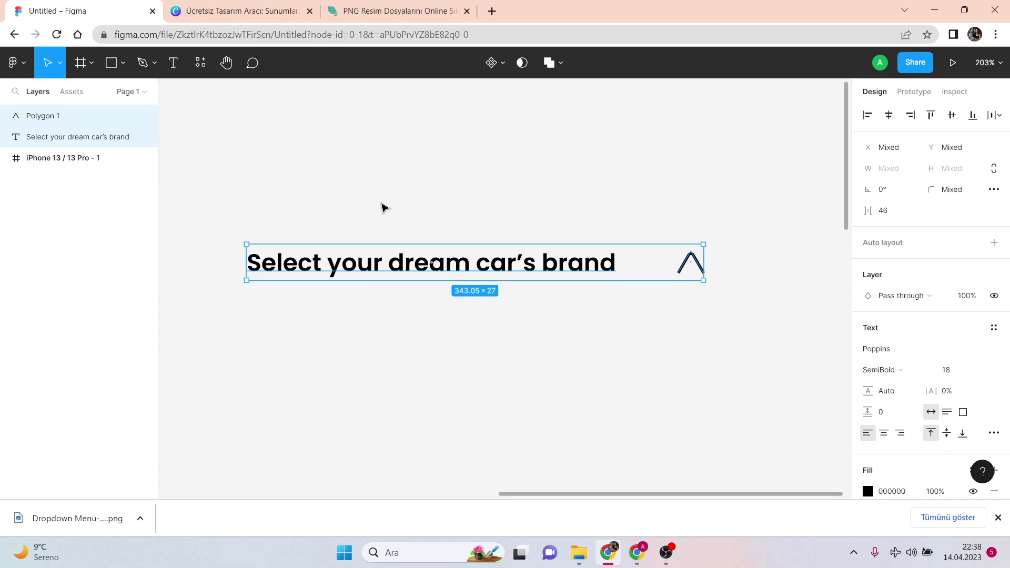
scroll(675, 198, down, 1)
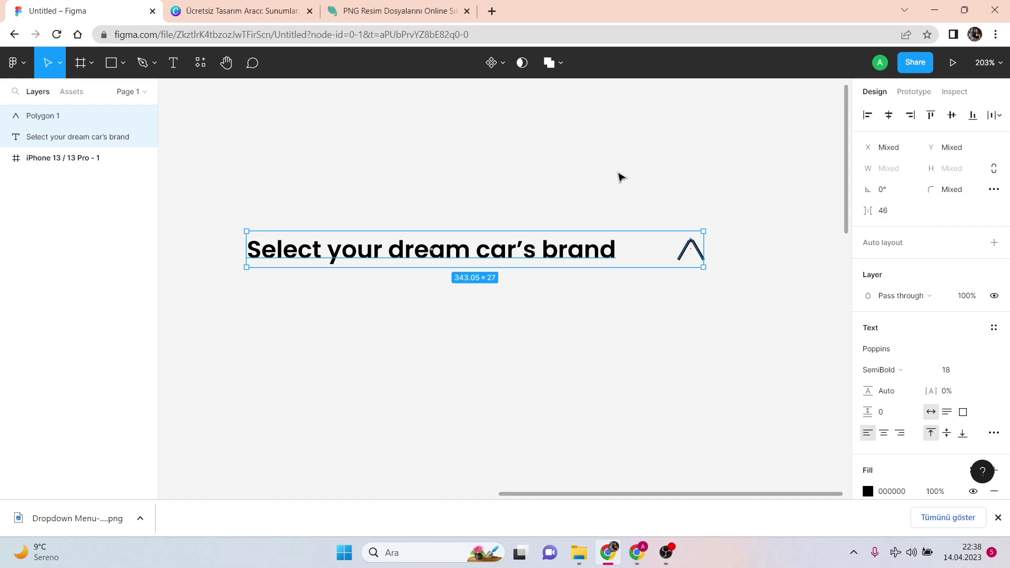
right_click(530, 257)
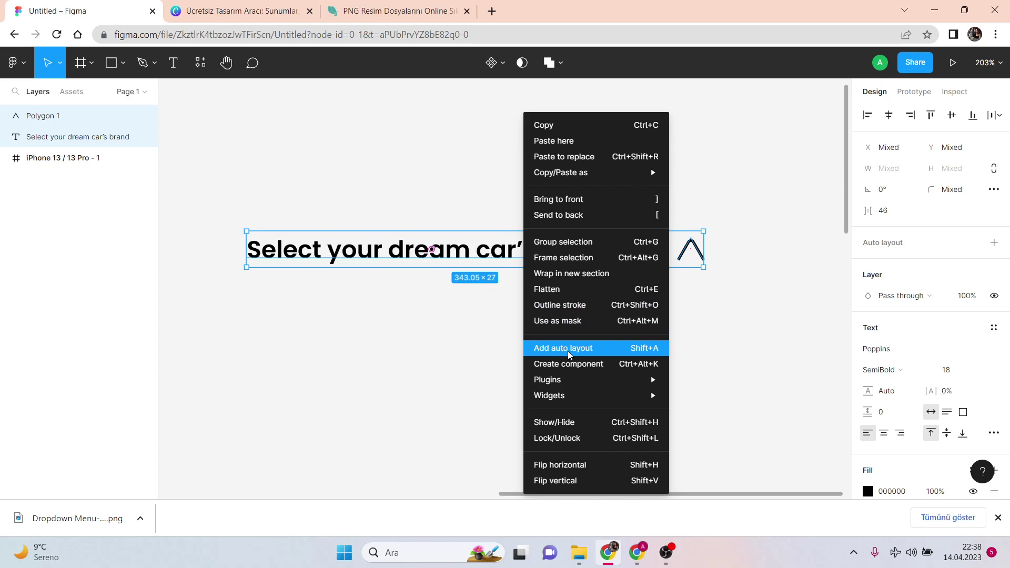
click(451, 332)
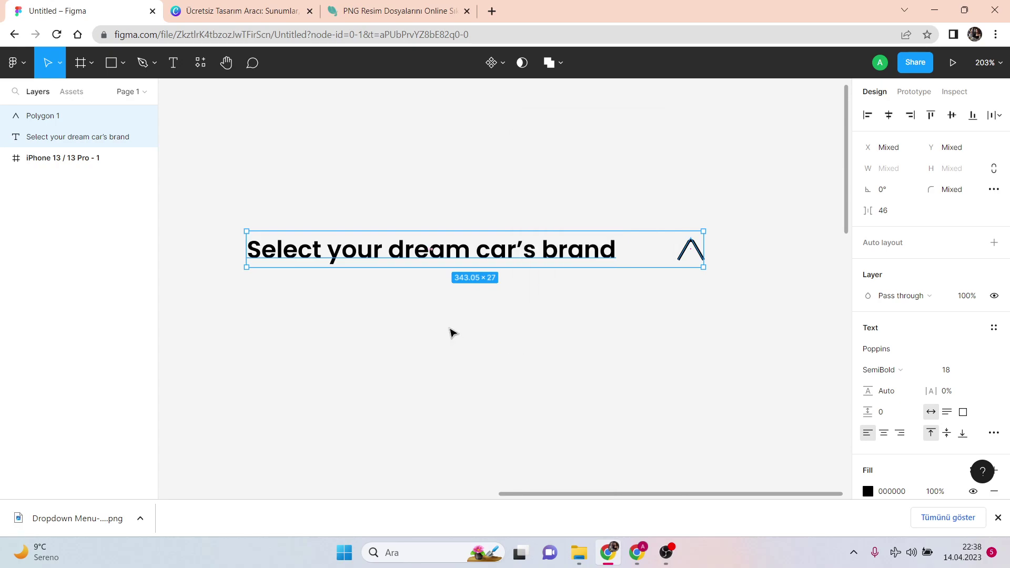
key(shift+a)
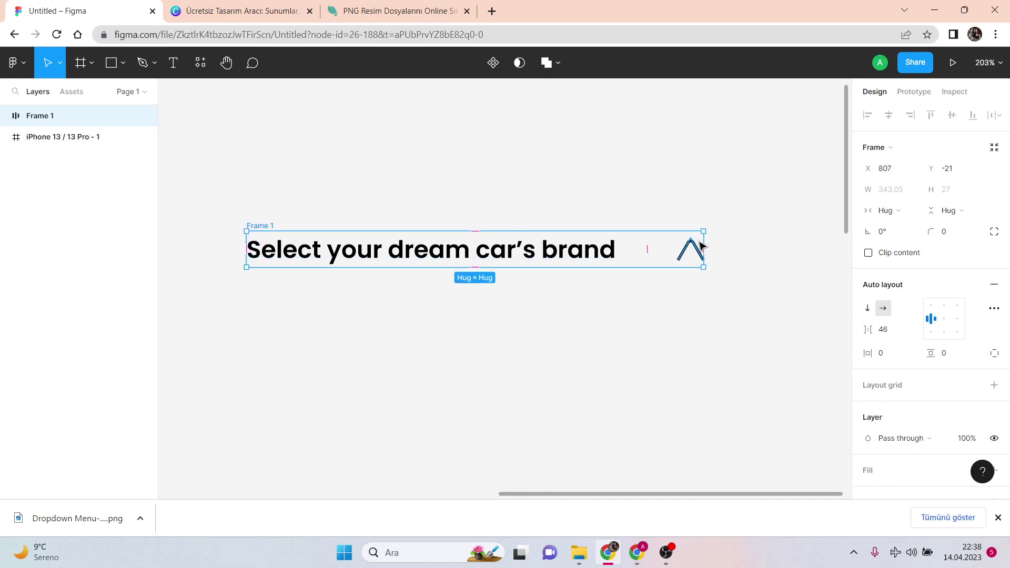
Set both the horizontal and the vertical padding of the auto layout frame to 6
scroll(873, 300, down, 2)
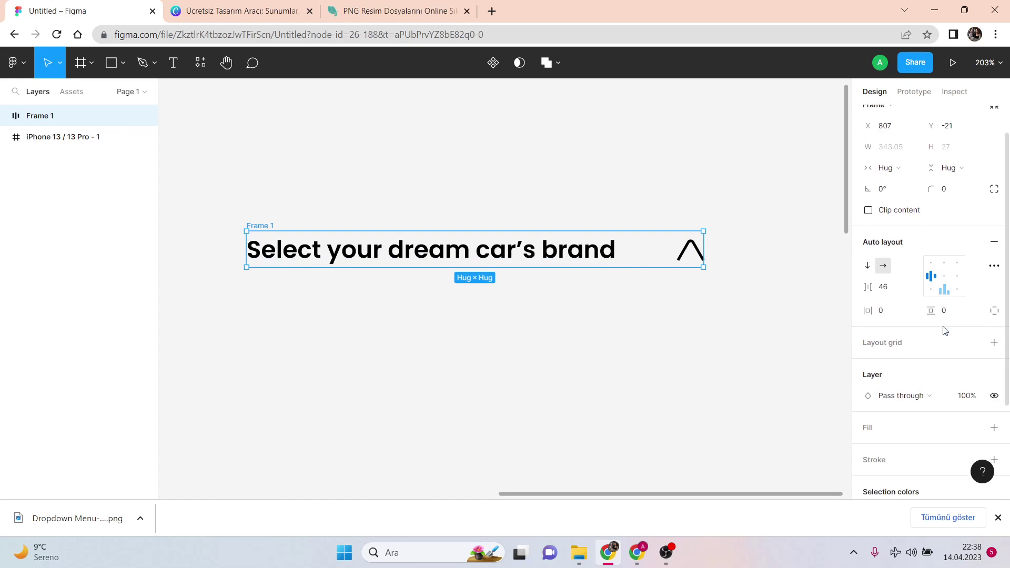
click(888, 292)
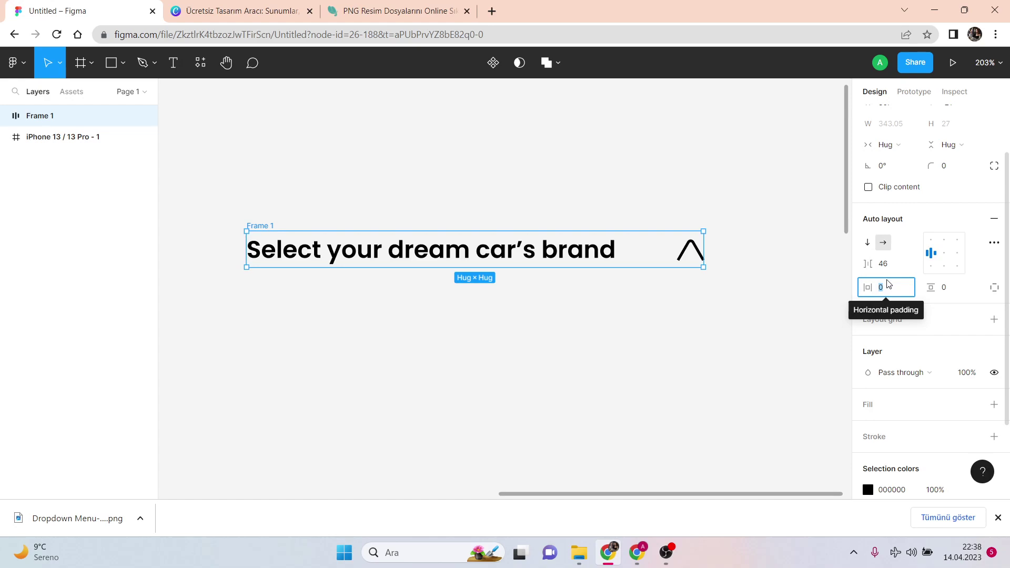
text(6)
key(Return)
click(944, 287)
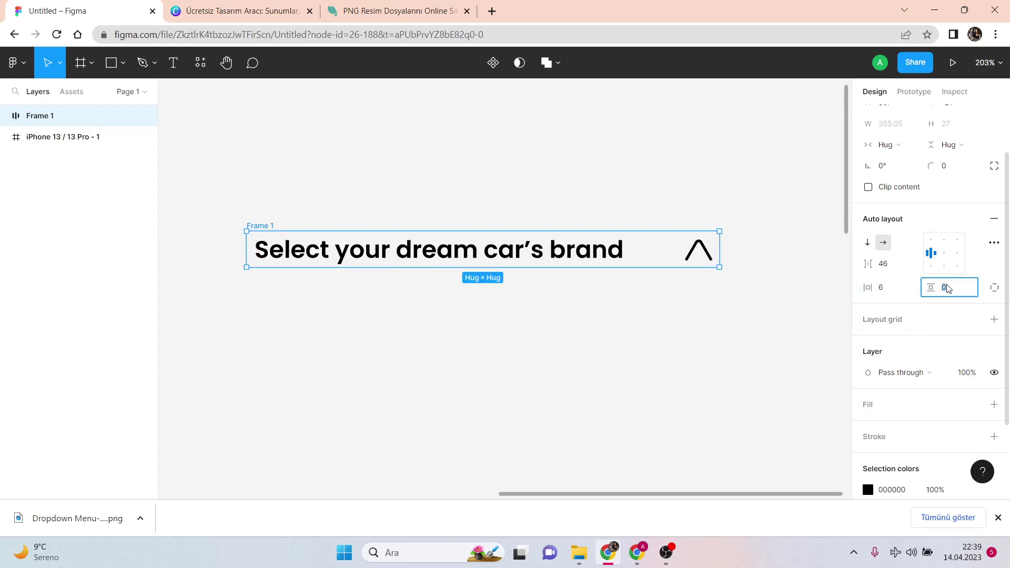
text(8)
key(Return)
click(736, 400)
Add a 000000 inside stroke of width 2 around the auto layout frame
click(391, 229)
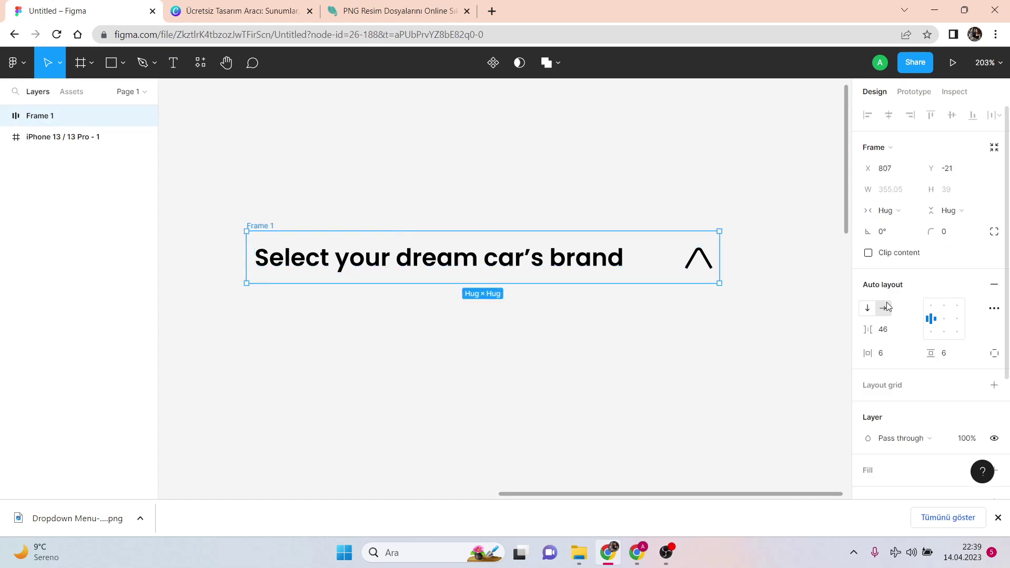
scroll(922, 317, down, 3)
click(895, 335)
click(945, 375)
text(2)
key(Return)
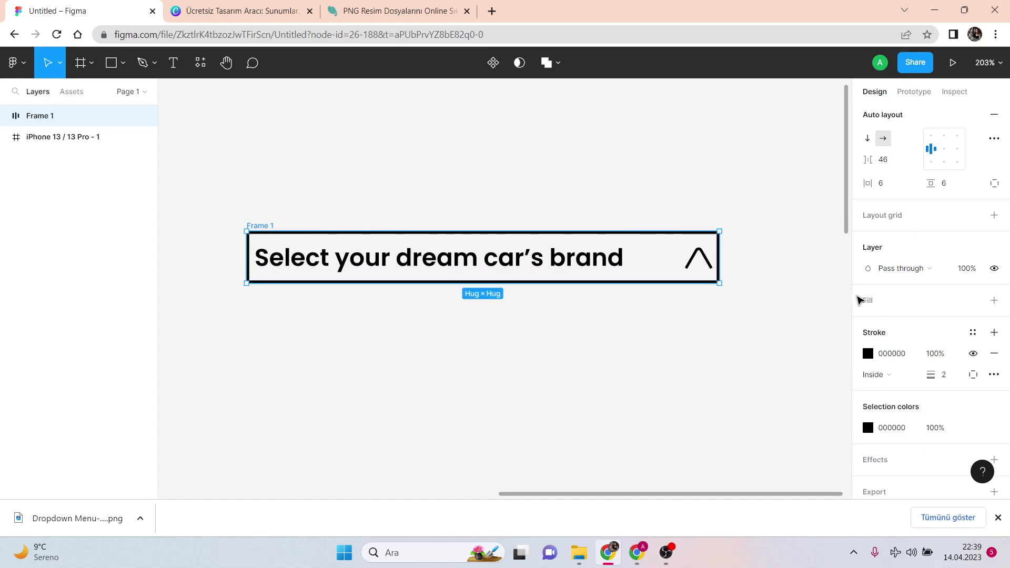
Round the auto layout frame's corners with a radius of 10
scroll(925, 263, up, 4)
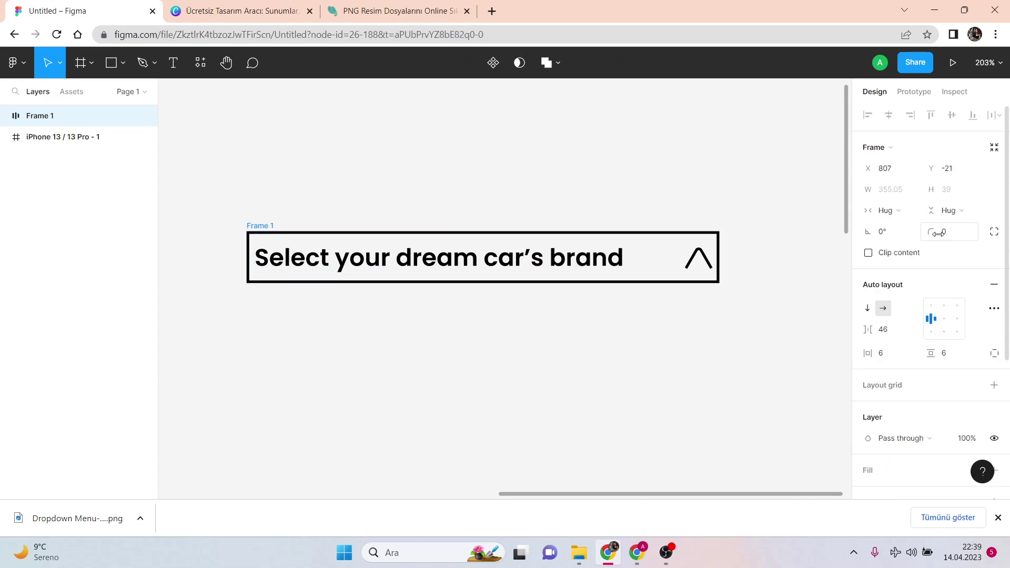
click(942, 232)
text(16)
key(Return)
click(793, 245)
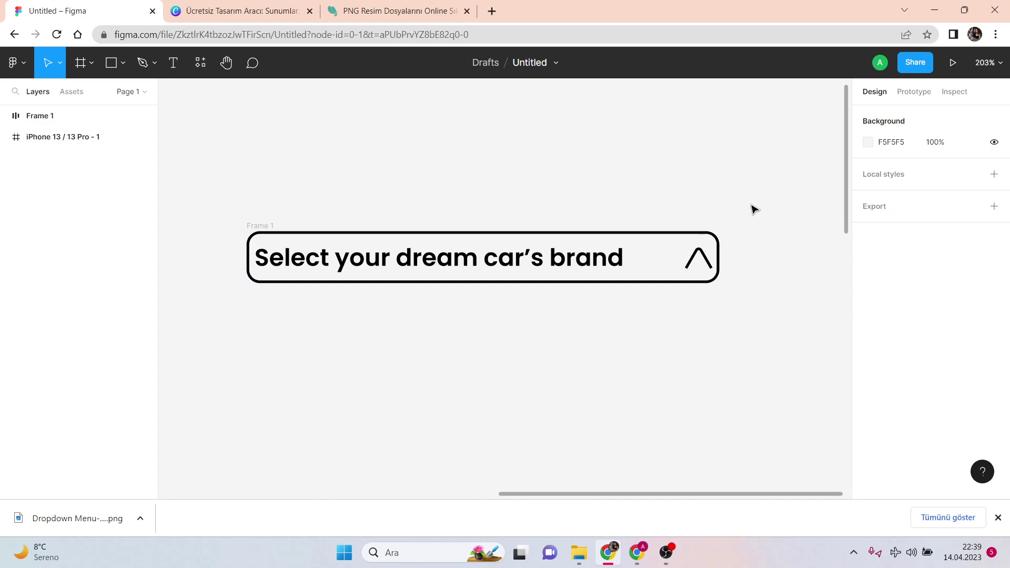
Duplicate the dropdown box and place the copy just below the original, left-aligned with it at X 807, Y 26
drag(756, 211, 205, 335)
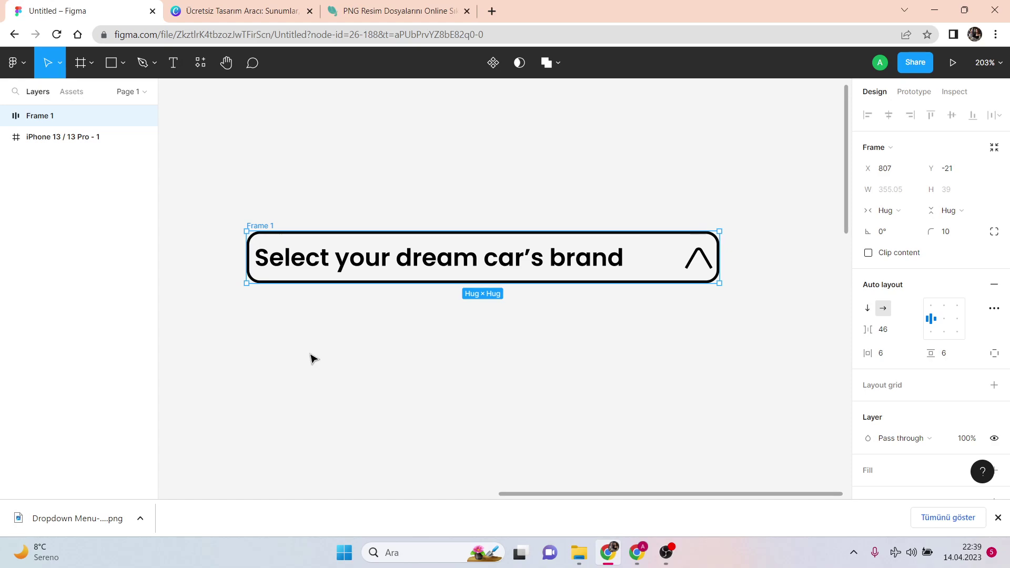
key(ctrl+d)
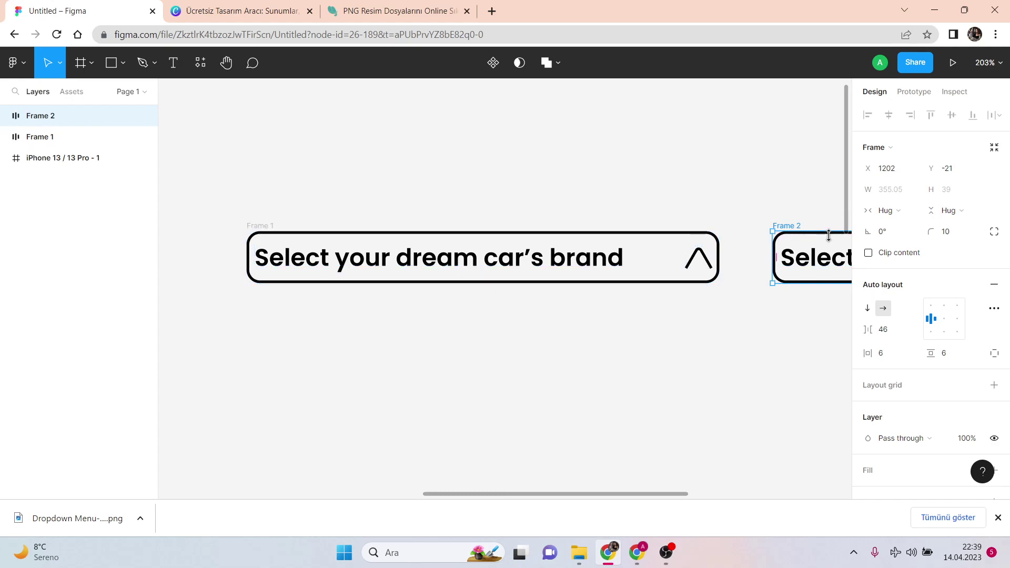
drag(831, 245, 309, 311)
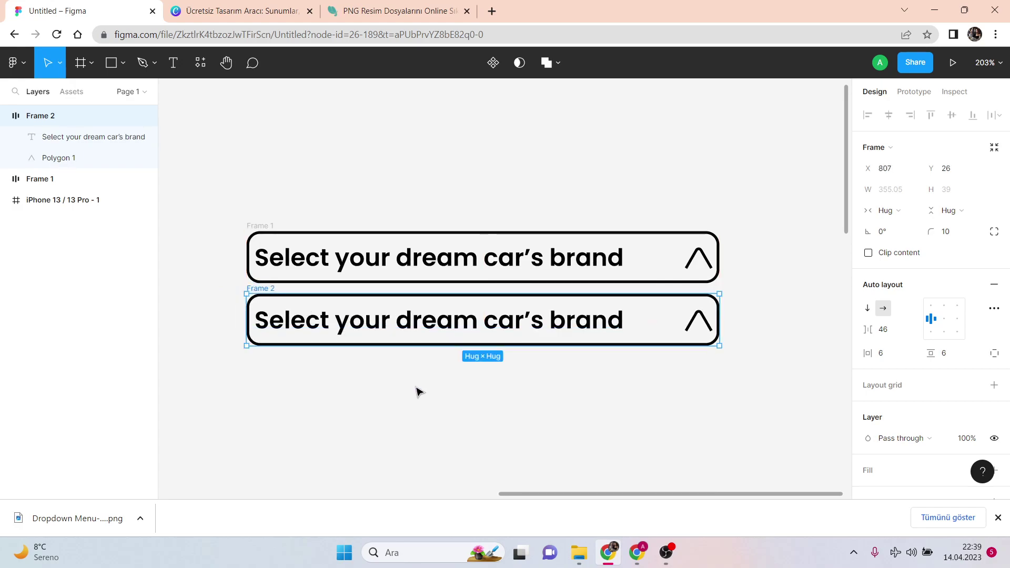
click(430, 398)
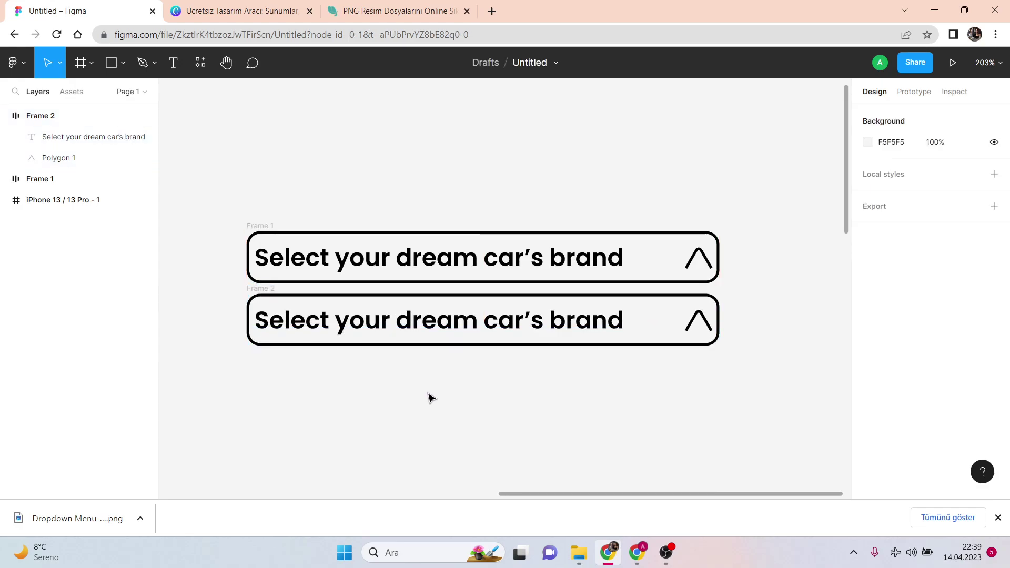
Duplicate the second dropdown box twice and move both copies roughly below it
click(64, 116)
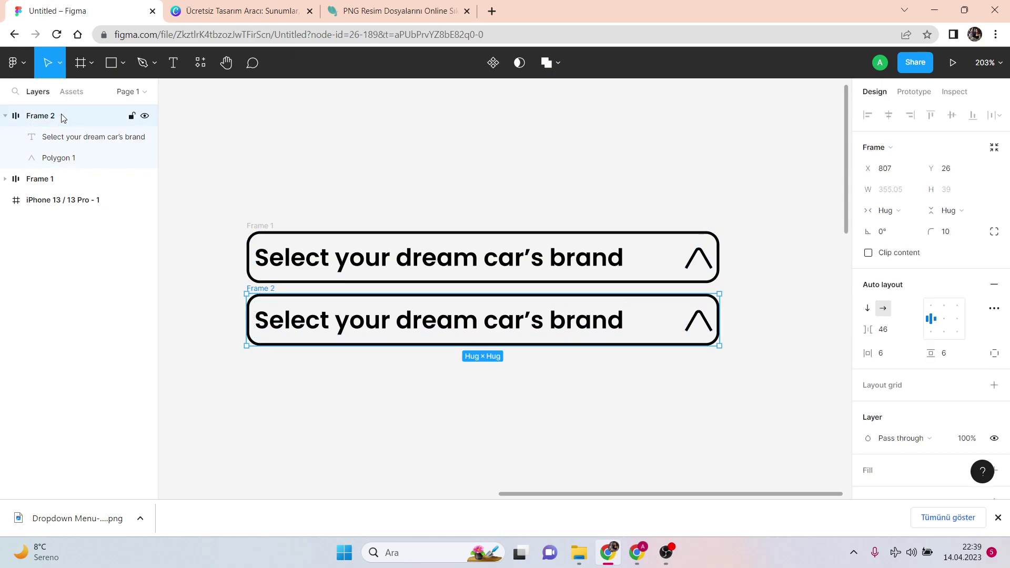
key(ctrl+d)
key(ctrl+d)
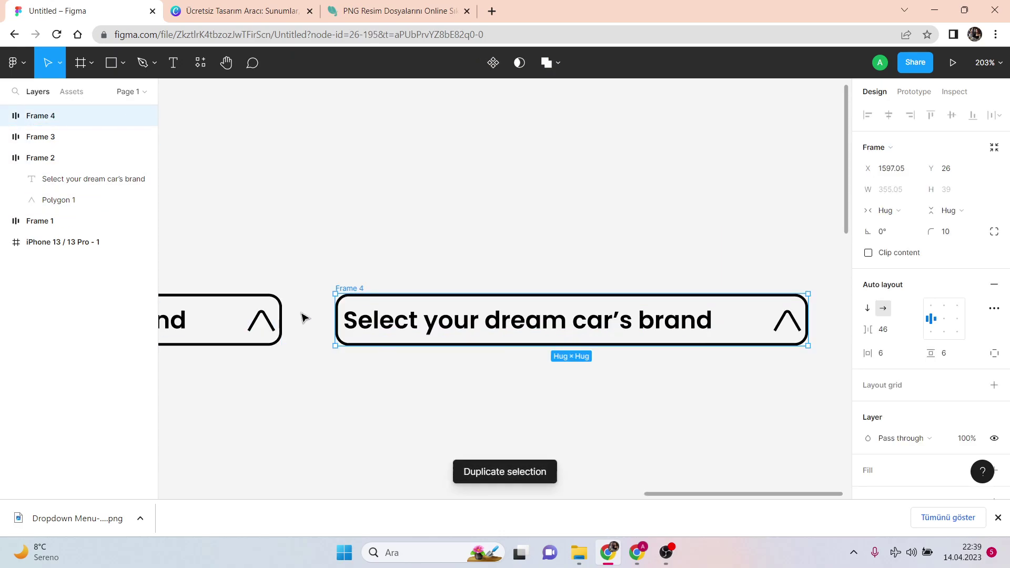
scroll(307, 328, down, 5)
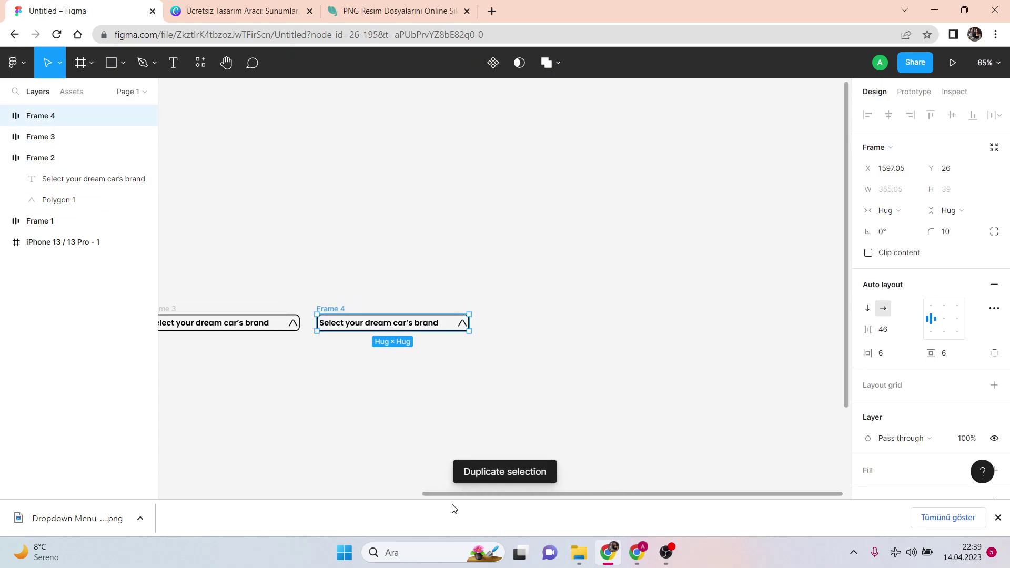
scroll(424, 494, left, 5)
drag(459, 318, 285, 347)
drag(660, 322, 305, 372)
Move the third box directly under the second, left-aligned at X 807 and with their adjoining borders overlapping
scroll(294, 368, up, 10)
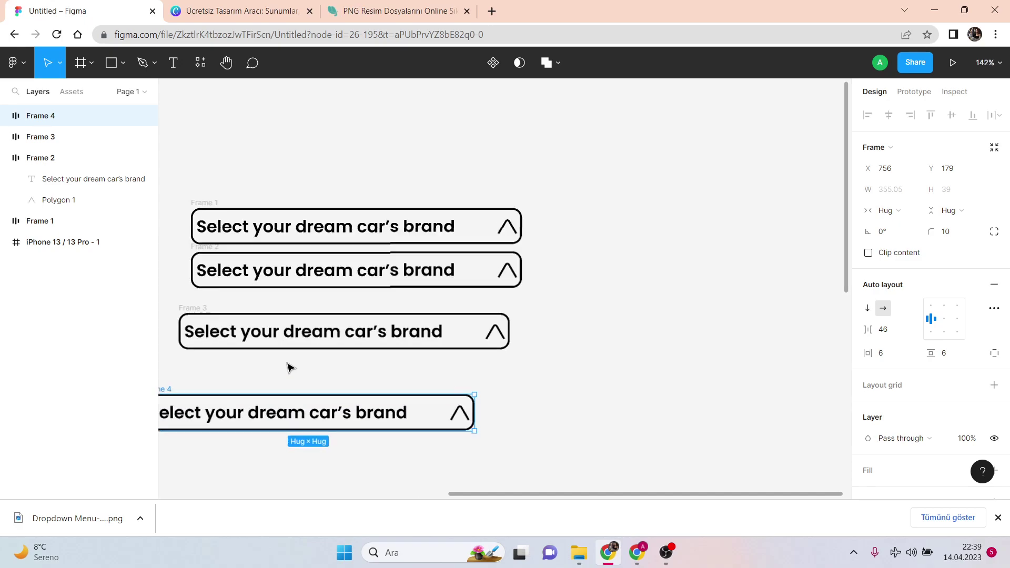
drag(591, 493, 502, 494)
drag(496, 289, 518, 240)
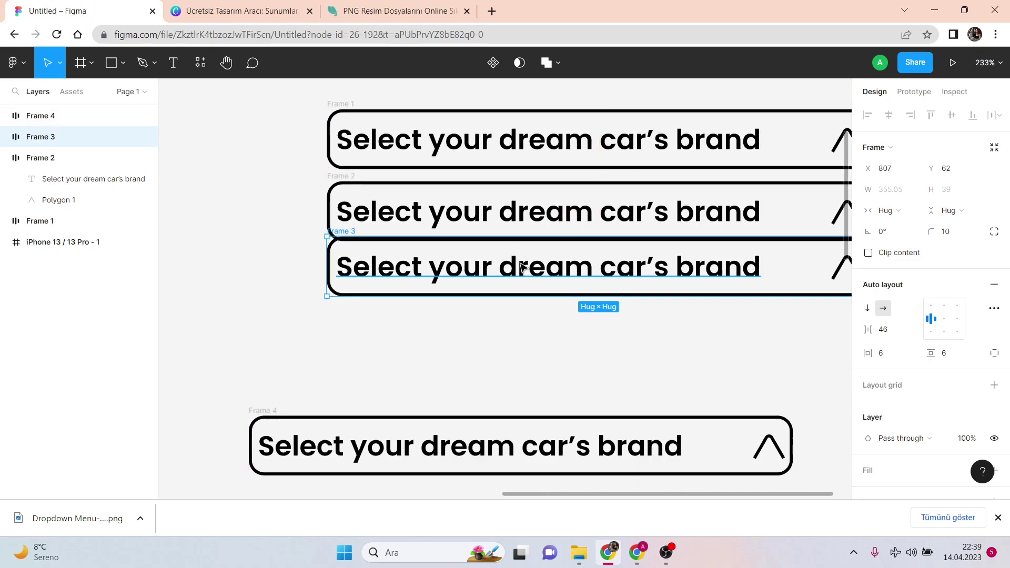
scroll(674, 308, left, 2)
scroll(742, 314, up, 3)
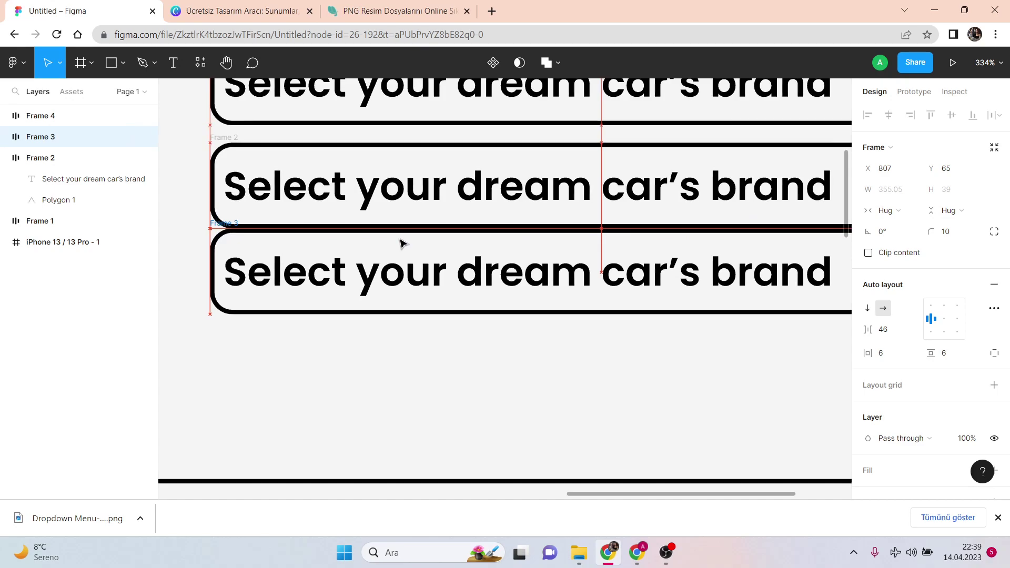
key(Down)
click(481, 407)
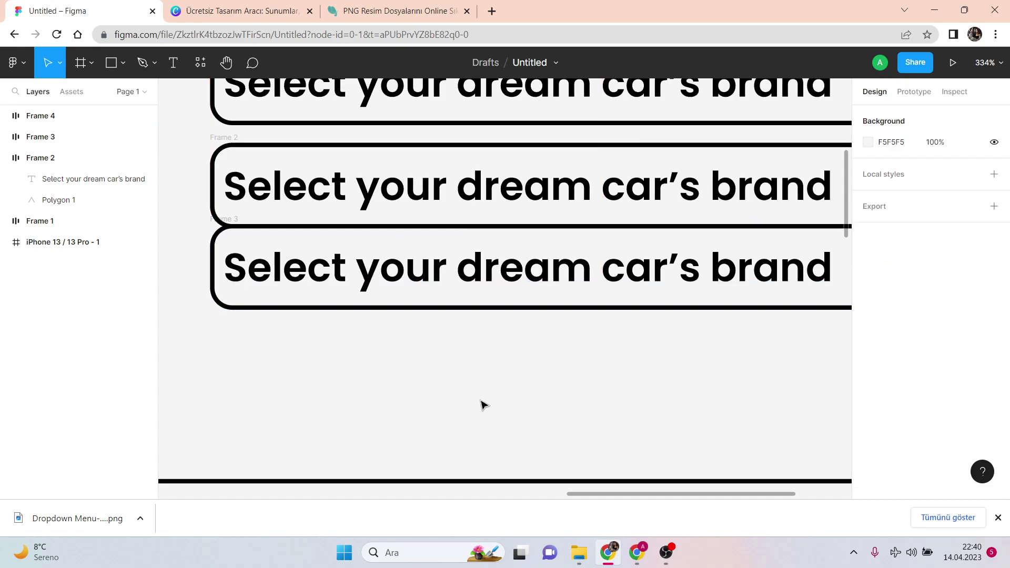
Move the fourth box directly under the third at X 807, Y 100, with their adjoining borders overlapping
scroll(485, 409, down, 2)
drag(486, 417, 597, 245)
click(556, 369)
scroll(556, 368, right, 3)
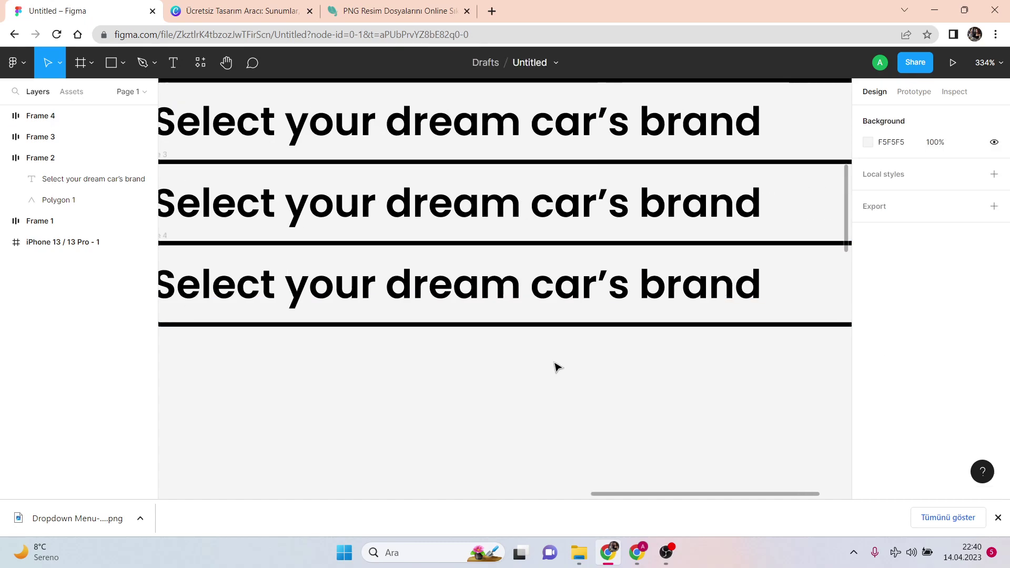
scroll(557, 367, down, 5)
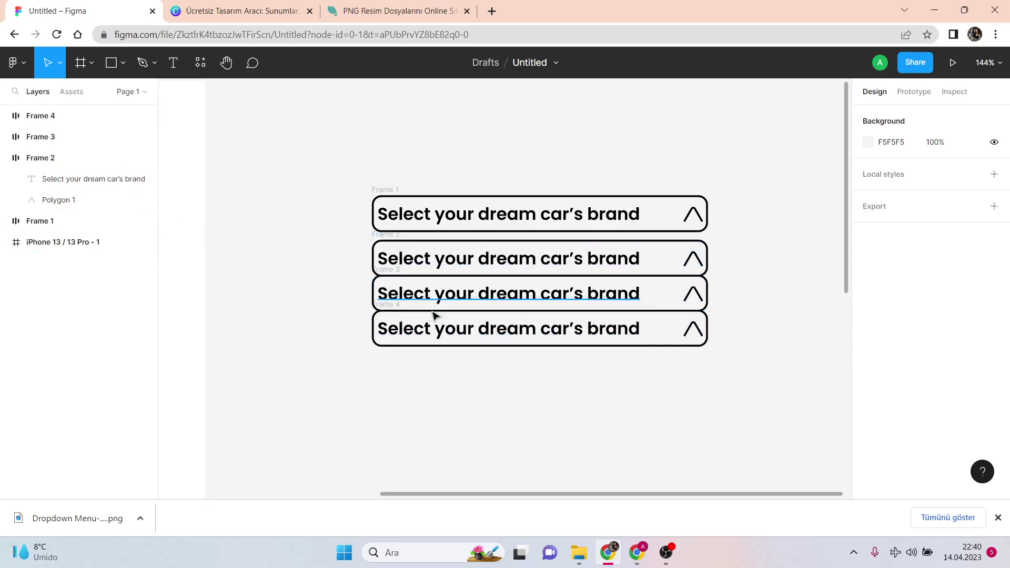
Wrap the three lower dropdown boxes together in one vertical auto layout frame
click(53, 115)
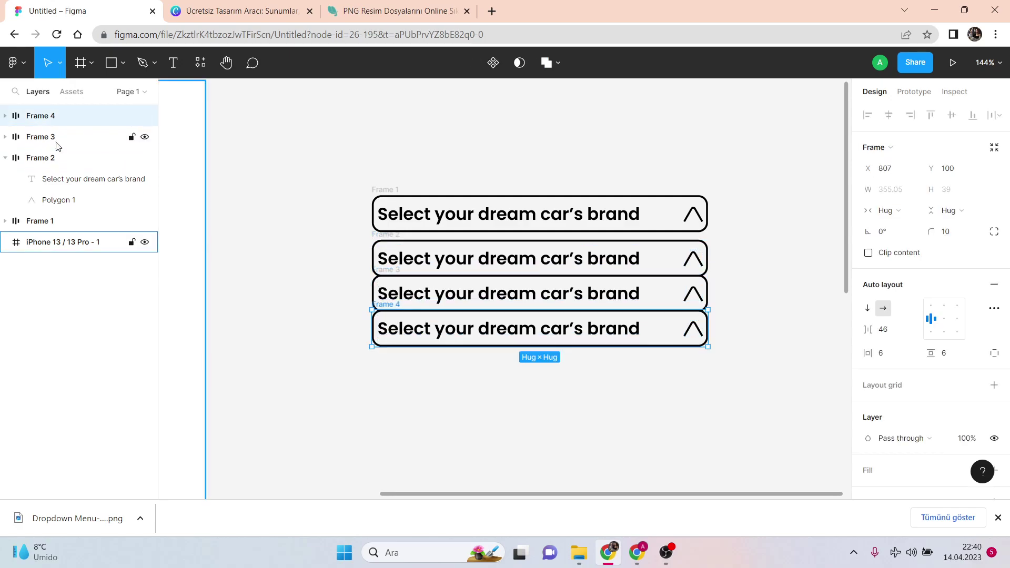
shift+click(56, 141)
shift+click(52, 158)
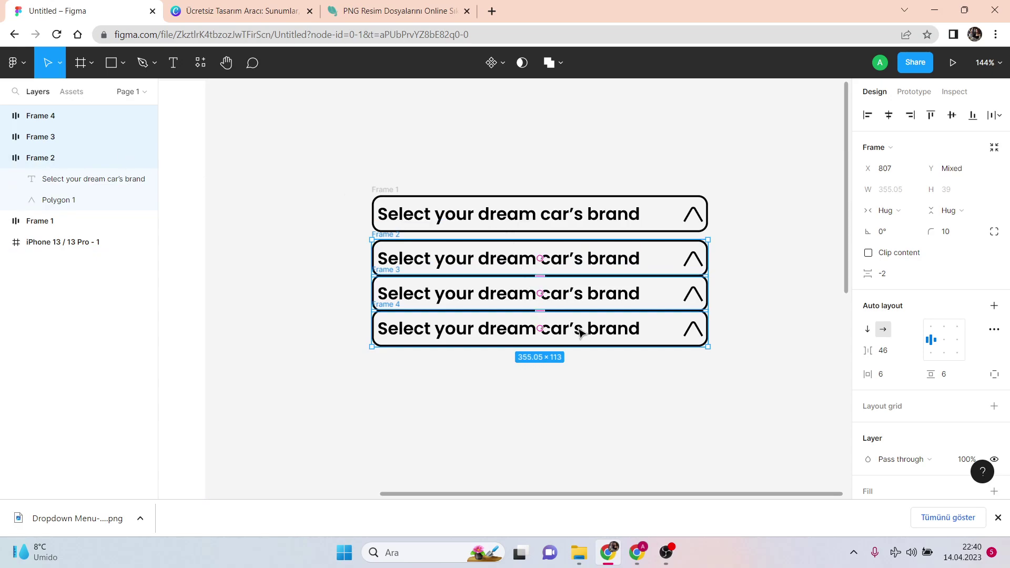
key(shift+a)
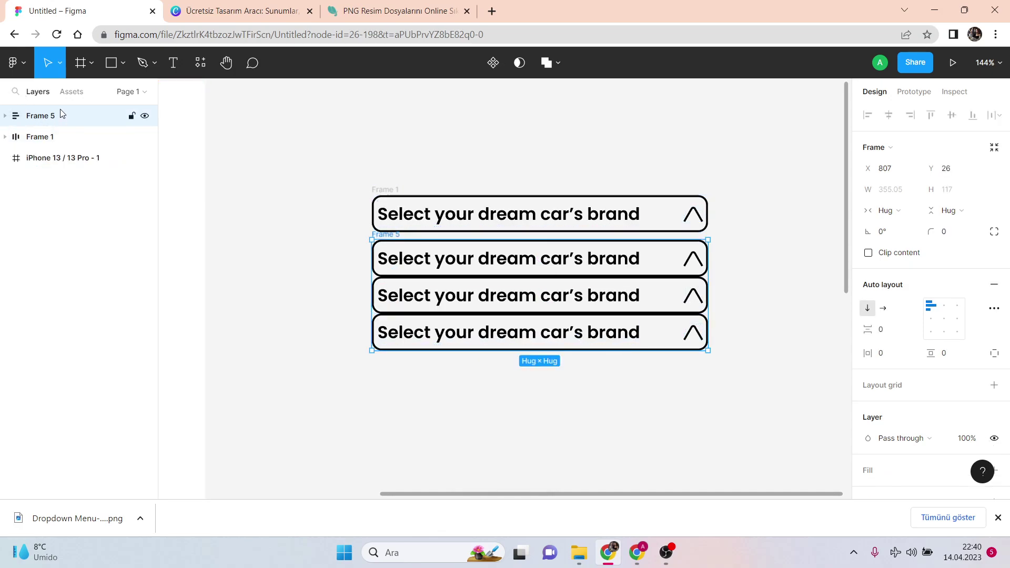
Set the stroke thickness of each of the three stacked option boxes to 0
click(415, 271)
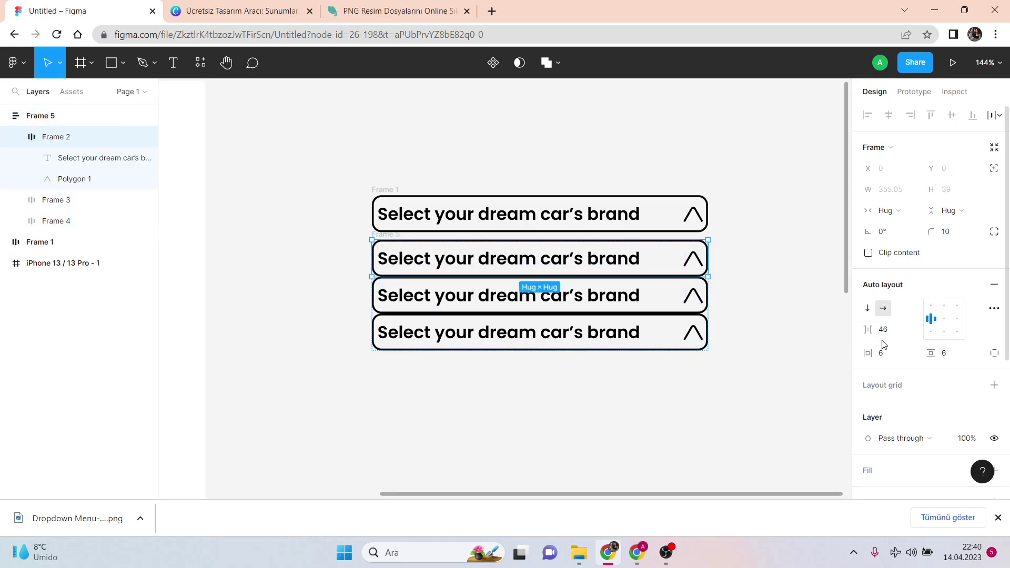
scroll(886, 349, down, 4)
click(948, 351)
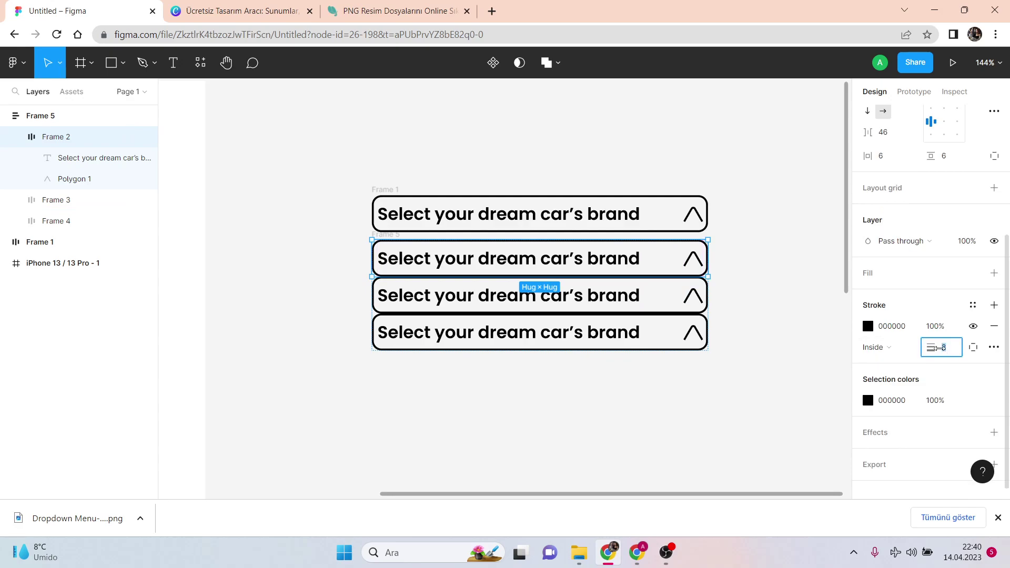
click(815, 322)
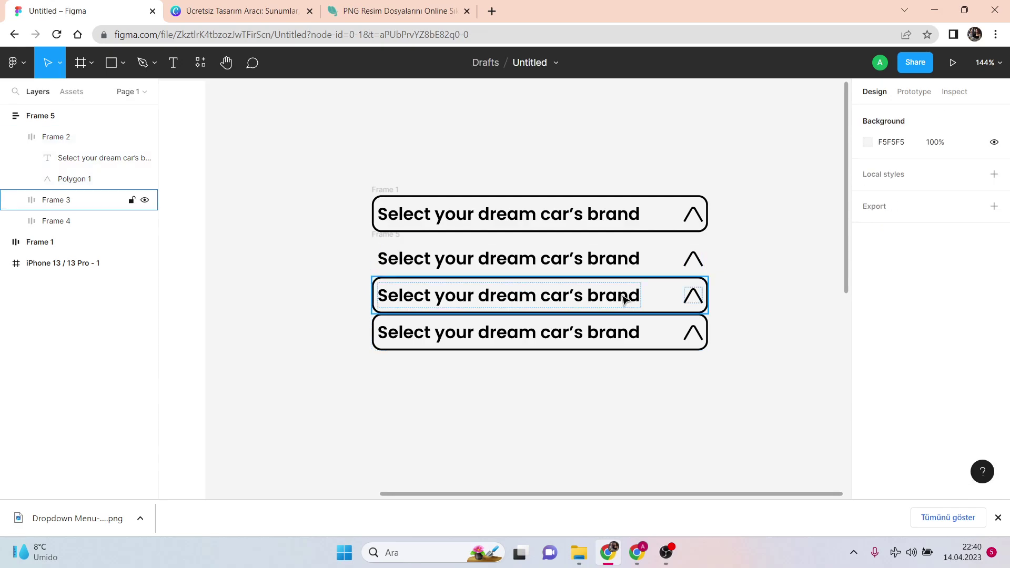
click(631, 295)
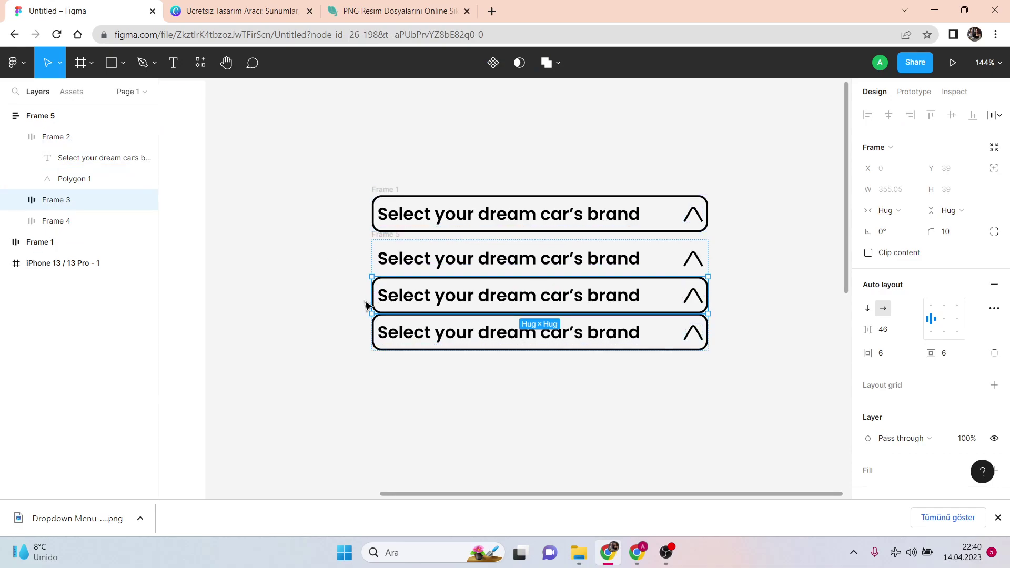
scroll(910, 372, down, 4)
click(949, 415)
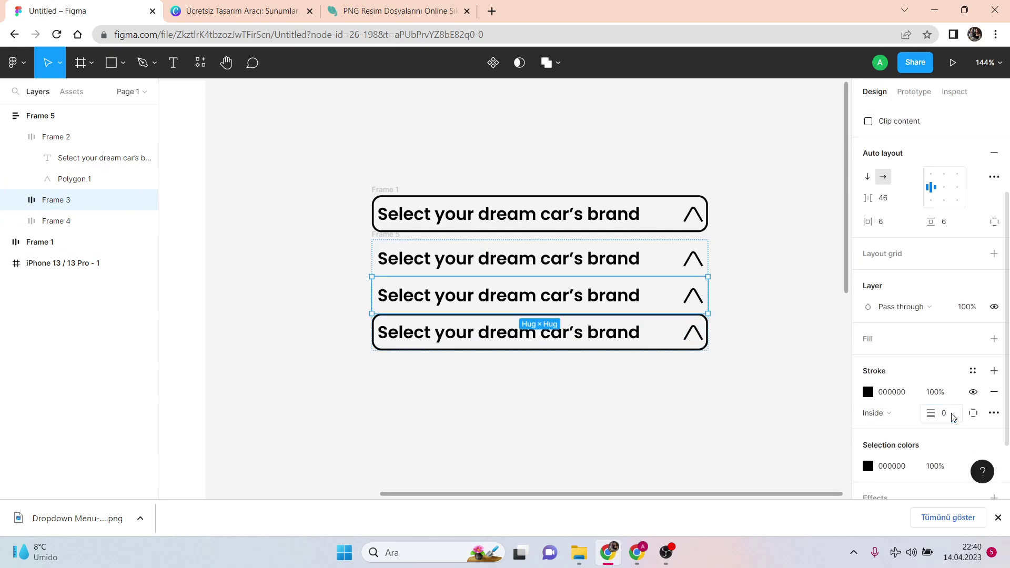
click(647, 347)
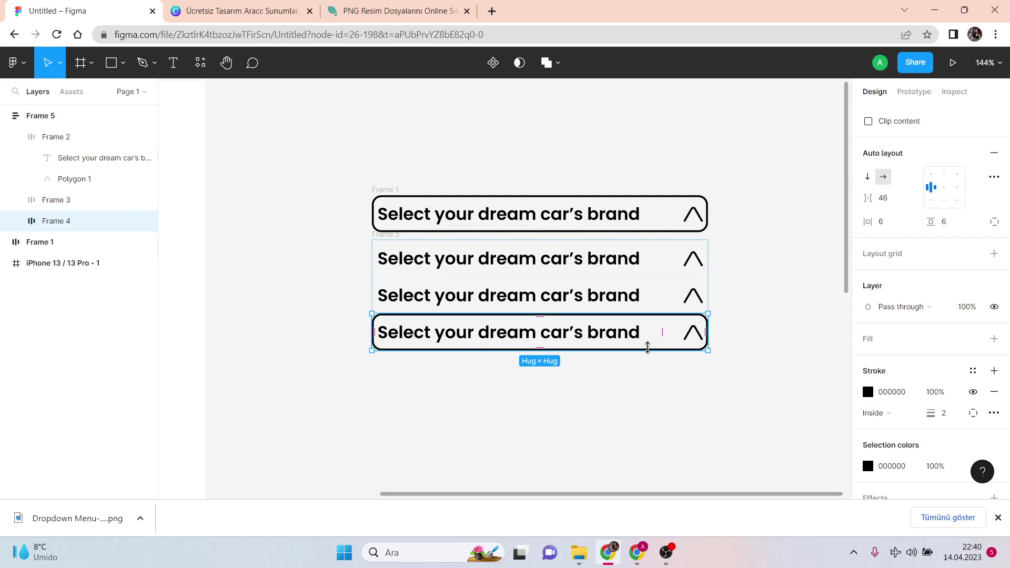
click(947, 415)
key(Return)
Add a black inside stroke with a thickness of 2 to the frame enclosing the three options
click(61, 118)
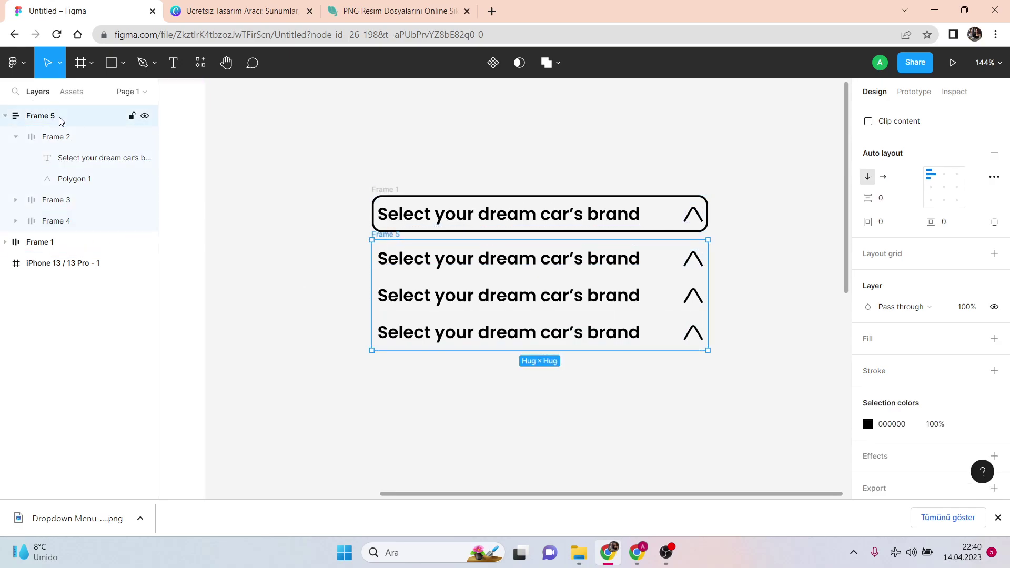
click(929, 371)
click(939, 413)
text(2)
key(Return)
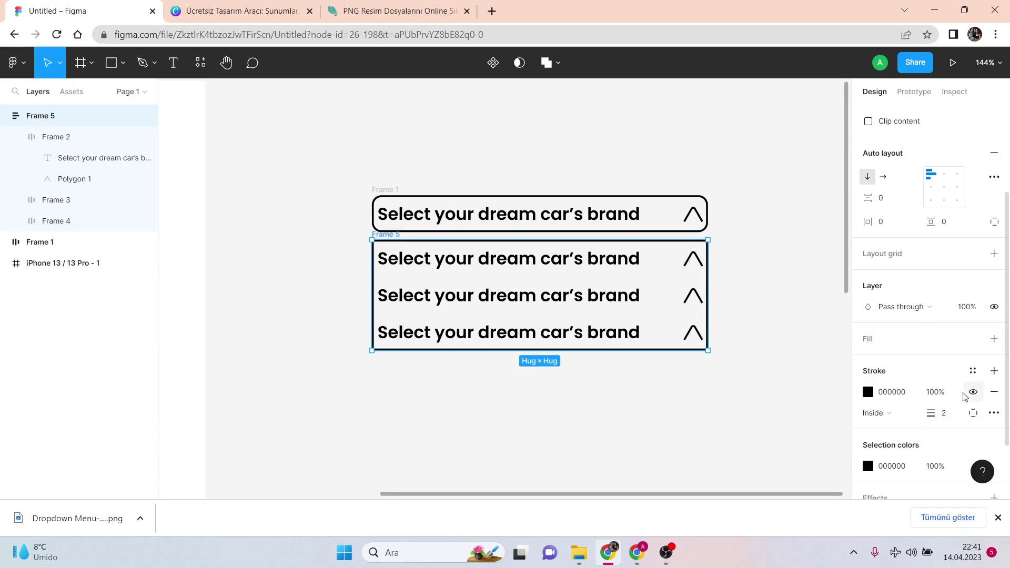
Set the corner radius of the frame enclosing the options to 10
scroll(953, 263, up, 5)
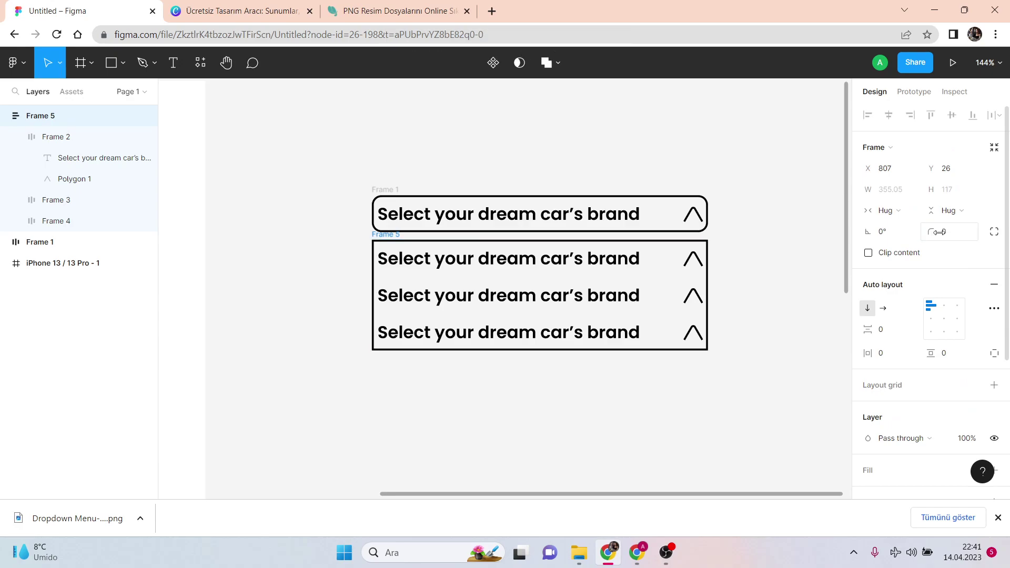
click(939, 232)
text(1)
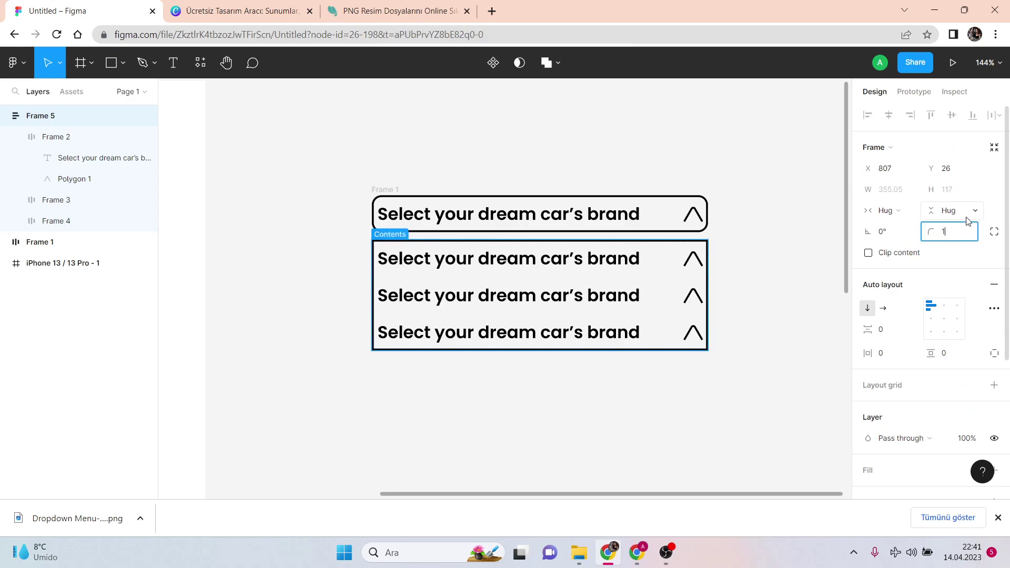
text(0)
key(Return)
click(787, 293)
Delete the arrow from each of the three option rows, keeping their text and the header's arrow
click(693, 261)
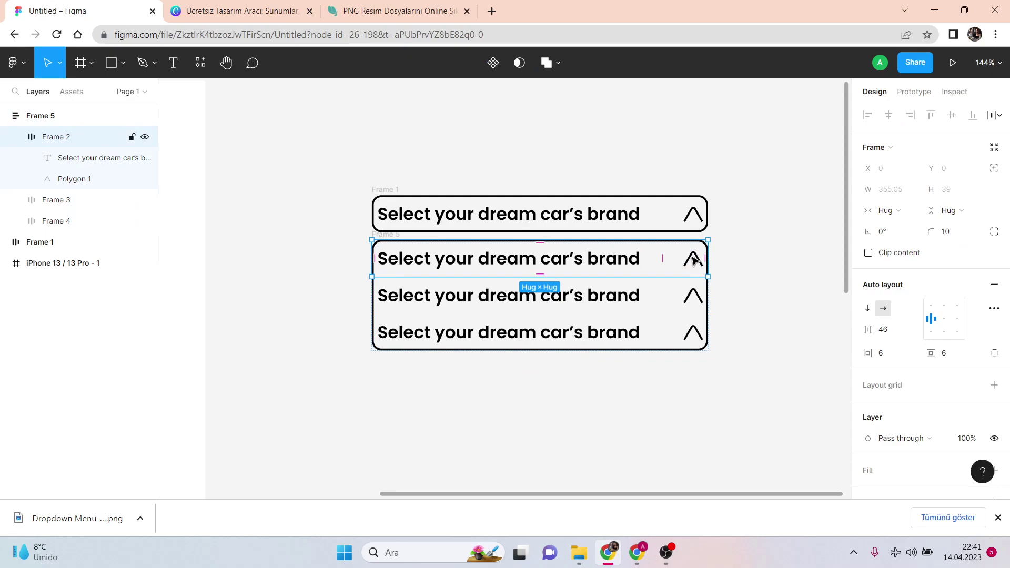
click(693, 259)
key(Delete)
click(691, 294)
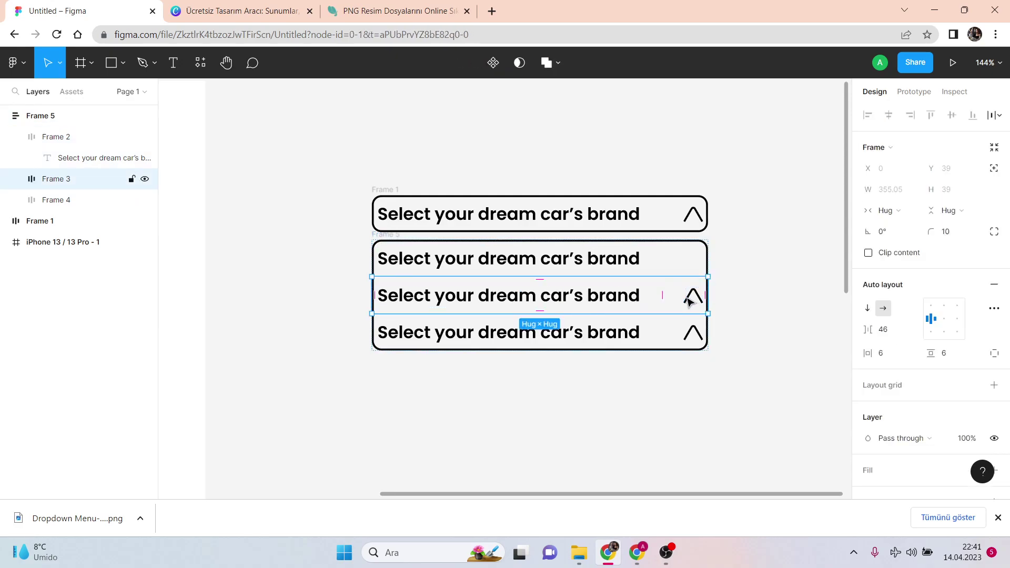
key(Delete)
key(ctrl+z)
click(688, 300)
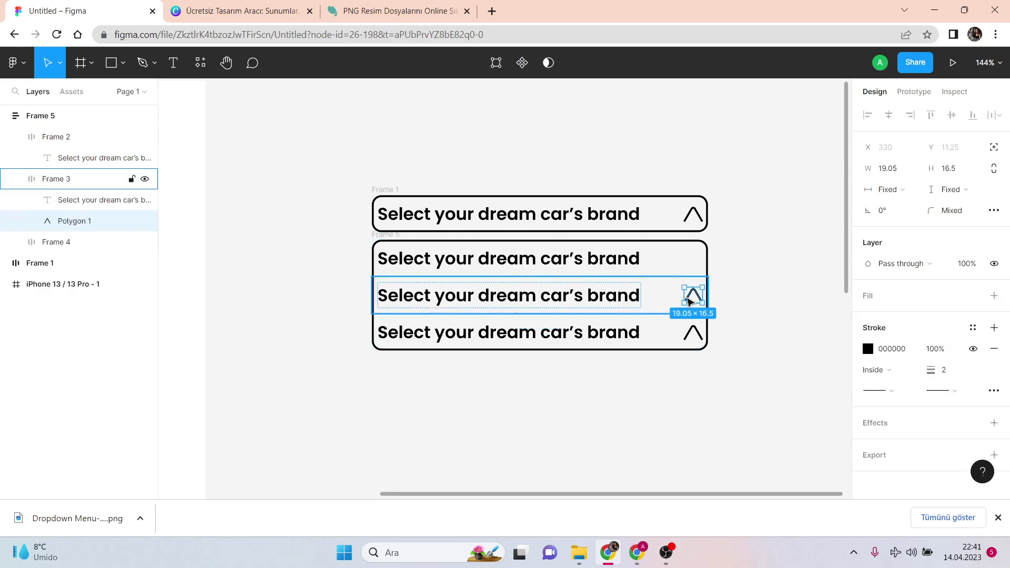
key(Delete)
click(693, 333)
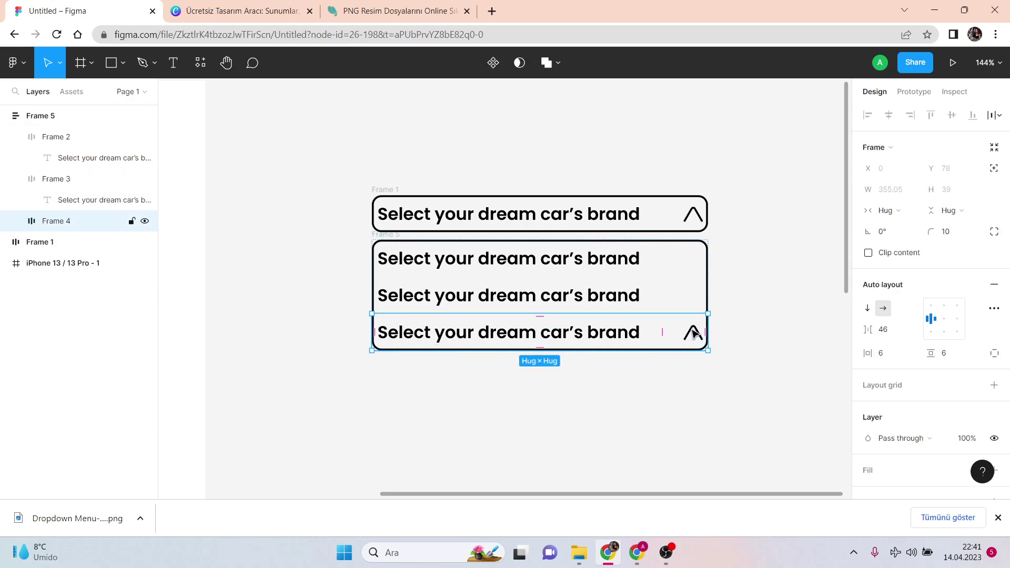
click(693, 333)
key(Delete)
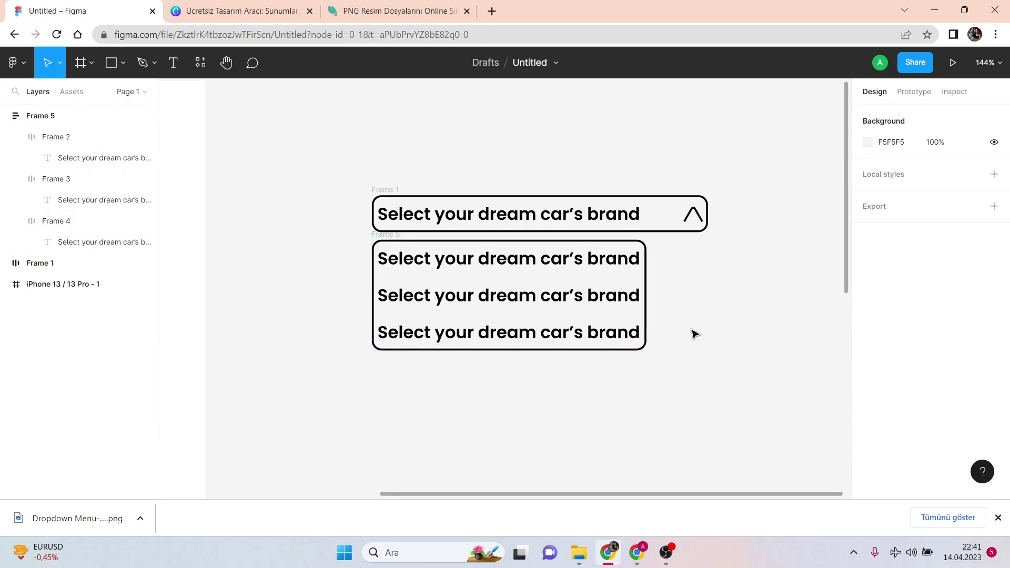
Replace the first option's text with "Jeep" and the second option's text with "Mercedes"
double_click(423, 263)
double_click(424, 263)
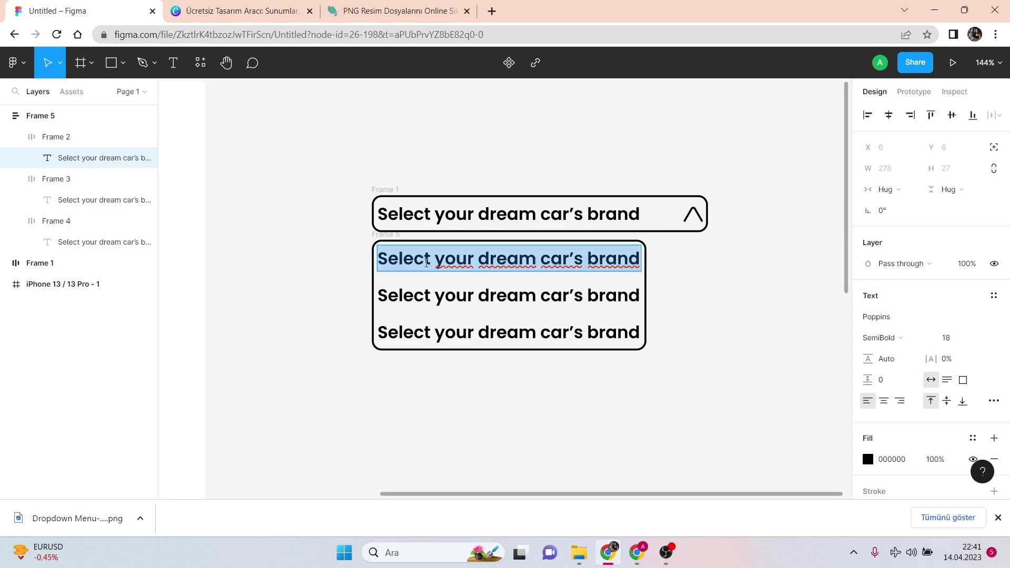
text(Jeep)
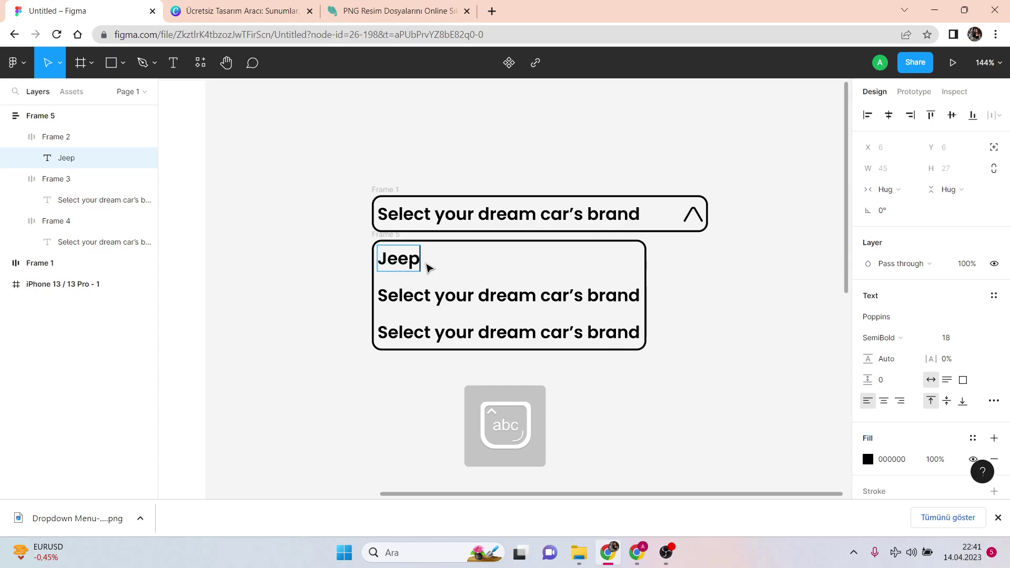
double_click(428, 295)
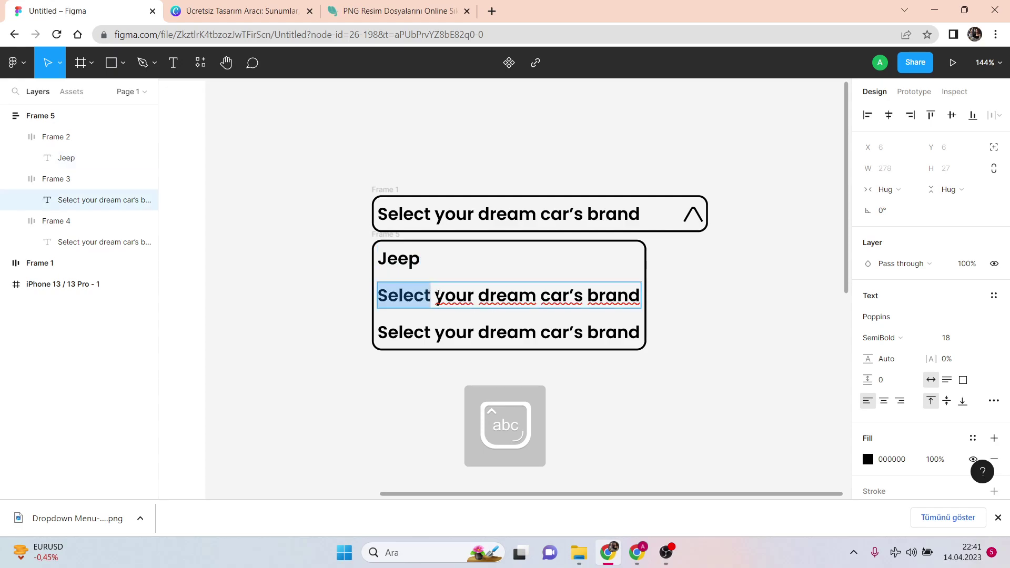
triple_click(438, 295)
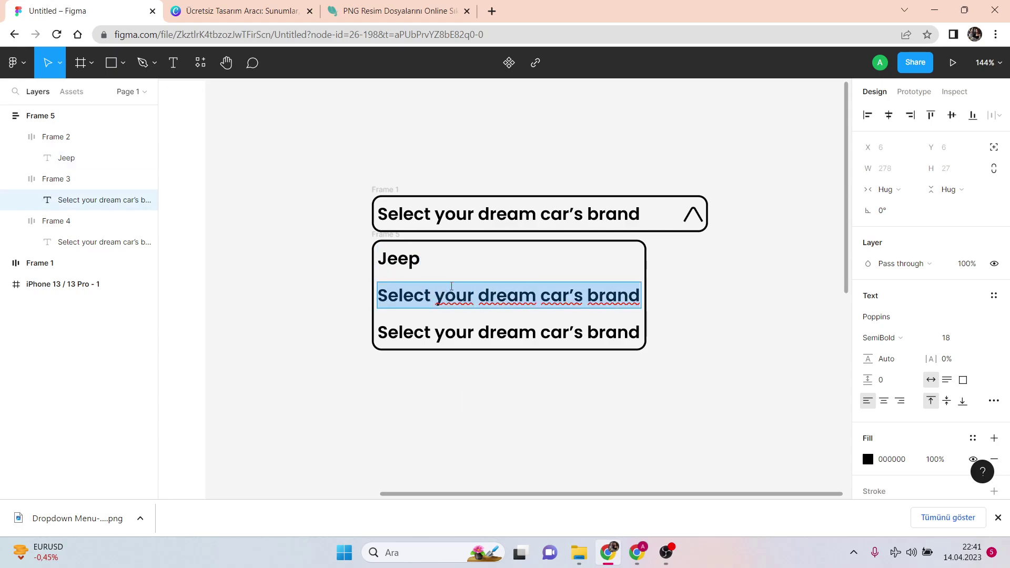
text(Mercedes)
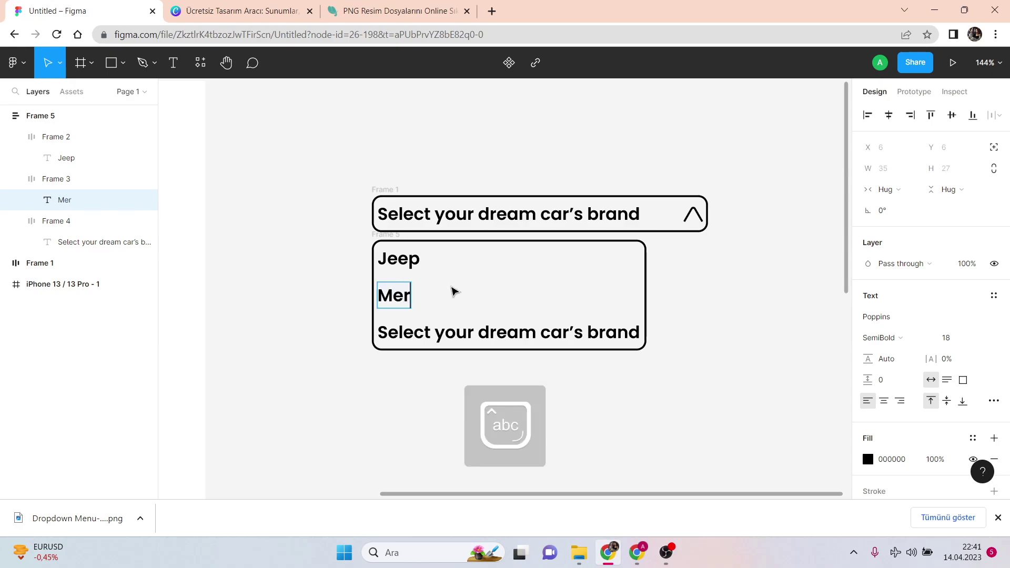
Replace the third option's text with "BMWow"
click(486, 332)
double_click(486, 331)
triple_click(485, 332)
text(B)
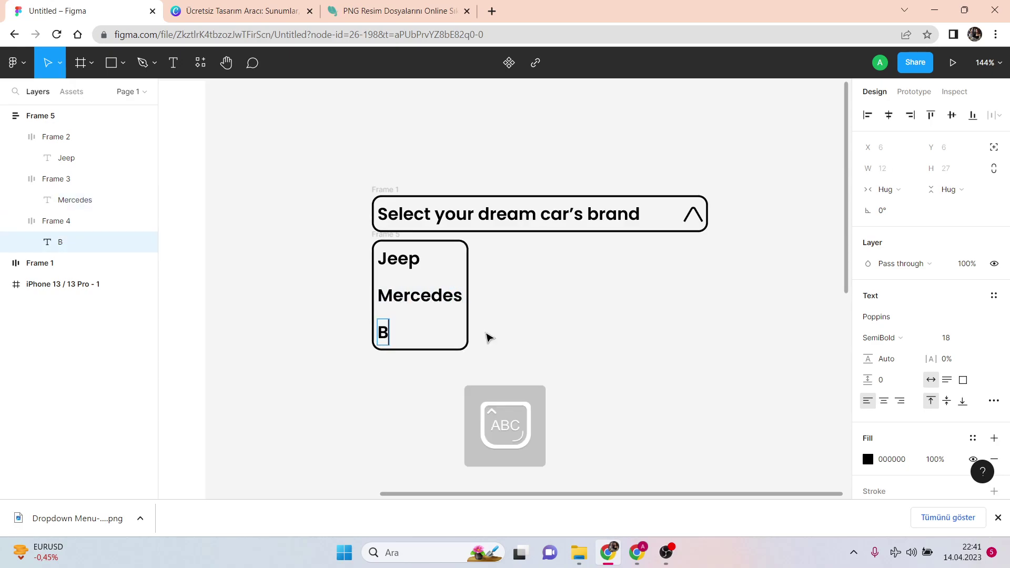
text(m)
key(BackSpace)
key(Caps_Lock)
text(MW)
key(Caps_Lock)
text(ow)
key(Escape)
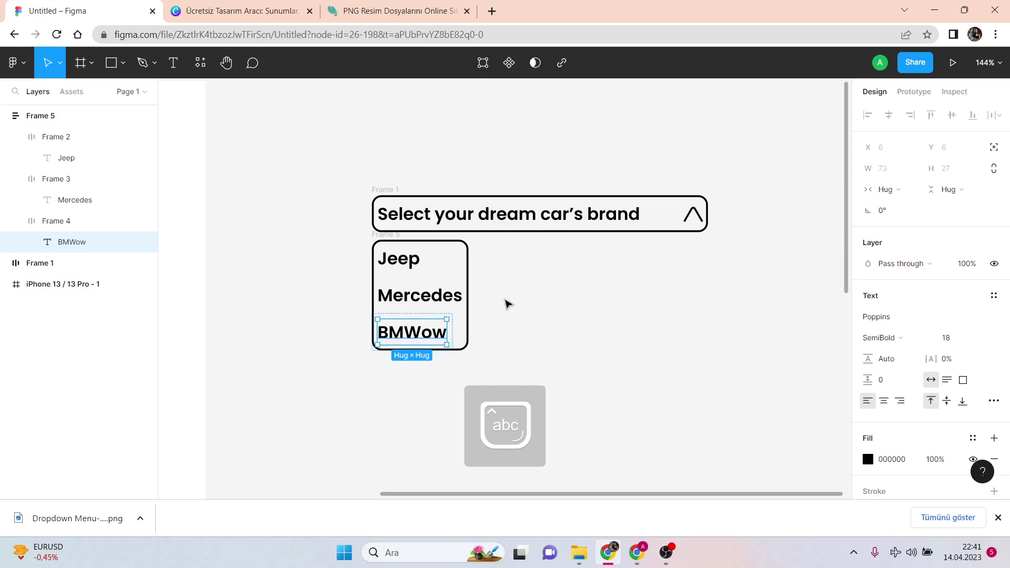
Widen the options frame to 355 to match the header box and stretch the three option rows to its full width
key(Escape)
drag(468, 276, 704, 264)
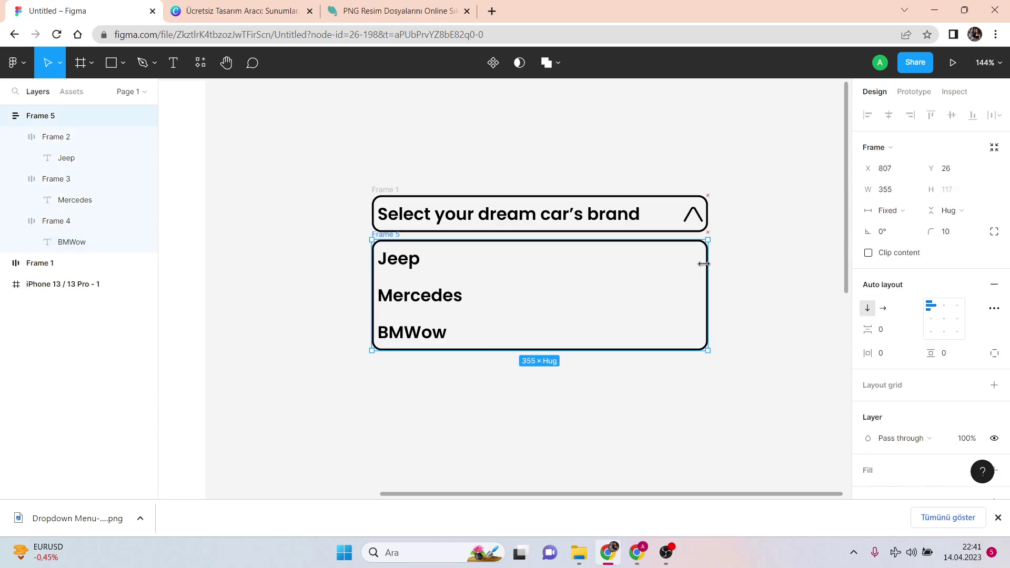
click(418, 257)
drag(421, 258, 707, 261)
click(462, 295)
drag(469, 295, 706, 292)
click(447, 333)
key(Escape)
click(467, 331)
drag(467, 331, 705, 318)
click(765, 322)
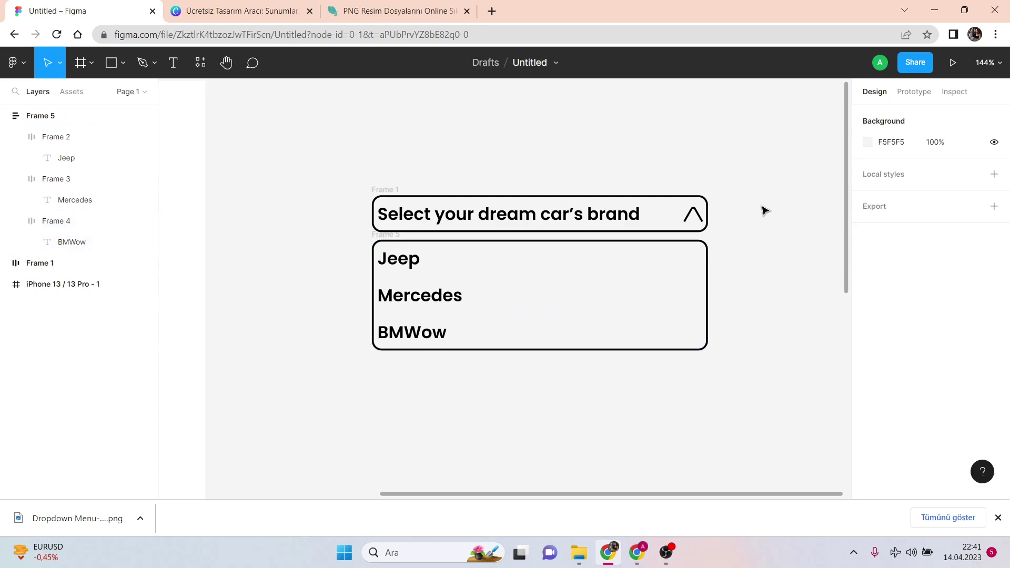
Combine the header box and the options list into a single component
scroll(766, 221, up, 1)
drag(751, 180, 311, 403)
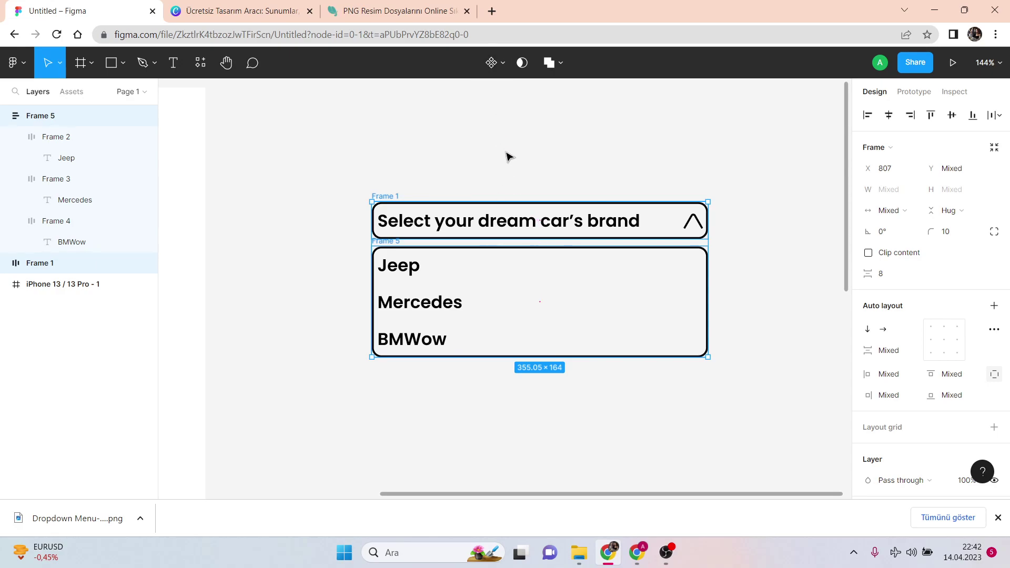
click(502, 63)
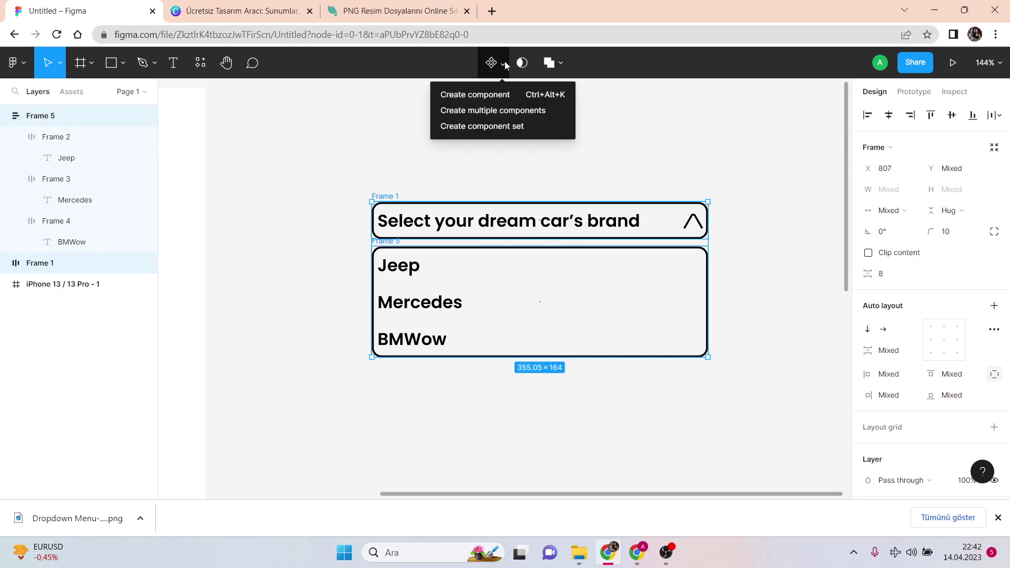
click(488, 95)
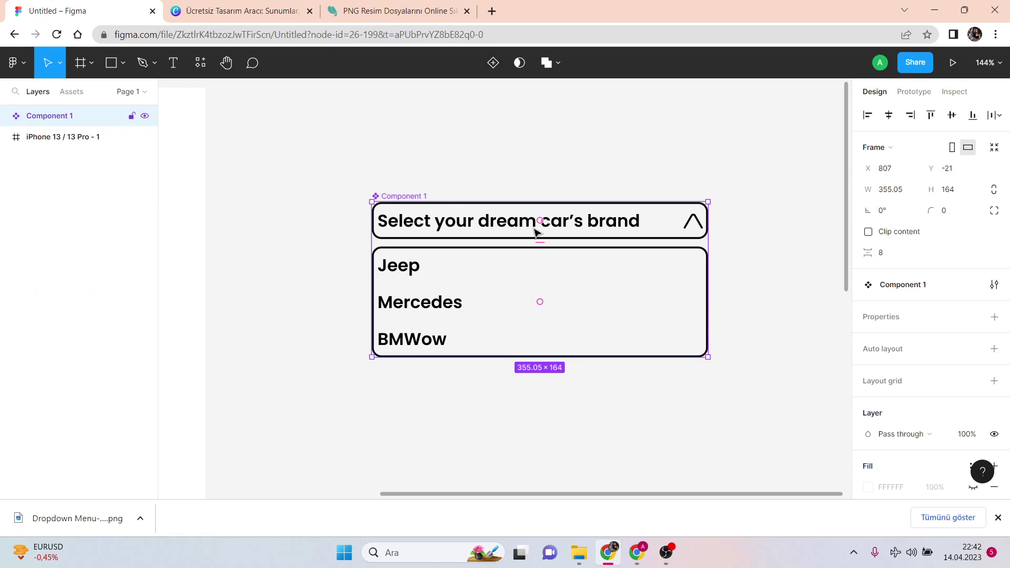
Add a variant property to the dropdown component
scroll(613, 241, down, 1)
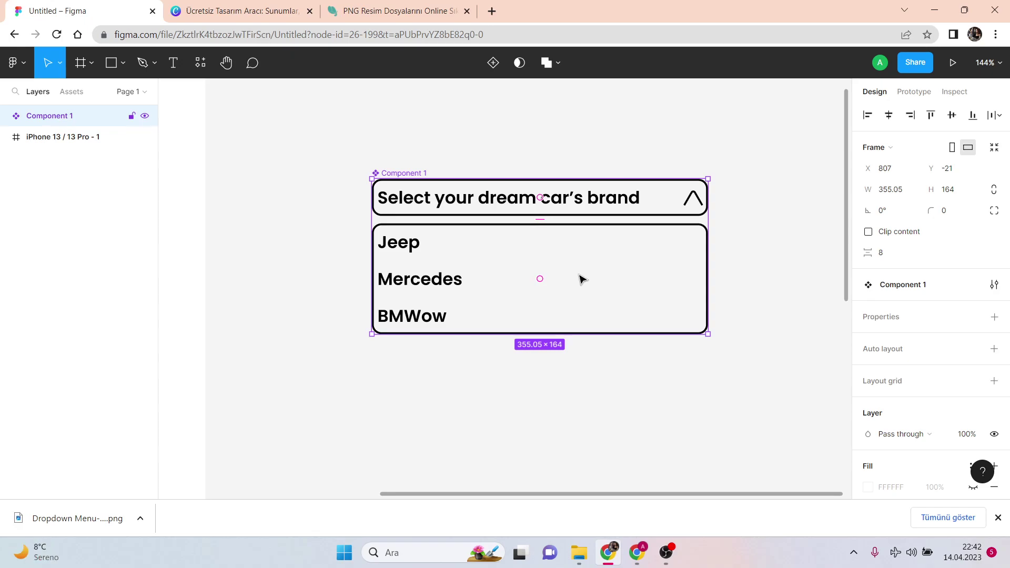
scroll(582, 279, down, 1)
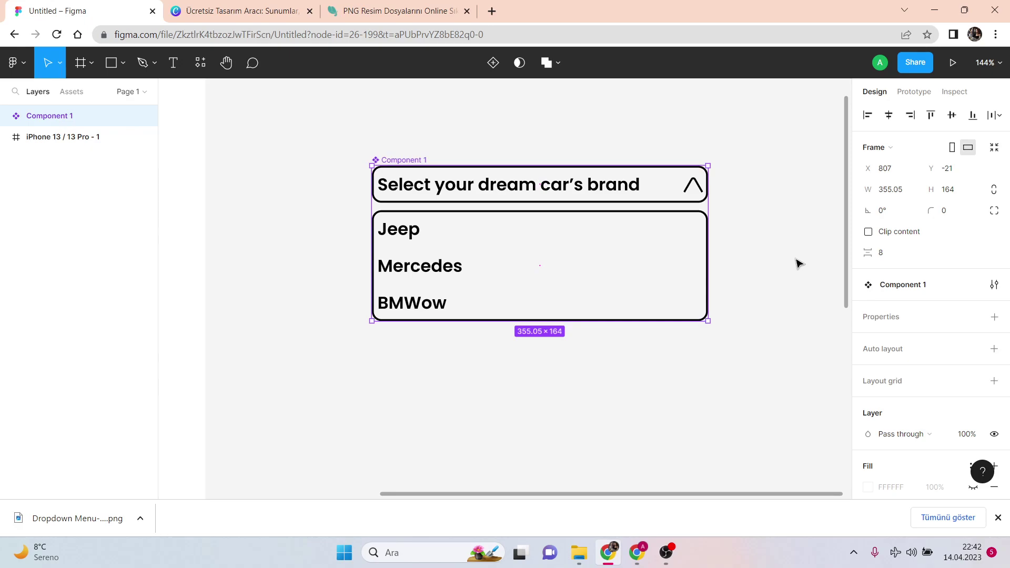
click(994, 317)
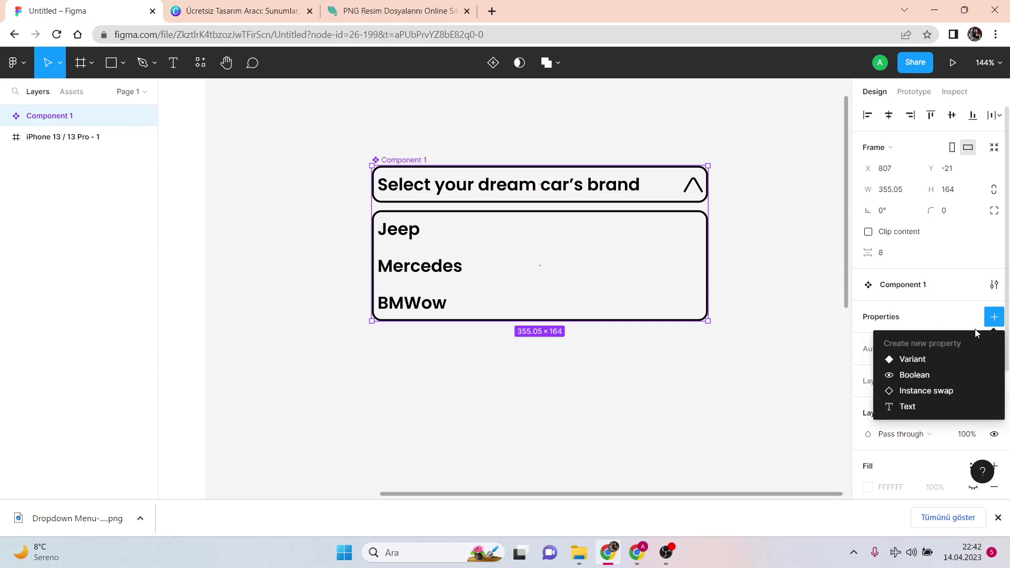
click(914, 360)
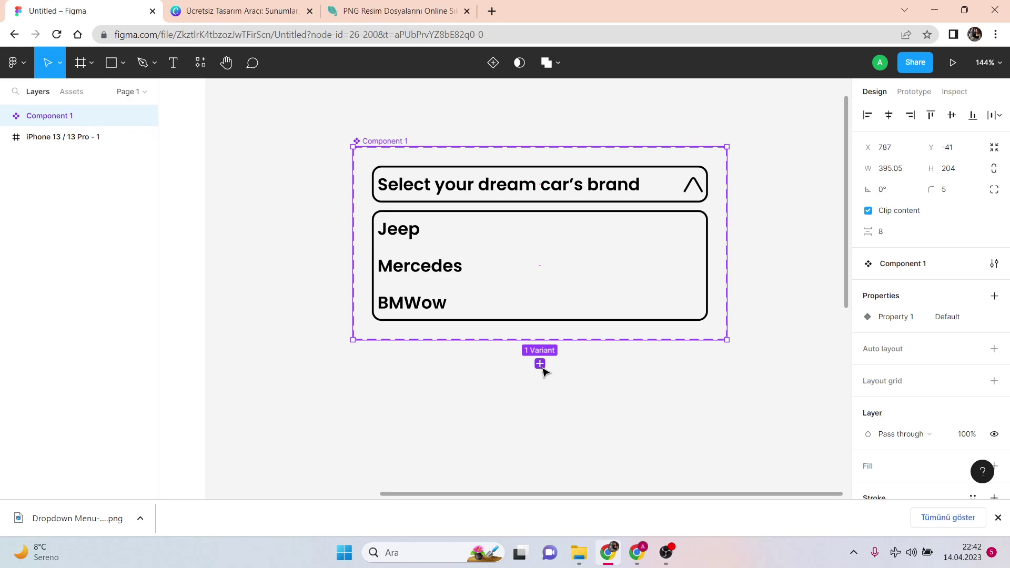
scroll(550, 362, down, 1)
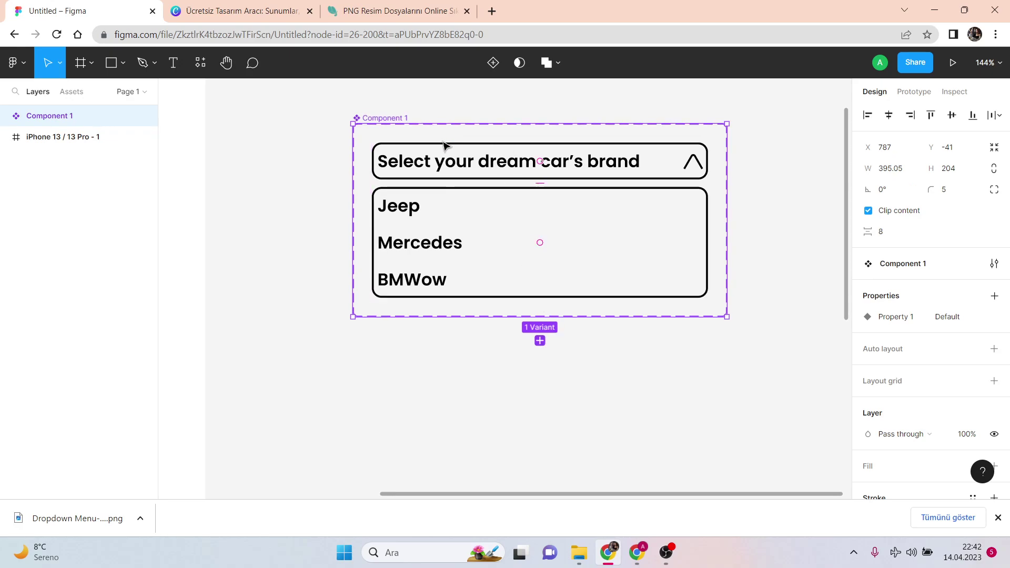
Add five more variants to the dropdown component, stacked below the default one
click(540, 342)
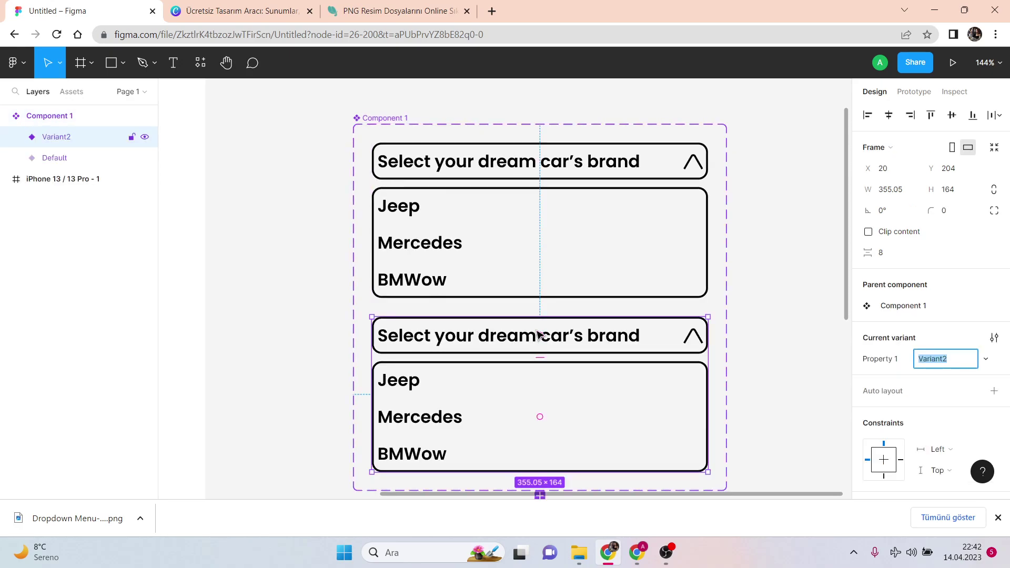
scroll(534, 324, down, 10)
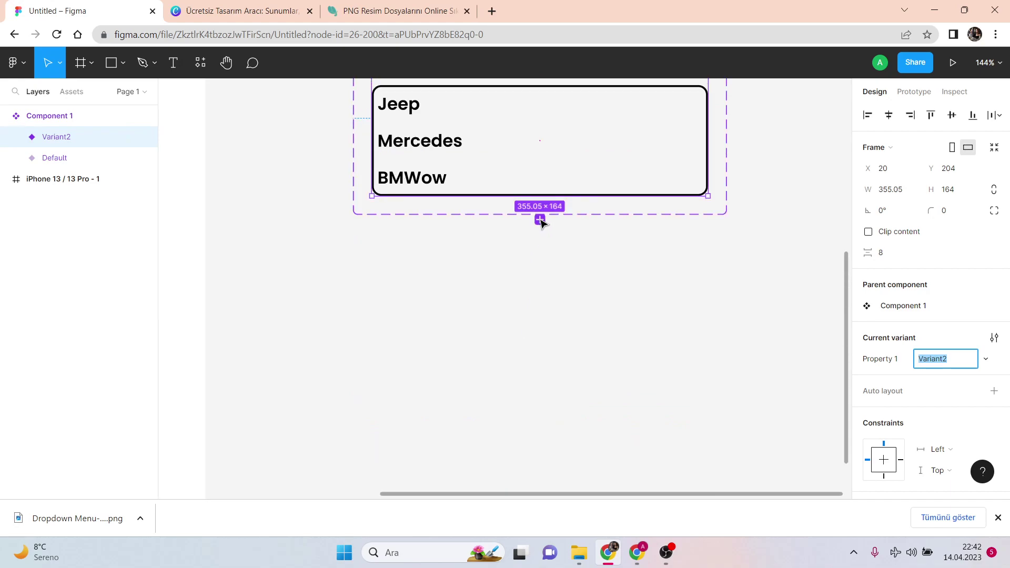
click(540, 220)
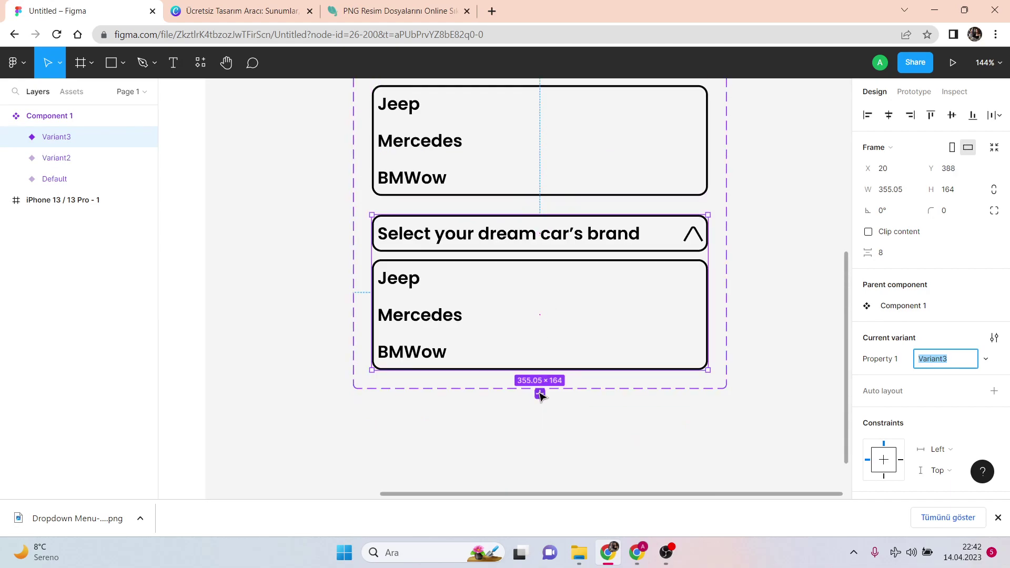
click(540, 393)
scroll(544, 402, down, 5)
click(540, 412)
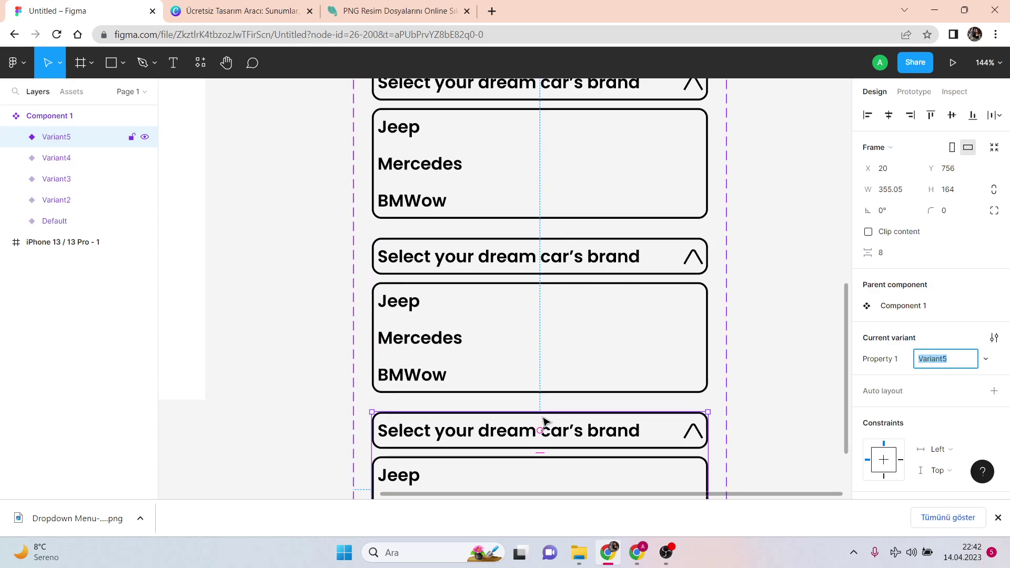
scroll(543, 384, down, 10)
scroll(541, 340, up, 2)
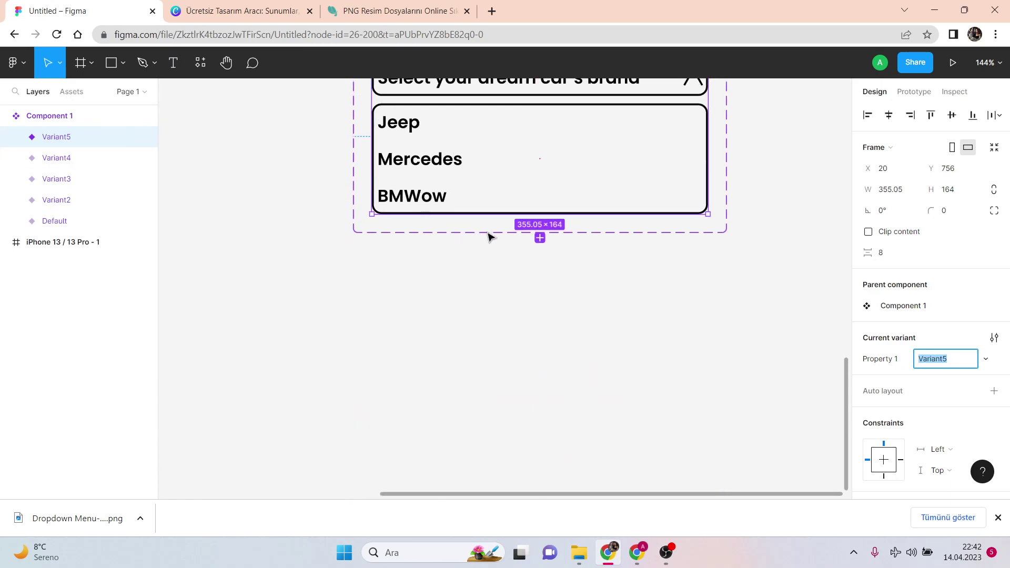
click(539, 238)
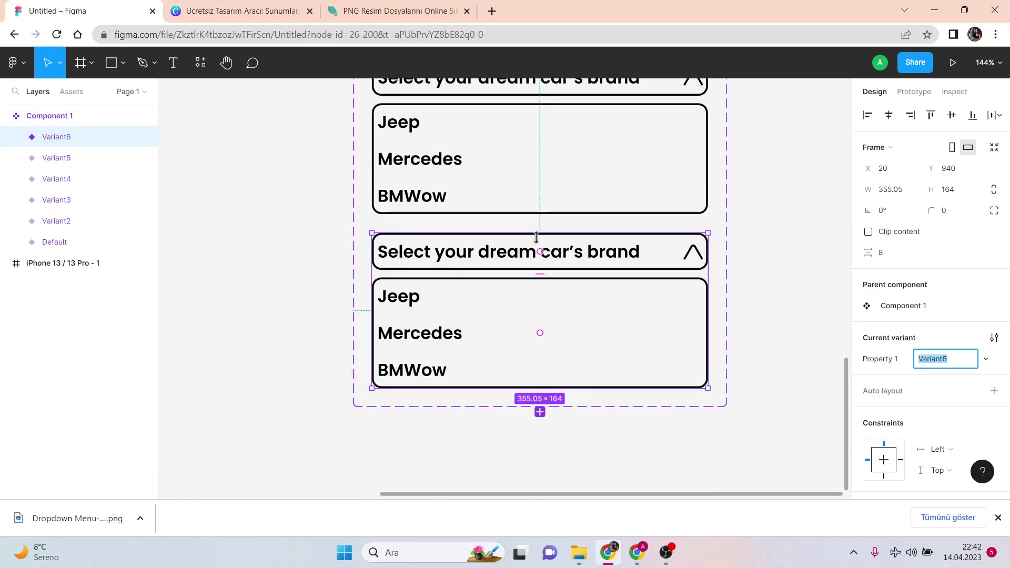
Delete the options list from the default variant so only its header box is left
scroll(541, 243, up, 15)
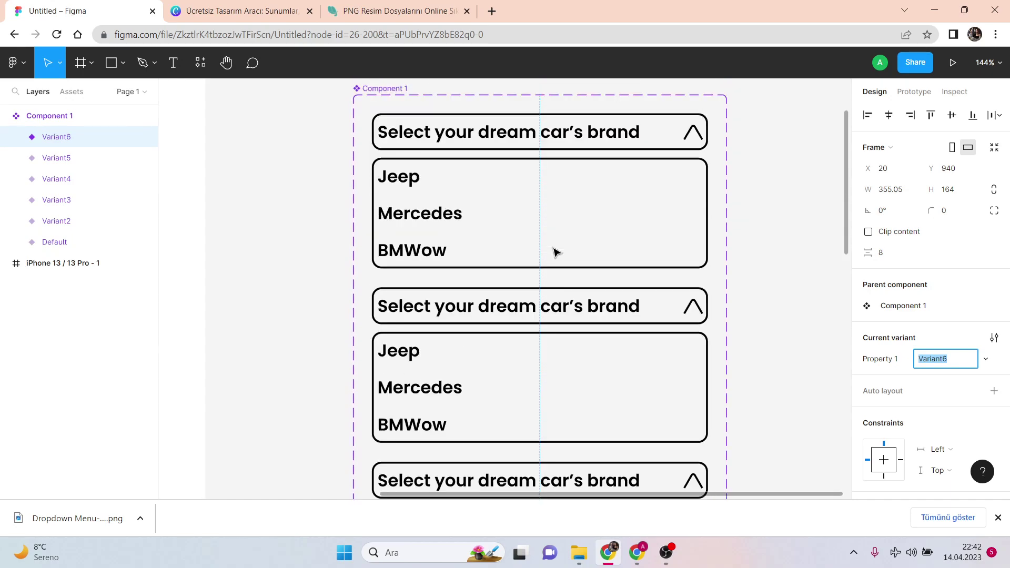
double_click(495, 187)
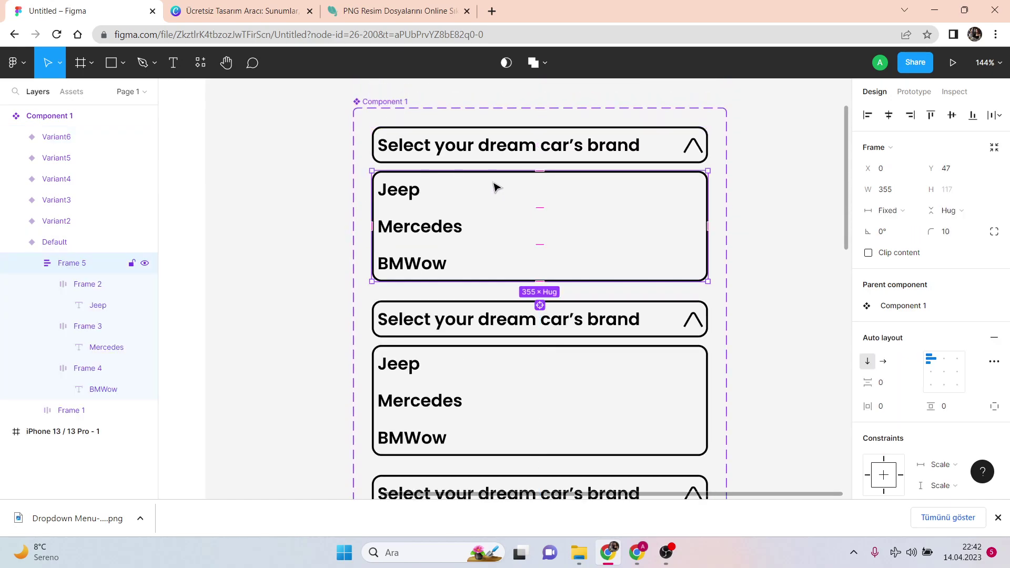
key(Delete)
Rotate the header arrow of the second variant to -180° so it points down
scroll(494, 195, down, 2)
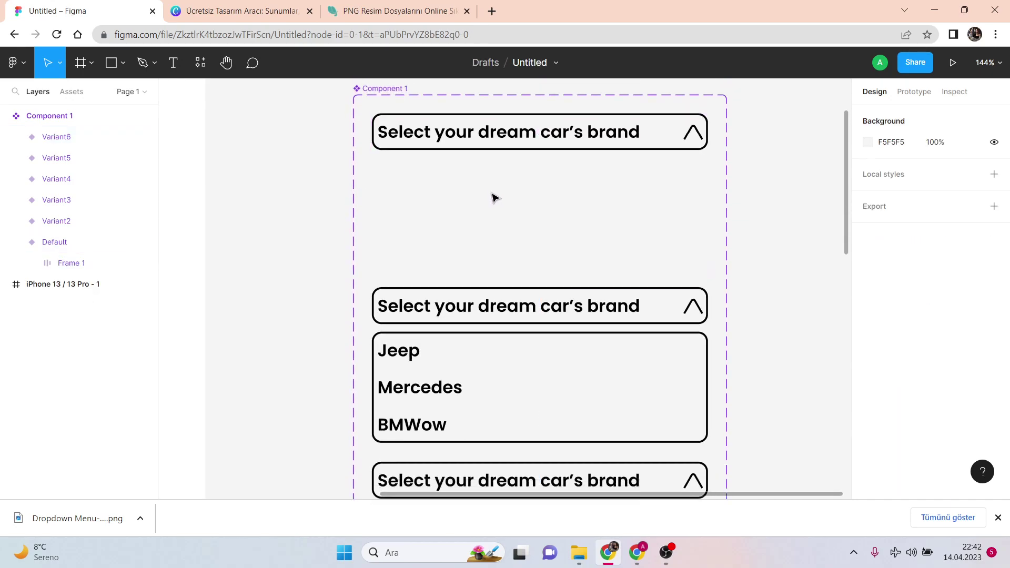
click(694, 282)
double_click(693, 279)
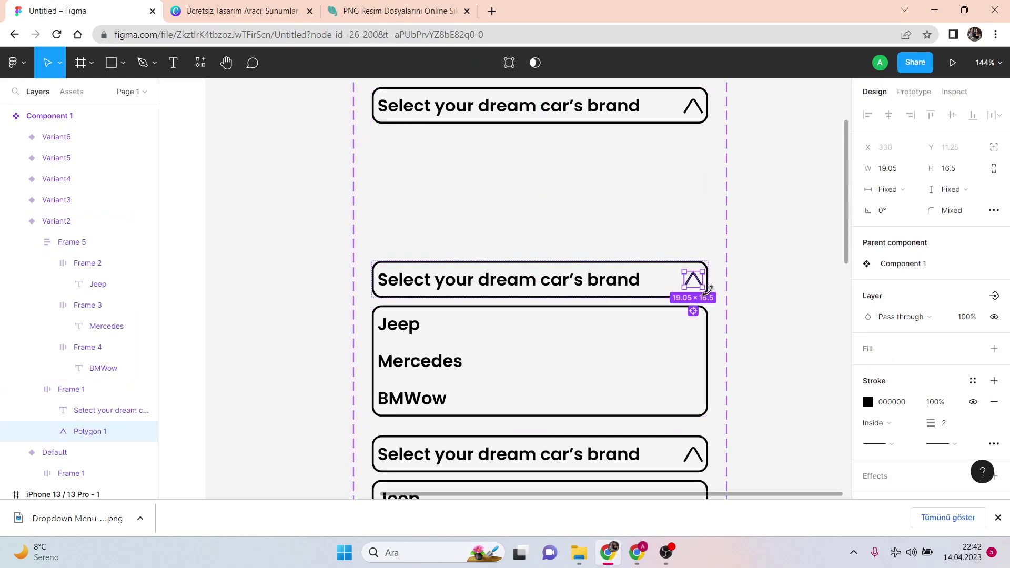
drag(707, 288, 679, 270)
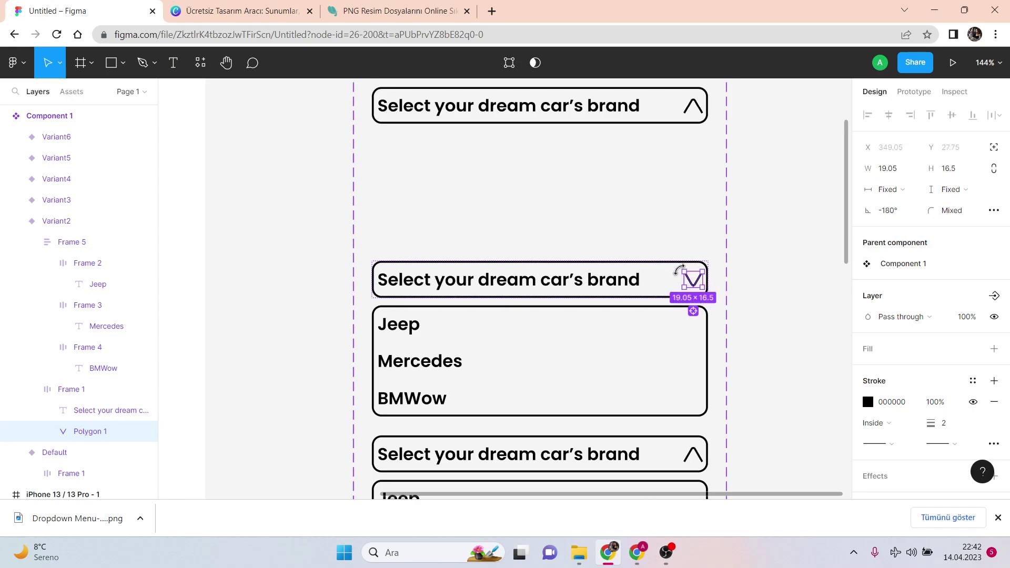
click(791, 319)
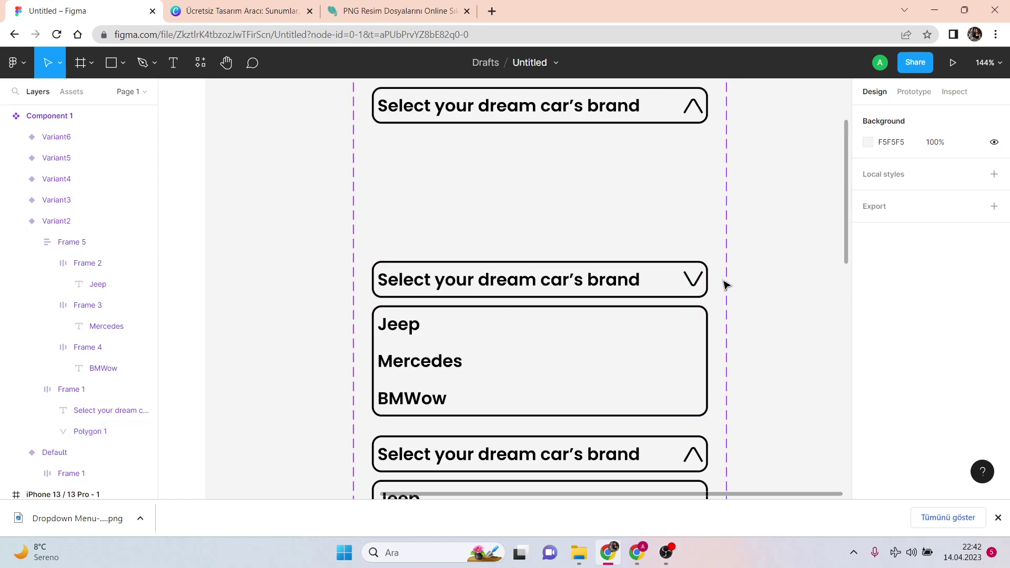
Give the Jeep row in the third variant a black 000000 fill at 15% opacity
scroll(747, 326, down, 3)
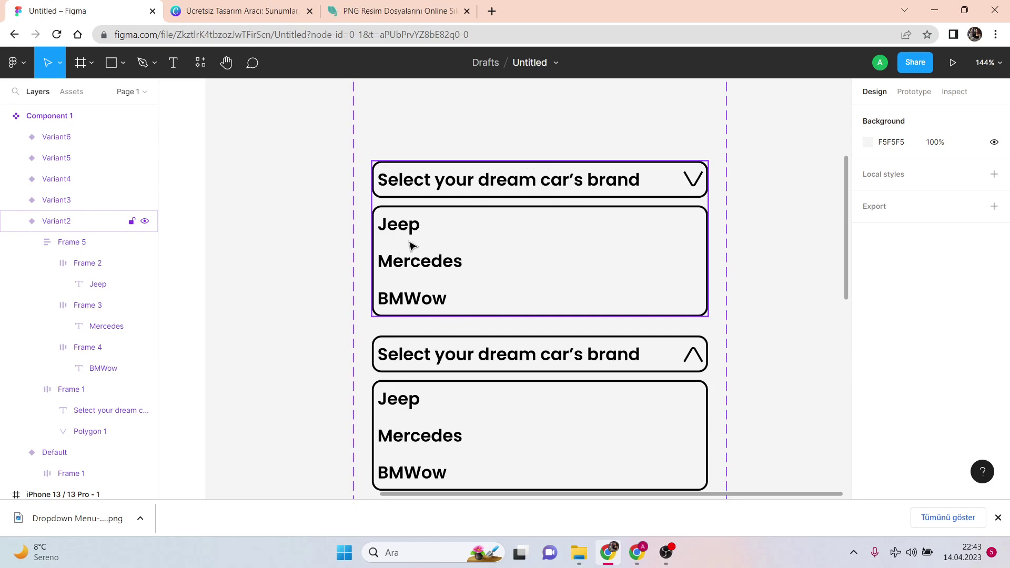
scroll(639, 274, down, 2)
scroll(636, 247, down, 2)
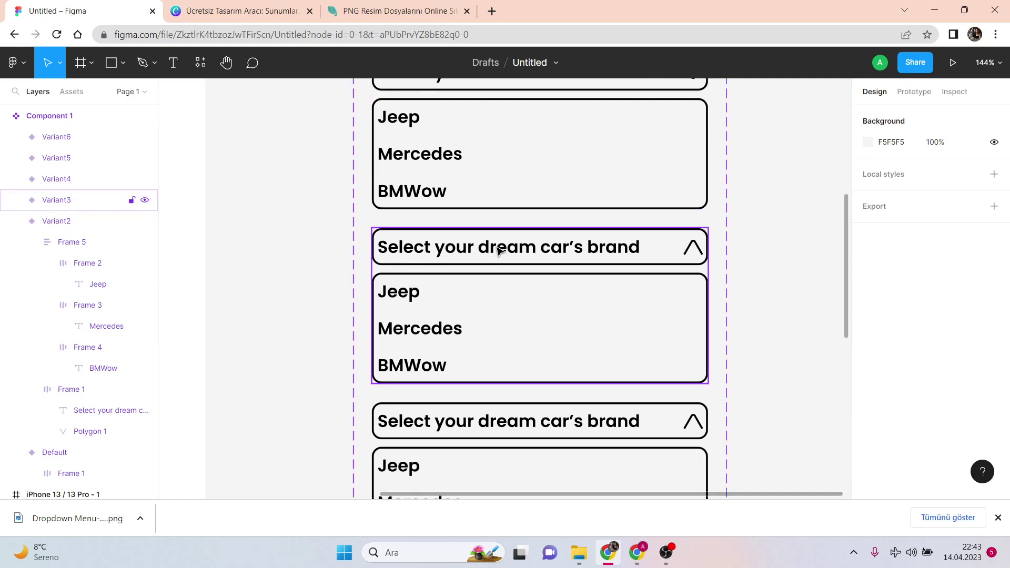
double_click(430, 298)
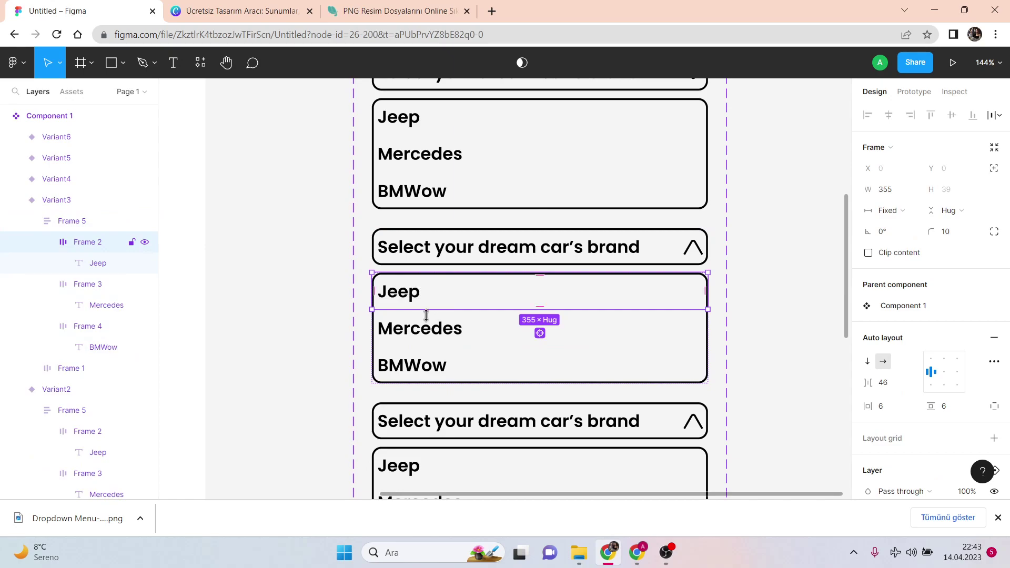
scroll(893, 330, down, 4)
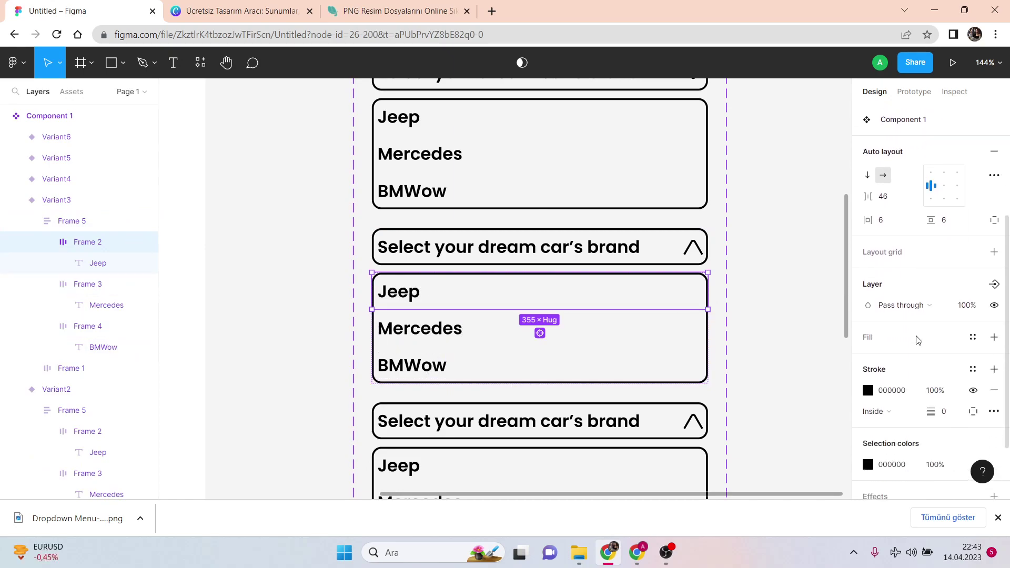
click(877, 327)
click(869, 348)
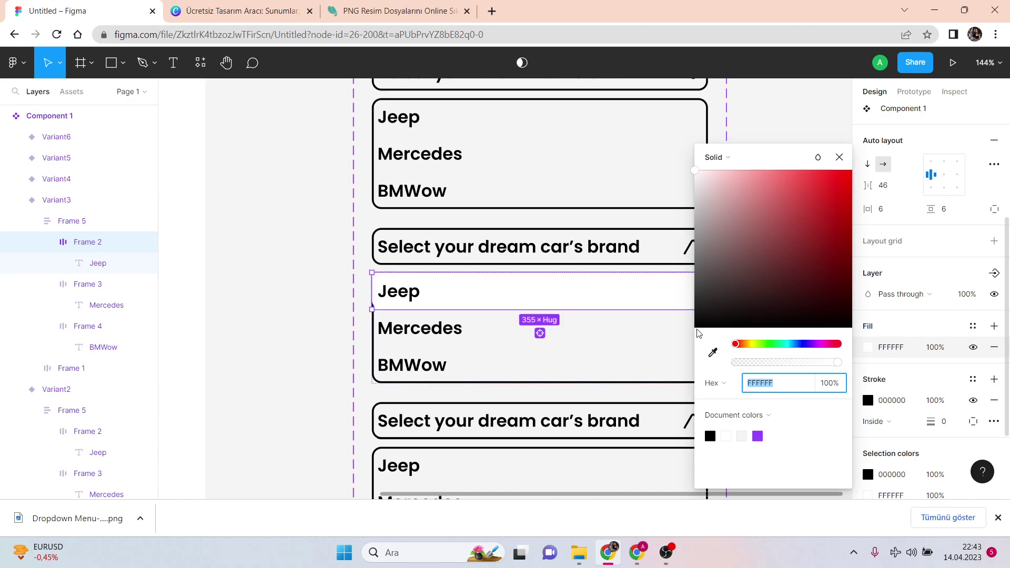
drag(693, 173, 694, 327)
click(828, 384)
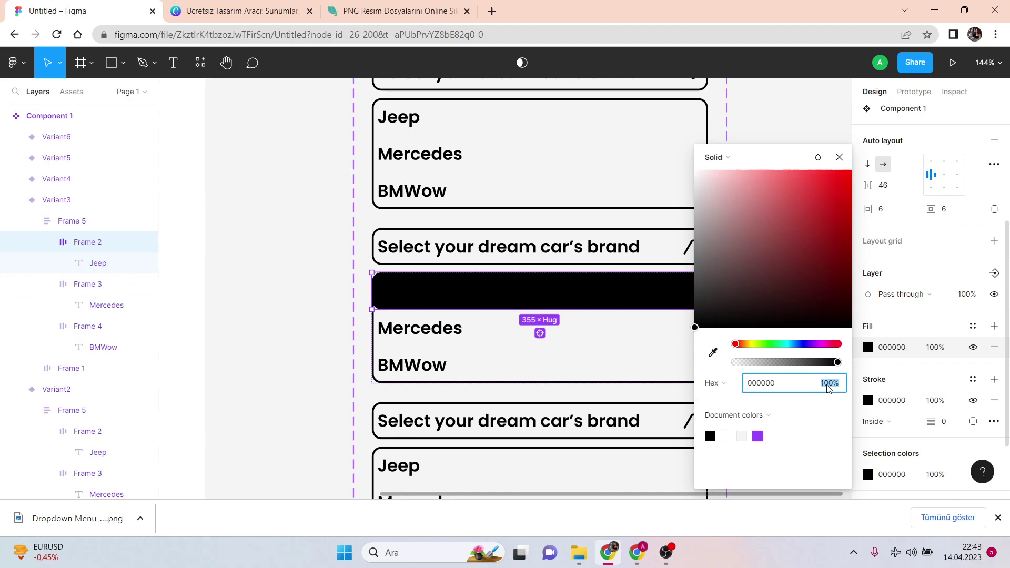
text(15)
key(Return)
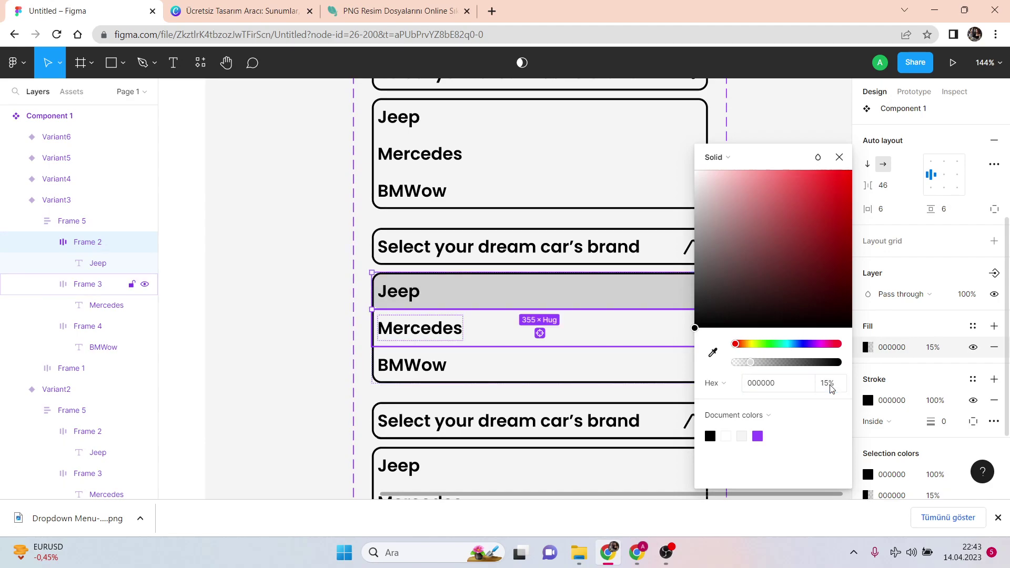
click(752, 112)
Give the Mercedes row in the fourth variant a black 000000 fill at 15% opacity
scroll(731, 160, down, 2)
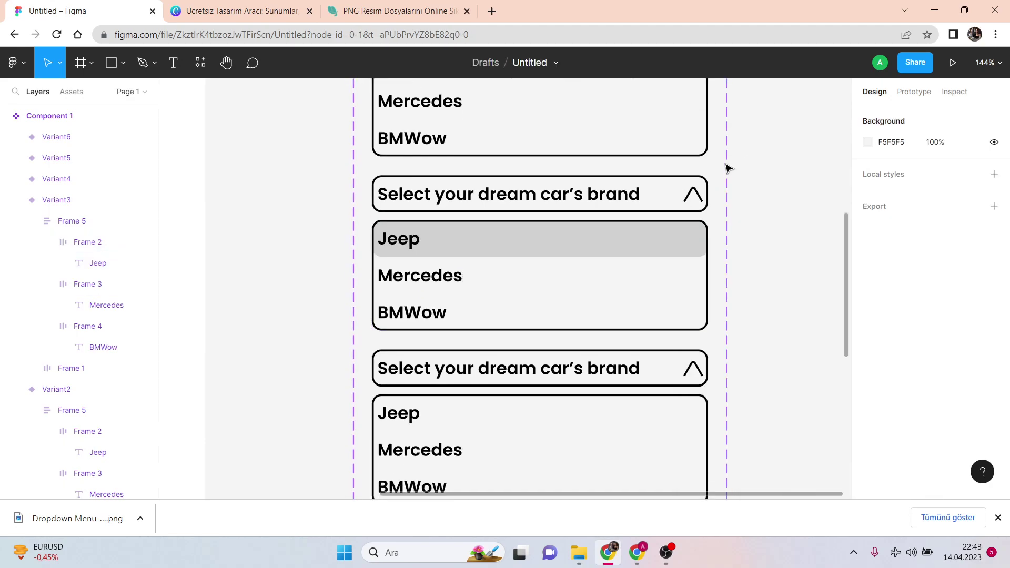
scroll(731, 160, down, 3)
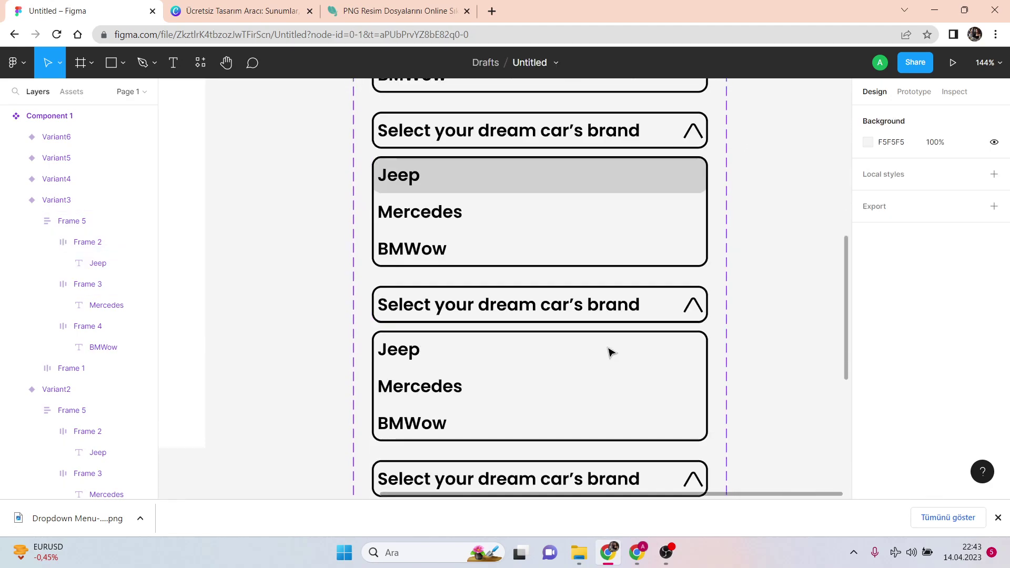
double_click(422, 382)
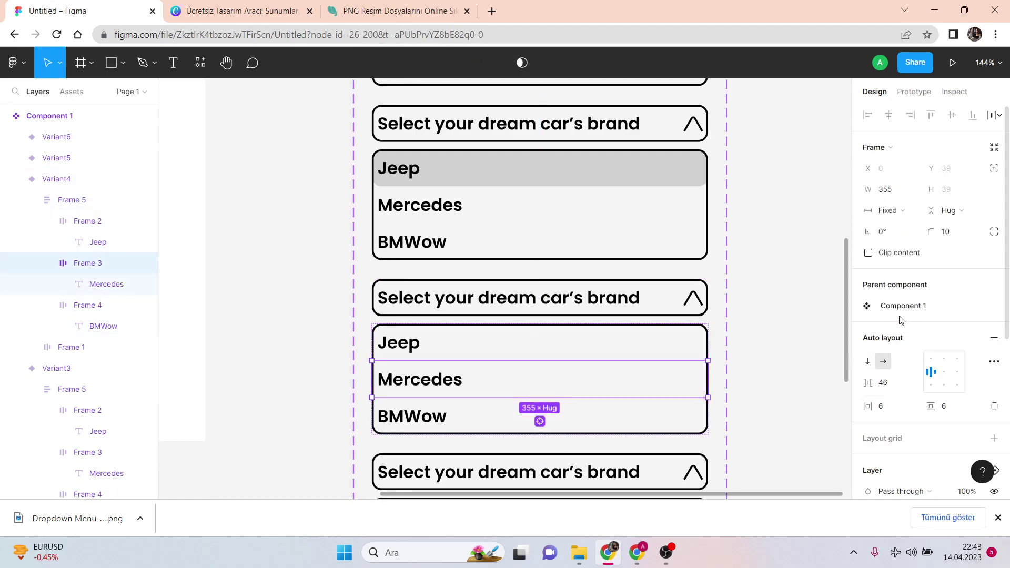
scroll(899, 320, down, 3)
click(870, 392)
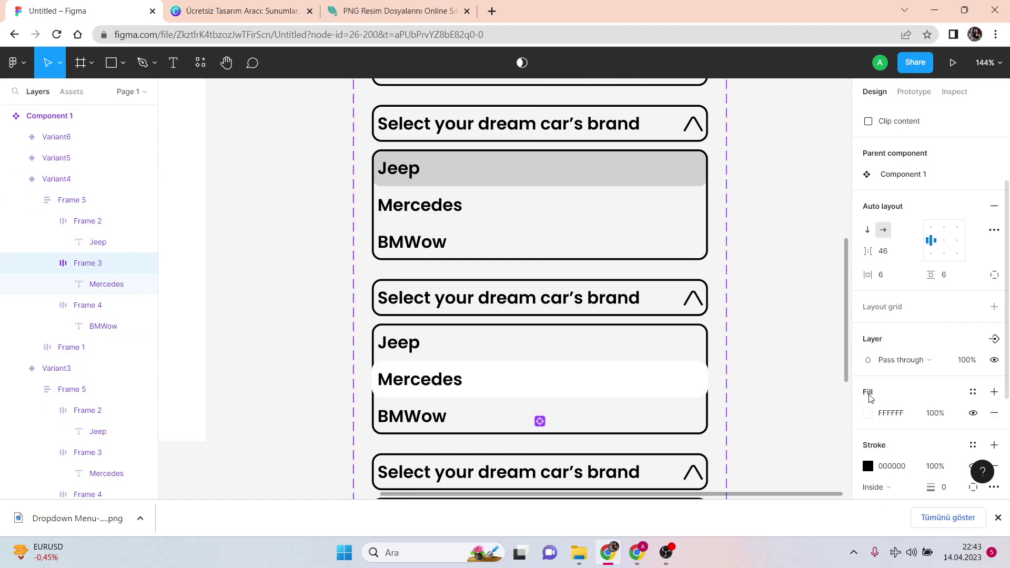
click(868, 412)
text(000000)
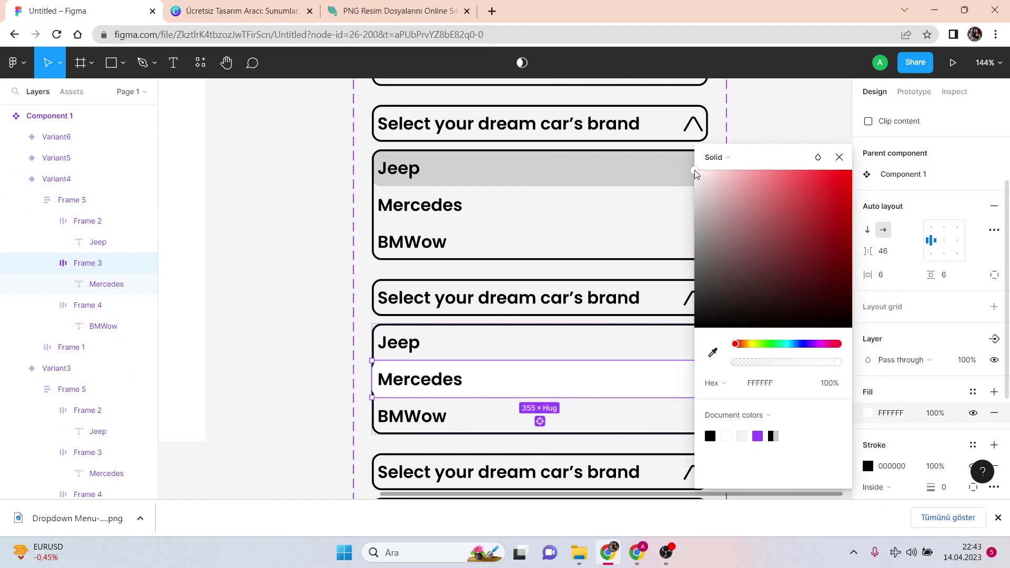
key(Return)
click(828, 386)
text(15)
key(Return)
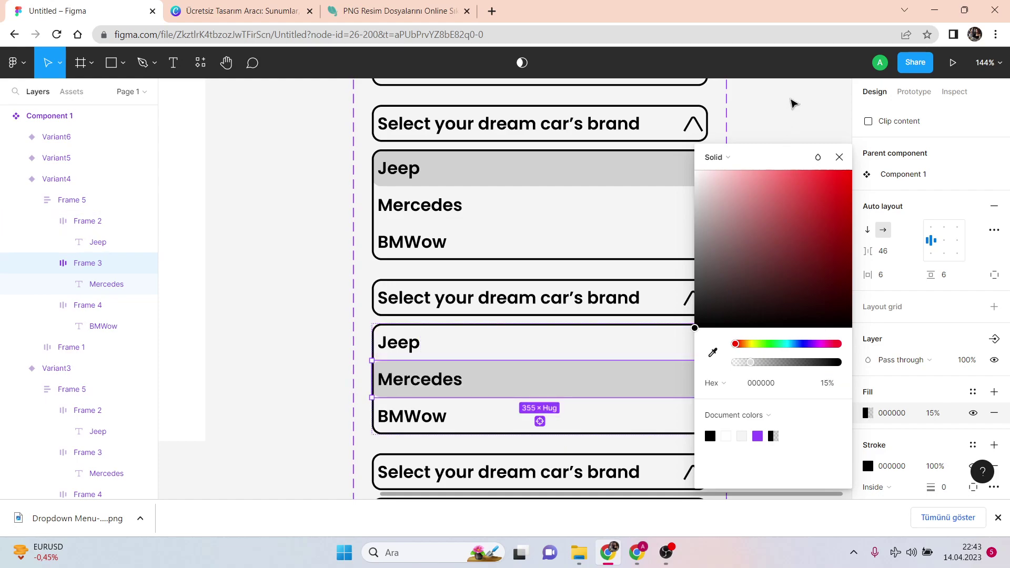
click(750, 158)
Give the BMWow row in the fifth variant a black 000000 fill at 15% opacity
scroll(750, 158, down, 3)
scroll(496, 357, down, 6)
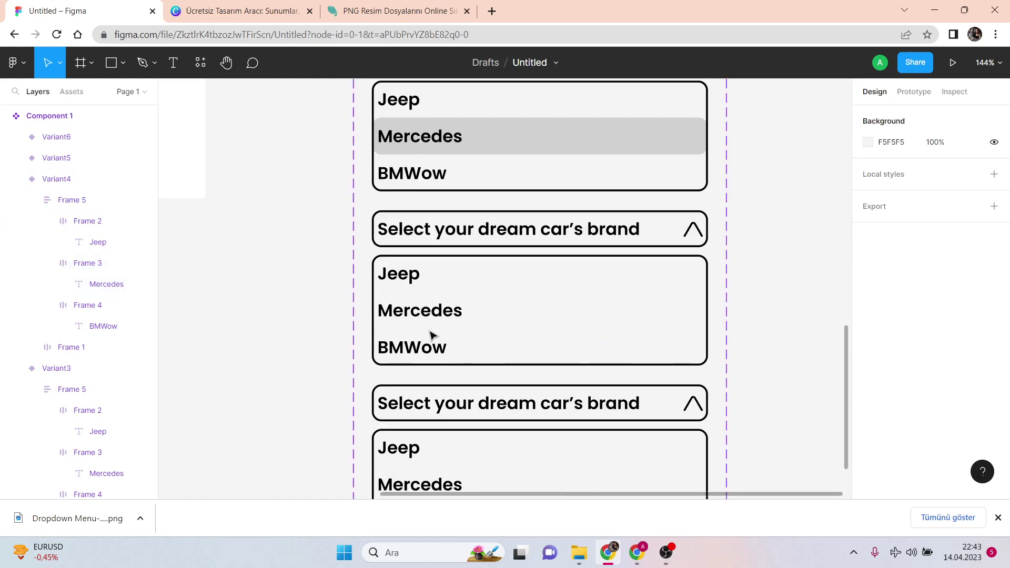
click(441, 349)
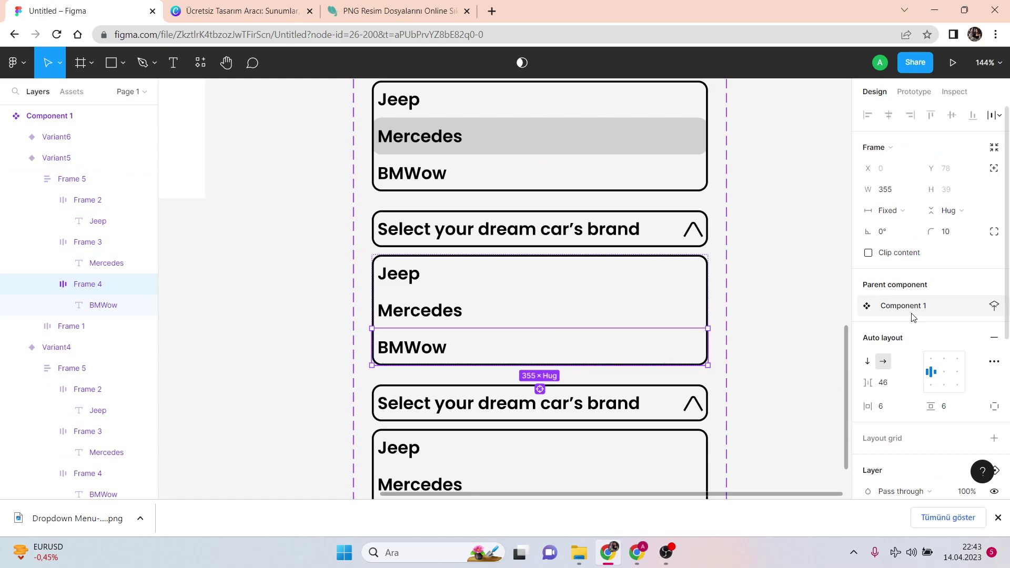
scroll(915, 315, down, 3)
scroll(915, 317, up, 1)
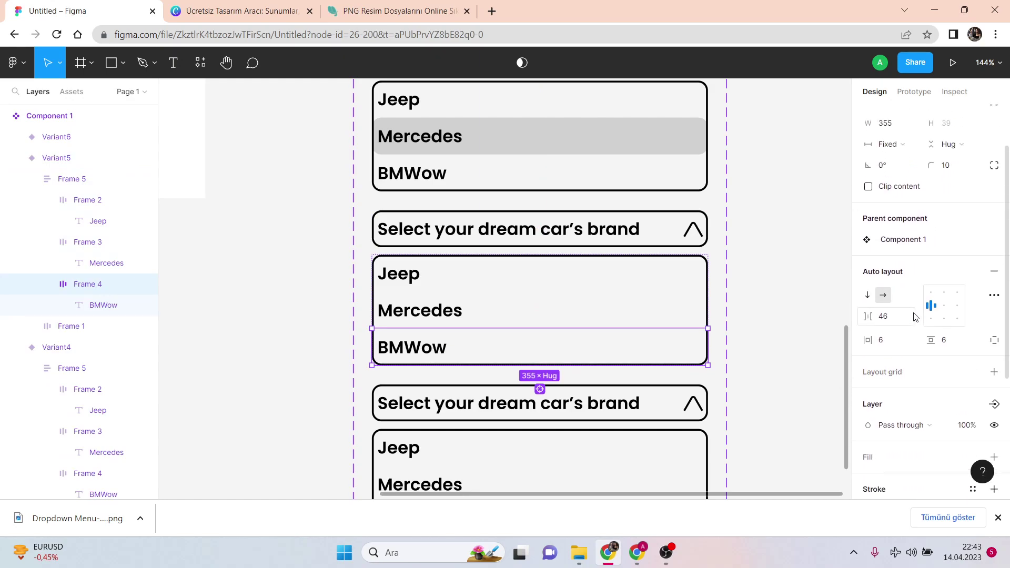
scroll(915, 316, down, 1)
click(866, 391)
click(867, 413)
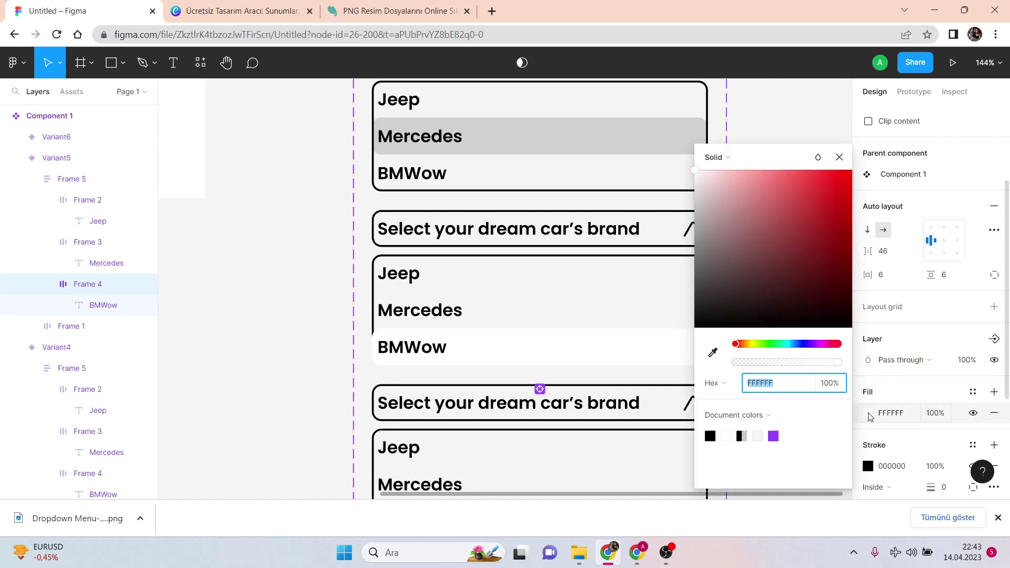
drag(697, 176, 692, 332)
click(837, 387)
text(15)
key(Return)
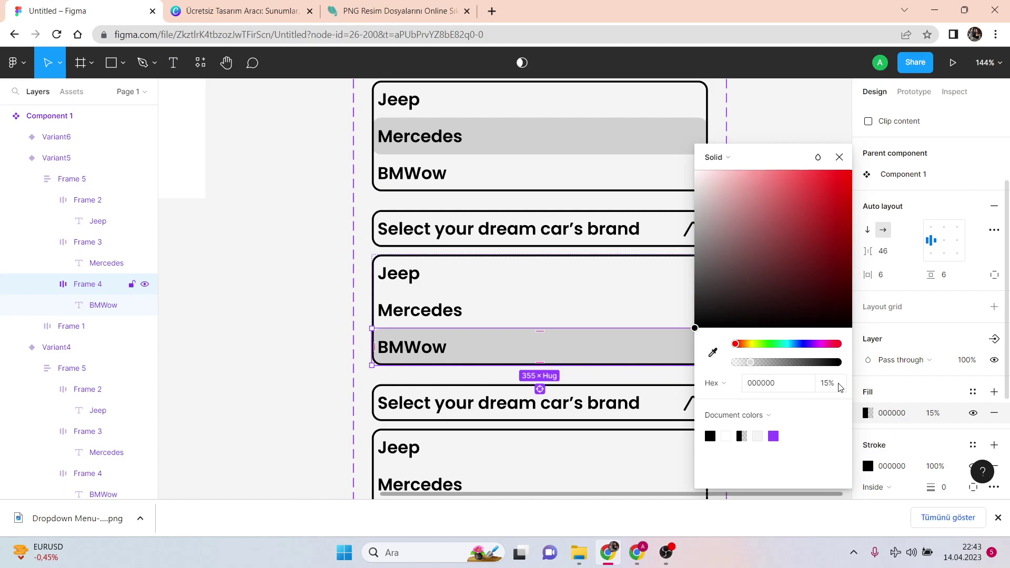
click(804, 124)
Replace the header text of the third variant, where the Jeep row is highlighted, with "Jeep"
scroll(767, 225, down, 3)
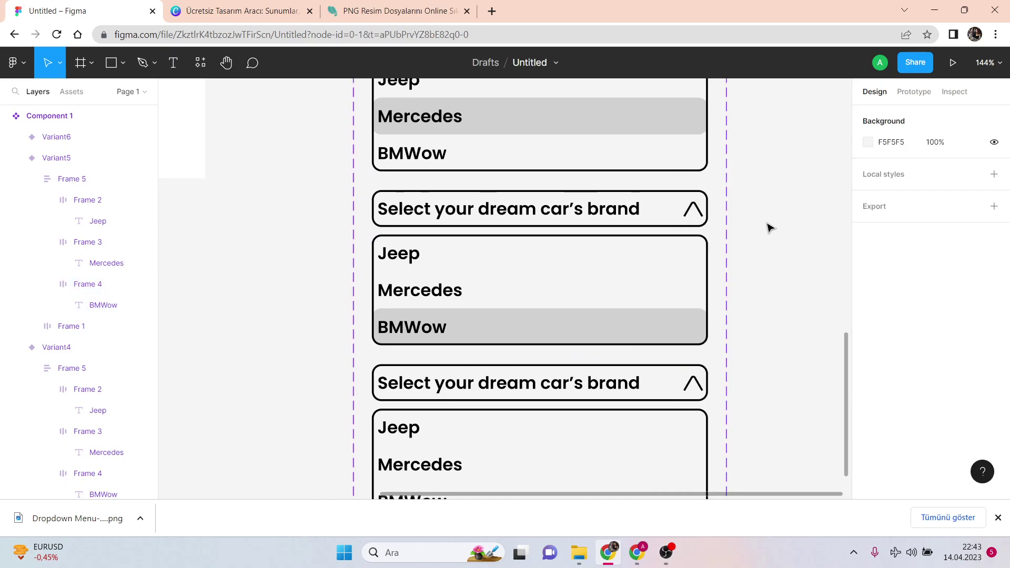
scroll(768, 227, up, 10)
scroll(757, 235, down, 2)
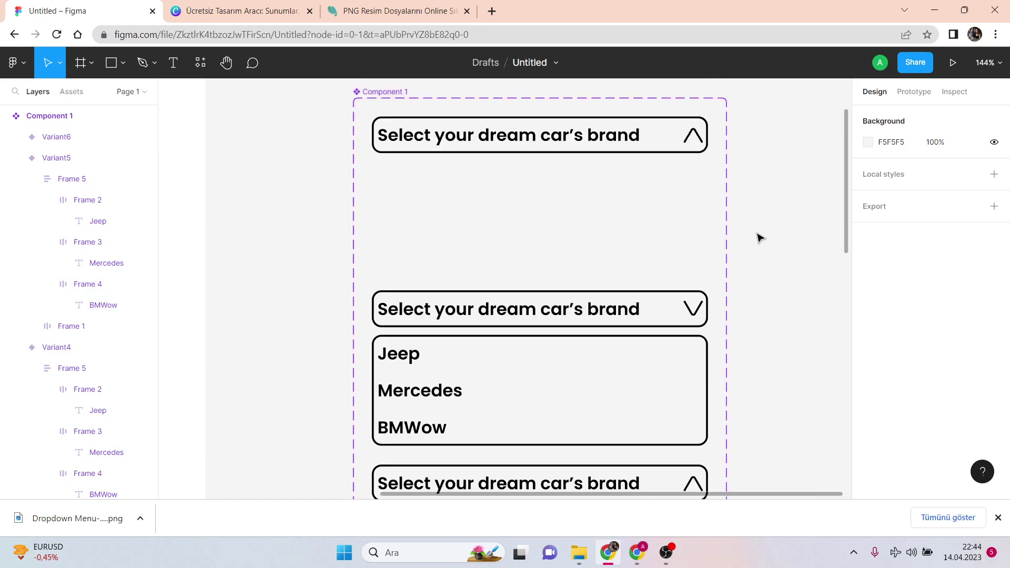
scroll(757, 234, down, 3)
scroll(487, 261, down, 3)
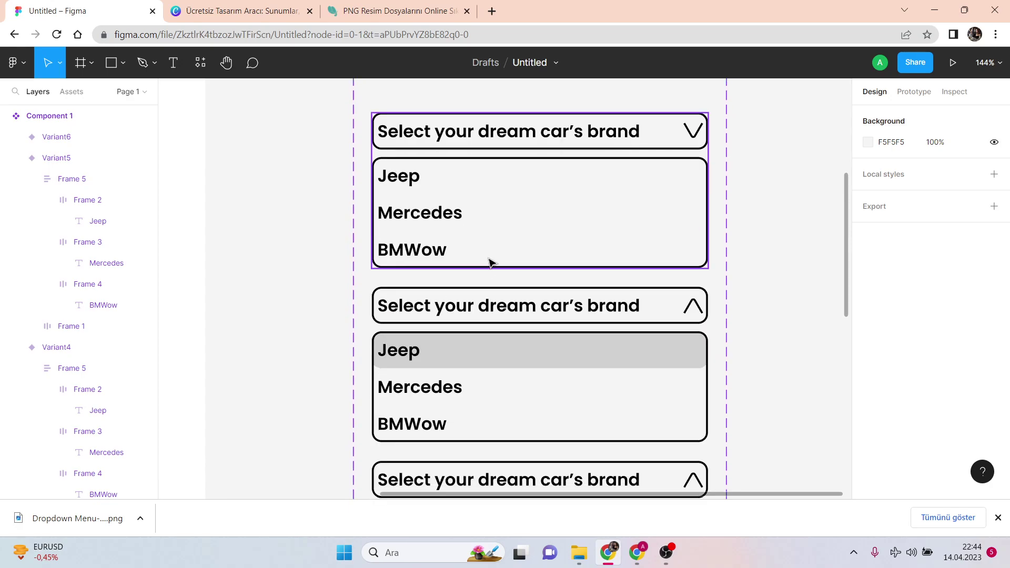
double_click(468, 284)
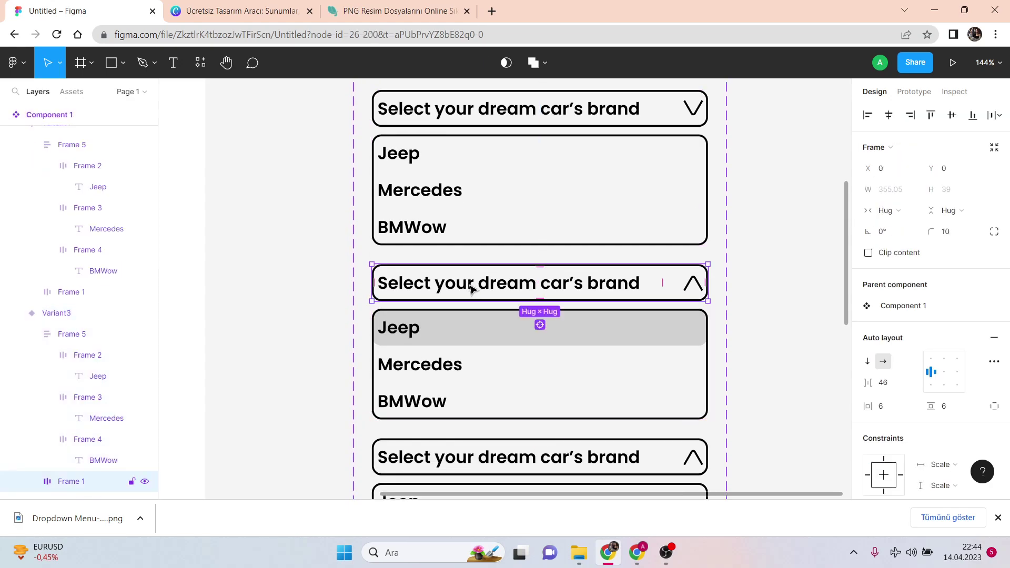
double_click(470, 287)
double_click(469, 286)
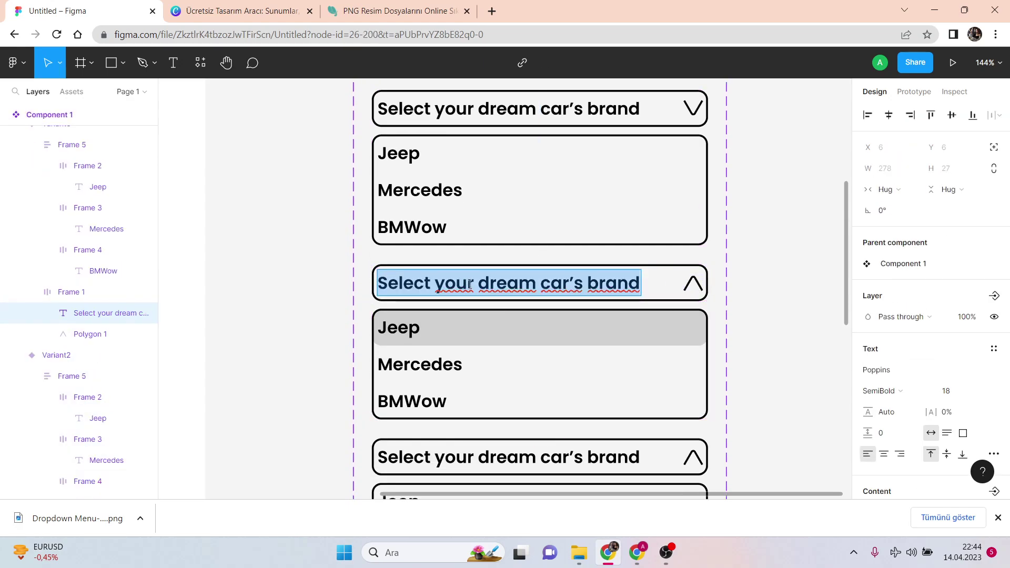
text(Jeep)
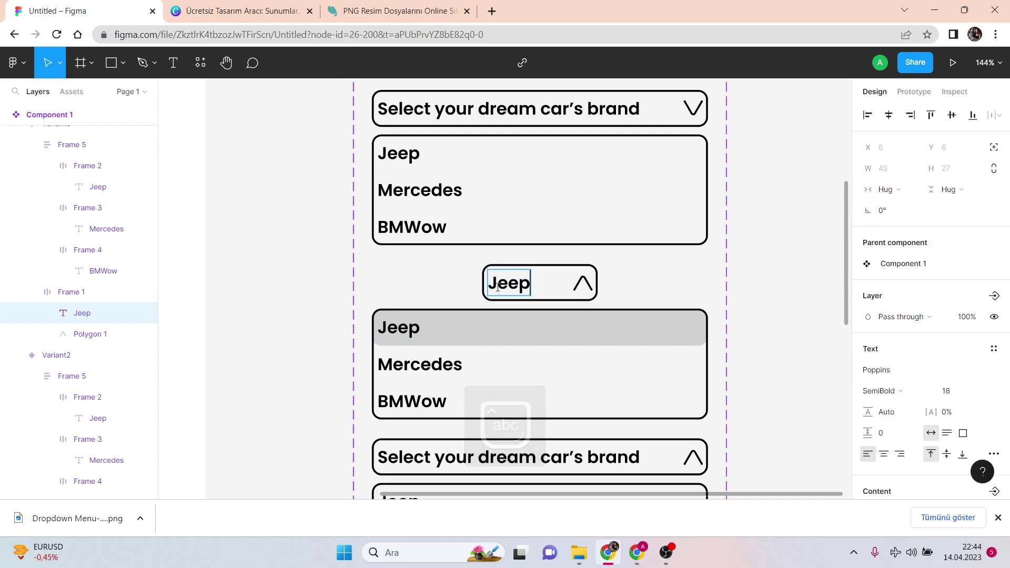
key(Escape)
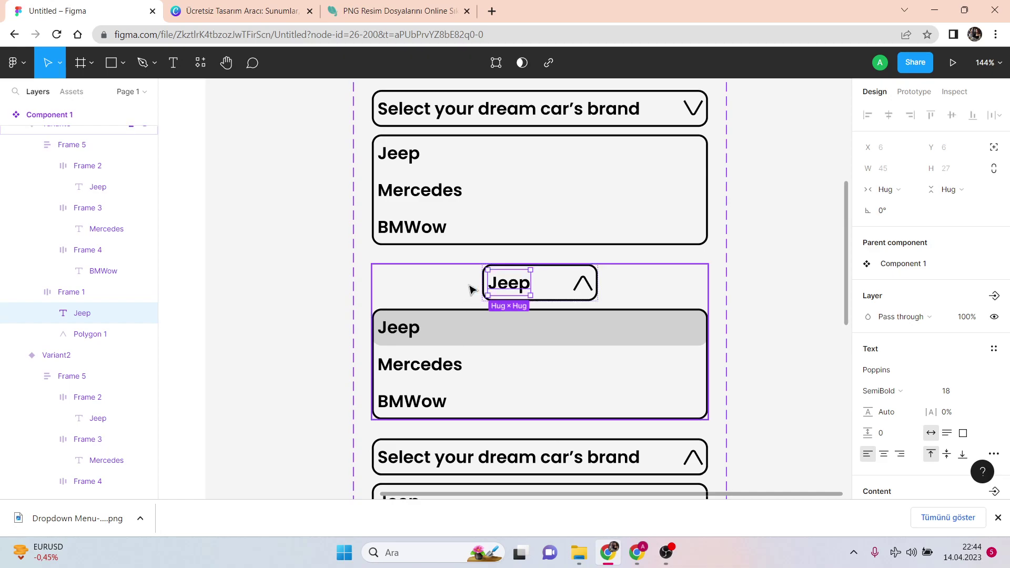
Stretch the third variant's header frame on both sides to 355 wide so it spans the option list
click(482, 288)
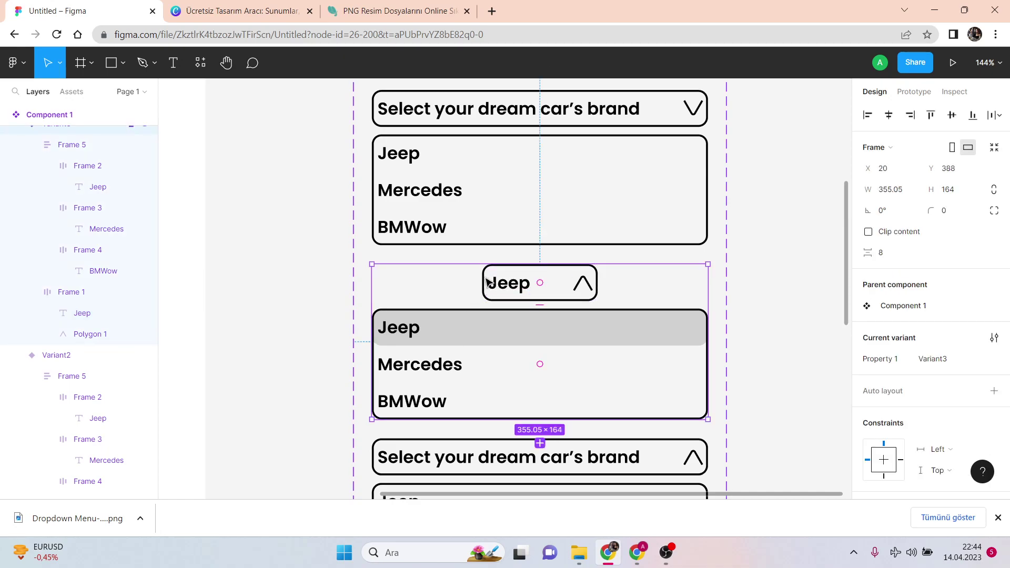
click(488, 279)
drag(482, 283, 373, 282)
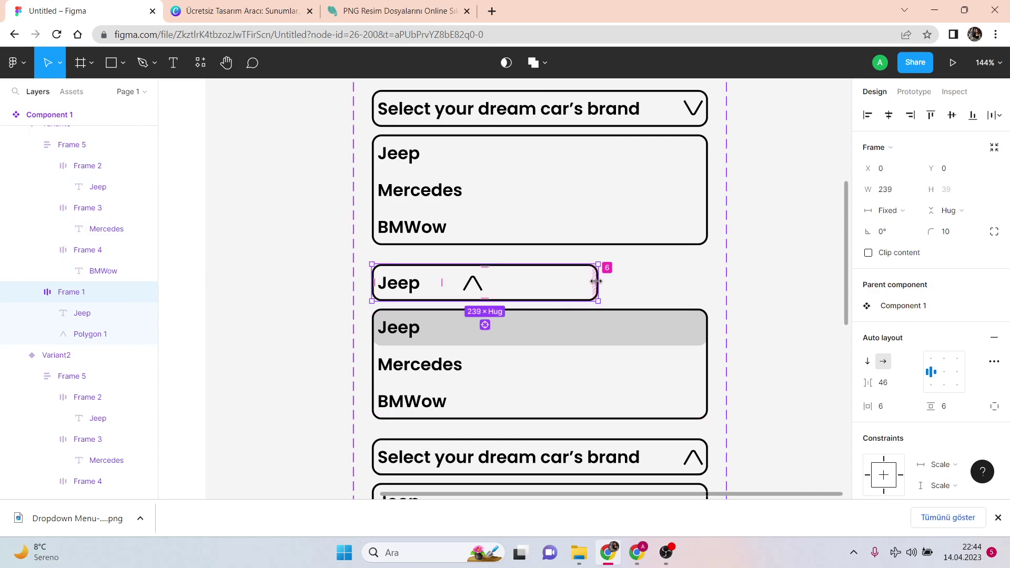
drag(598, 282, 710, 280)
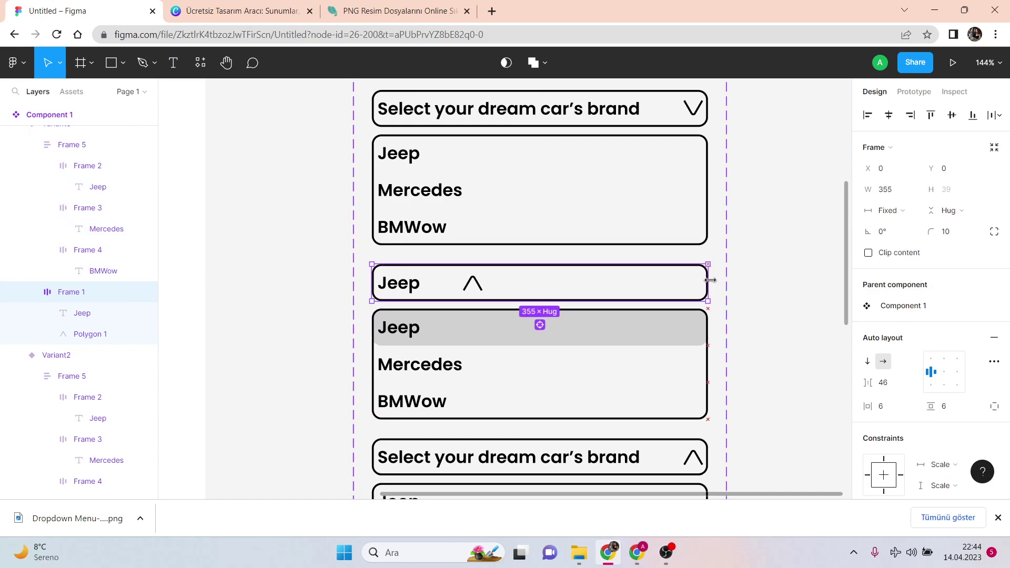
click(794, 312)
Widen the Jeep header's text box to 276 so the arrow sits at the frame's right end
click(394, 280)
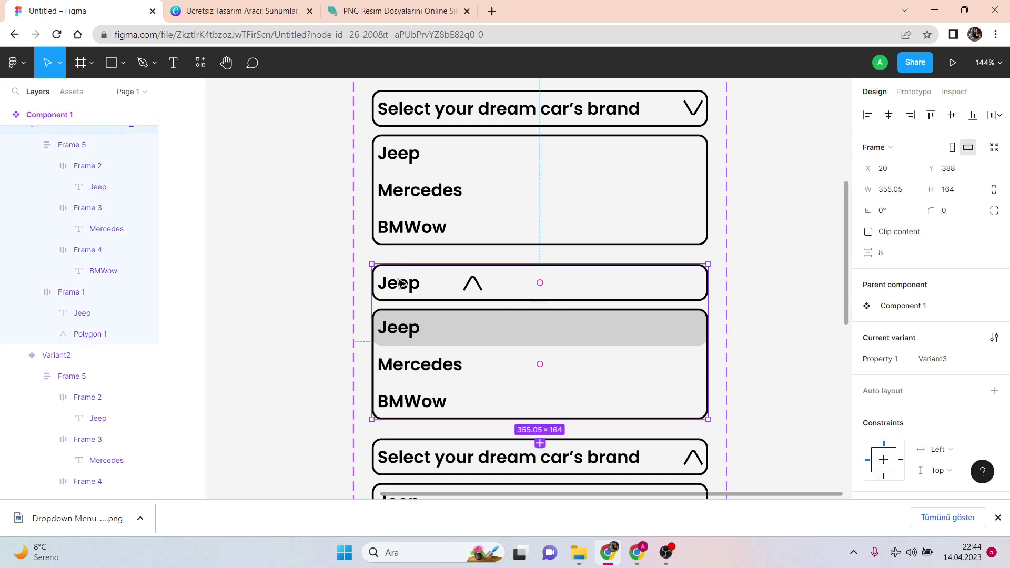
click(406, 286)
click(414, 286)
drag(455, 283, 639, 287)
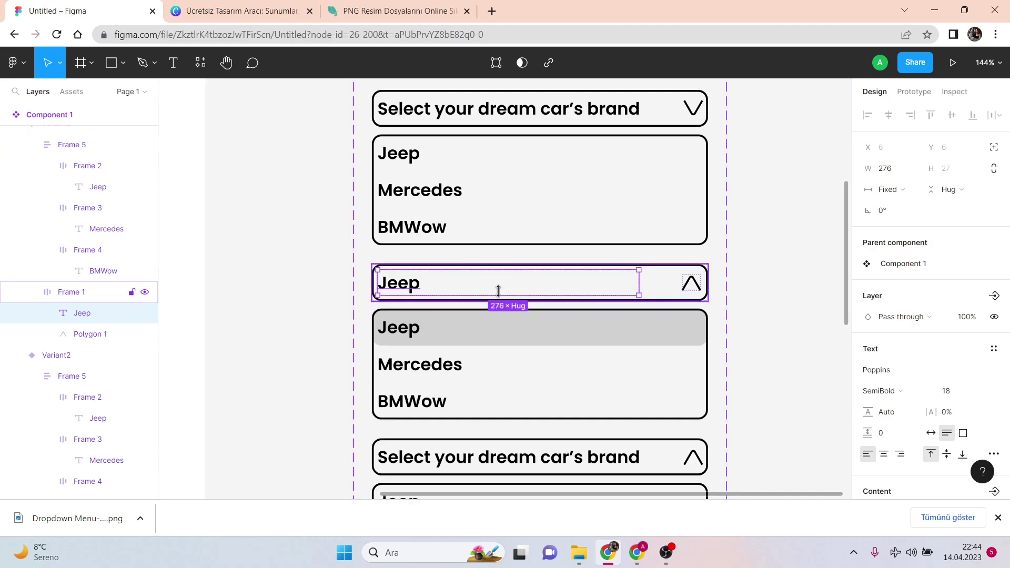
Recolour the Jeep header text of the third variant dark red
double_click(404, 289)
scroll(890, 311, down, 3)
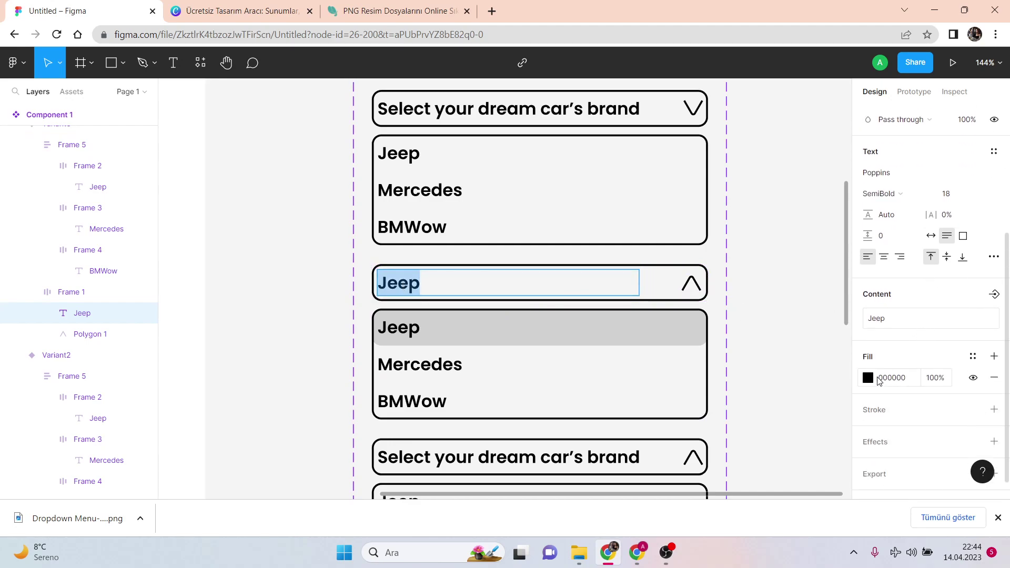
click(868, 378)
drag(841, 269, 831, 223)
click(779, 109)
Replace the header text of the fourth variant, where the Mercedes row is highlighted, with "Mercedes"
scroll(748, 219, down, 4)
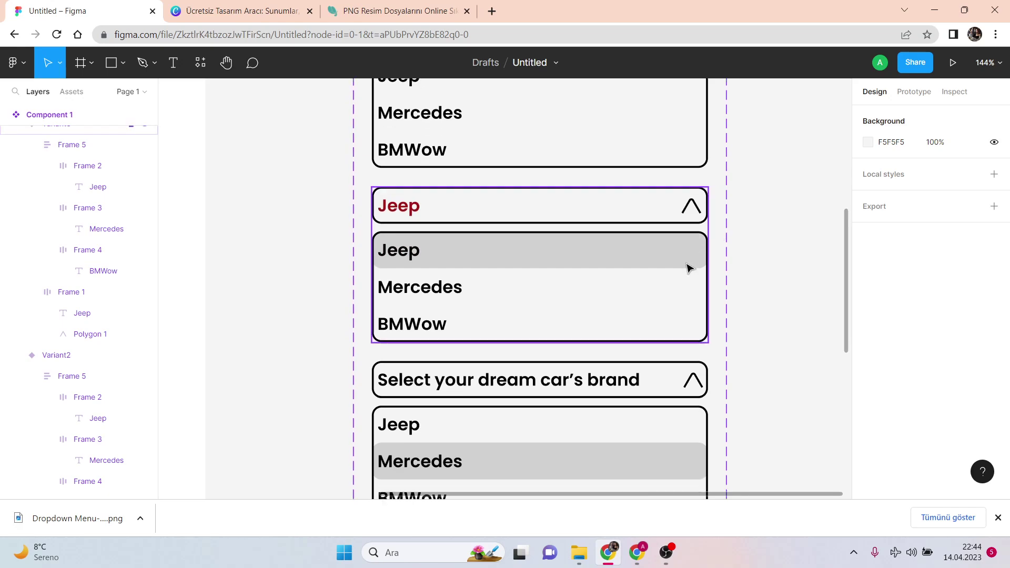
scroll(682, 265, down, 2)
double_click(505, 284)
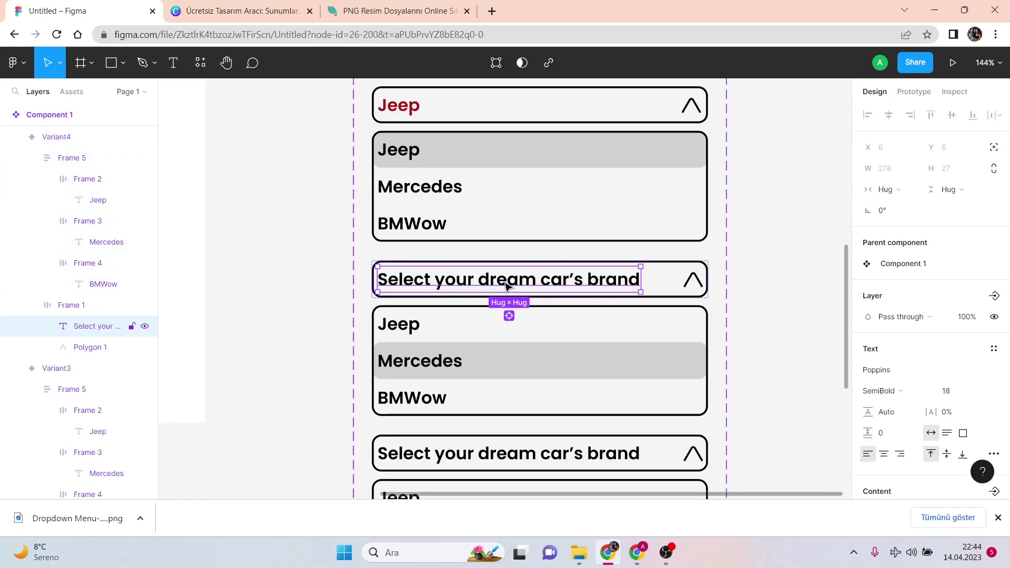
double_click(506, 284)
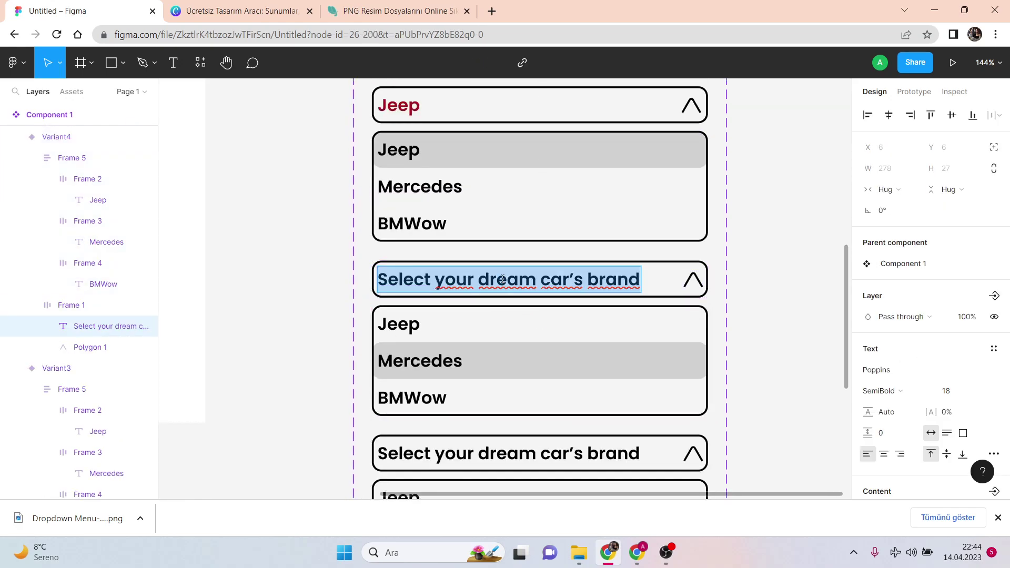
text(Mercedes)
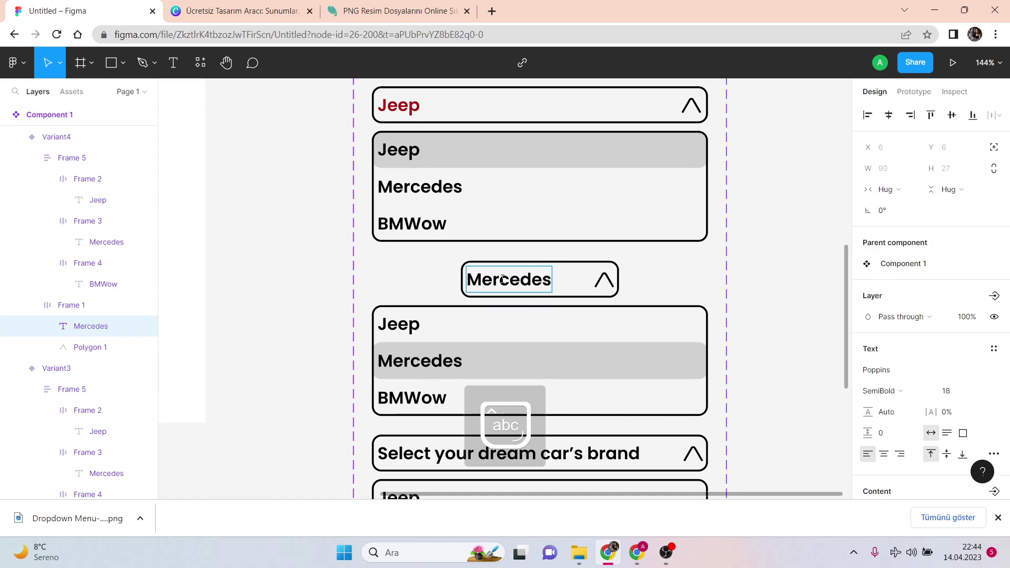
key(Escape)
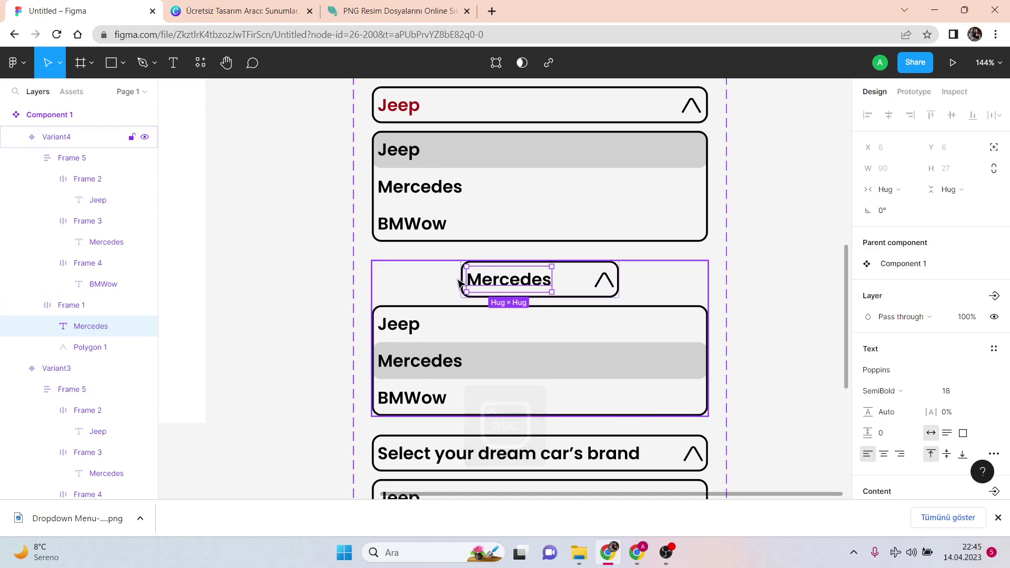
Stretch the fourth variant's header frame on both sides to 355 wide so it spans the option list
drag(462, 284, 385, 273)
click(385, 271)
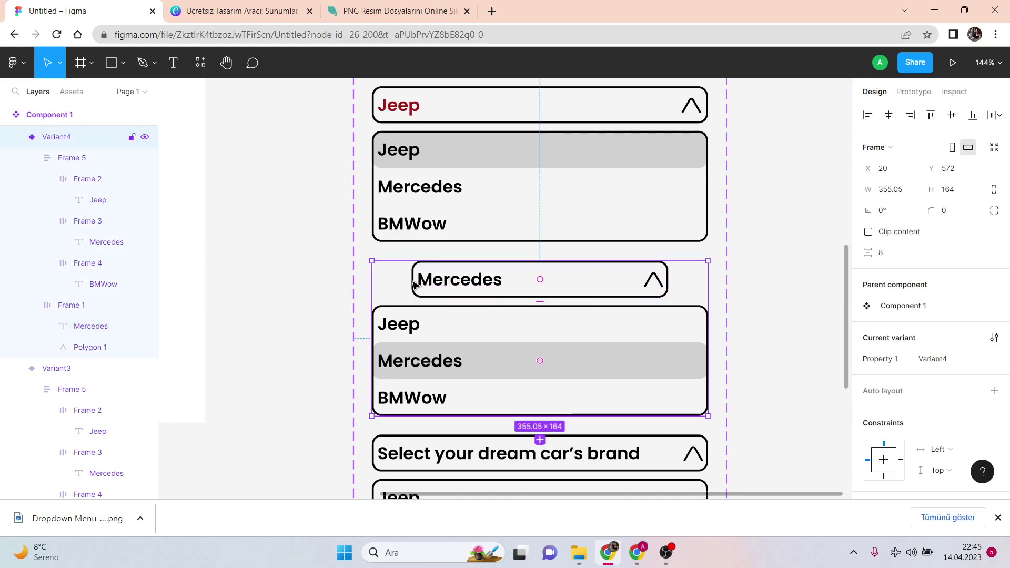
click(414, 282)
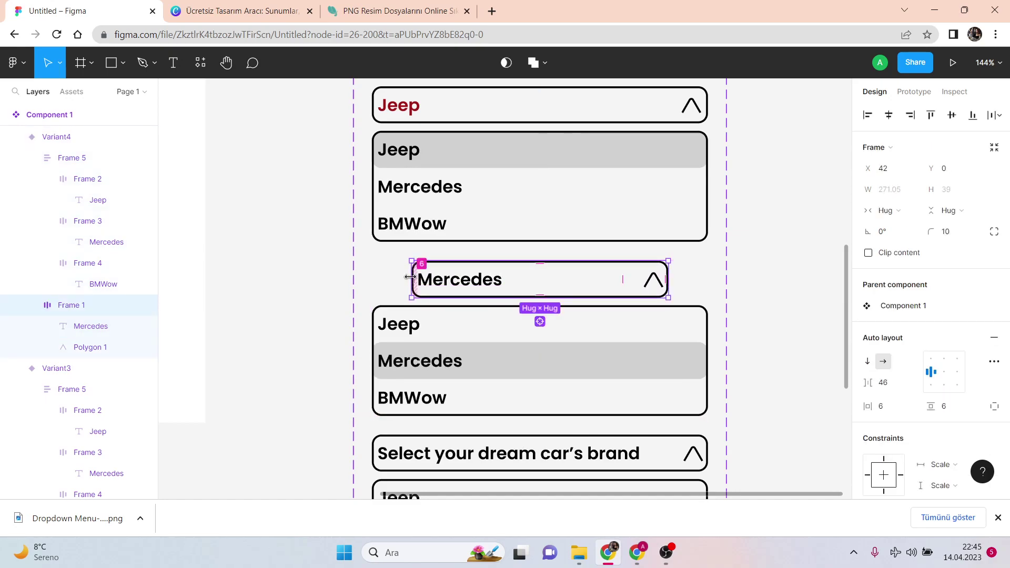
drag(411, 277, 370, 275)
drag(667, 277, 709, 273)
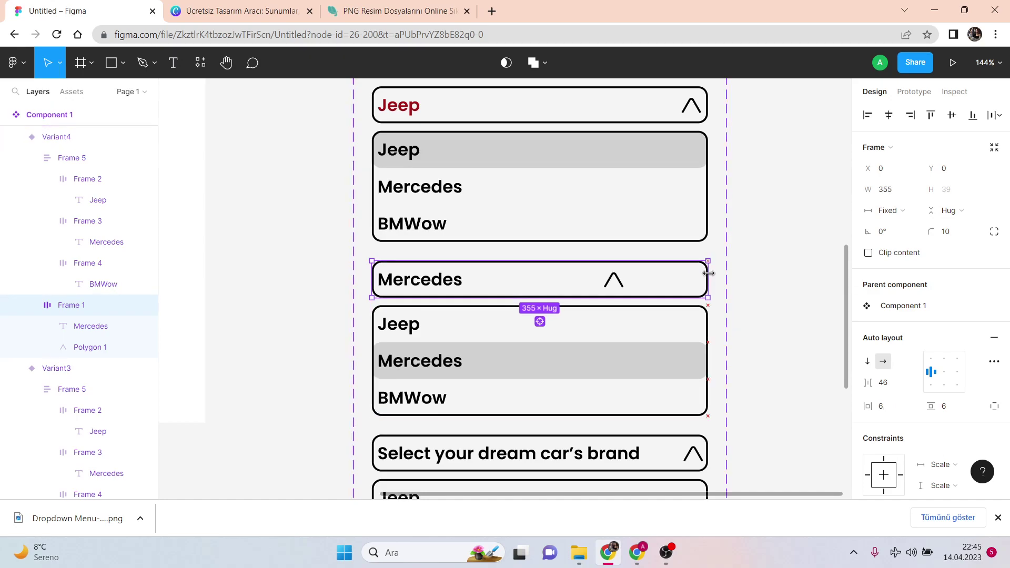
Widen the Mercedes header's text box to 276 so the arrow sits at the frame's right end
double_click(443, 278)
drag(562, 277, 639, 284)
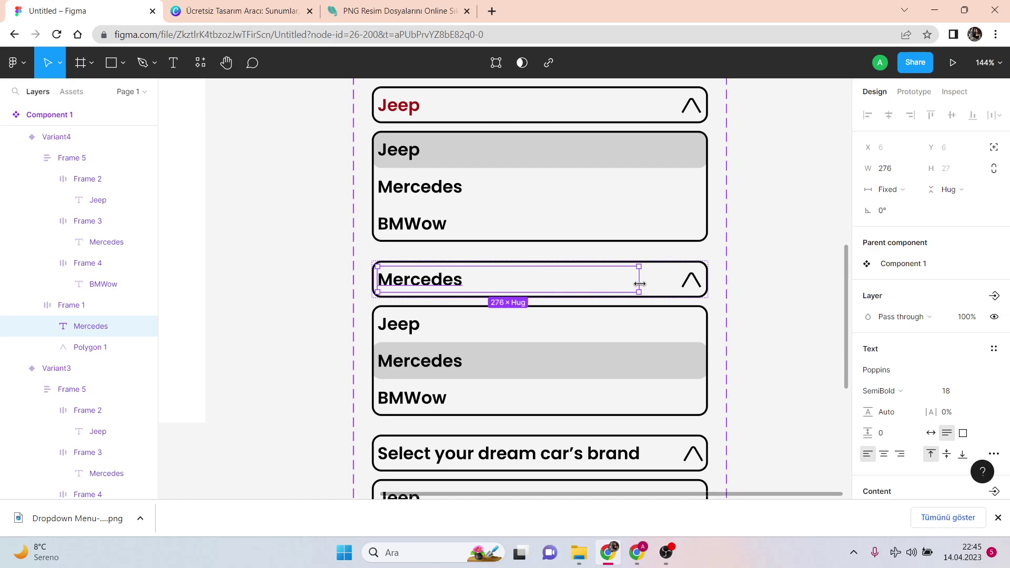
click(762, 277)
Recolour the Mercedes header text of the fourth variant dark red
scroll(391, 261, down, 1)
click(408, 259)
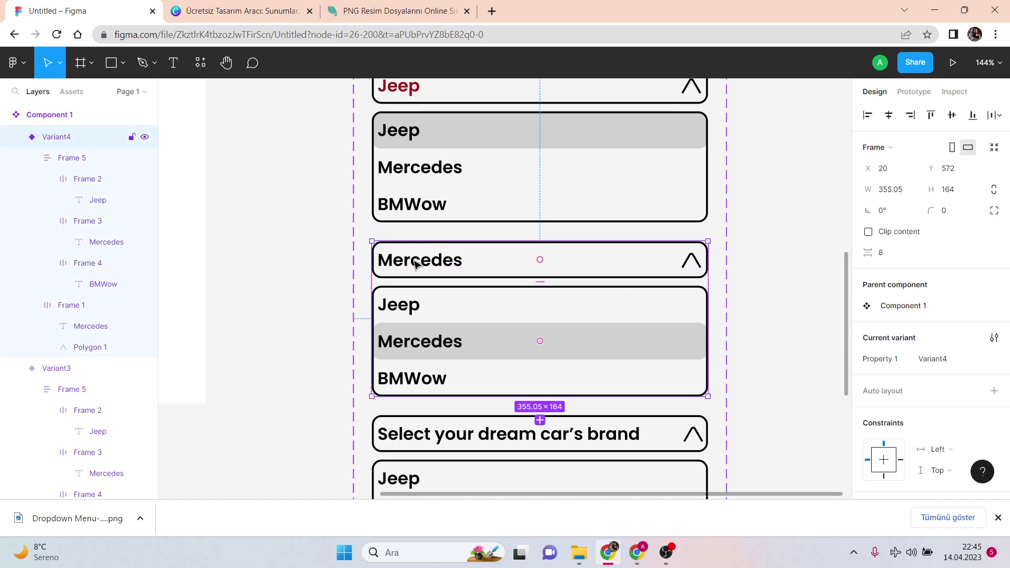
click(409, 259)
click(431, 264)
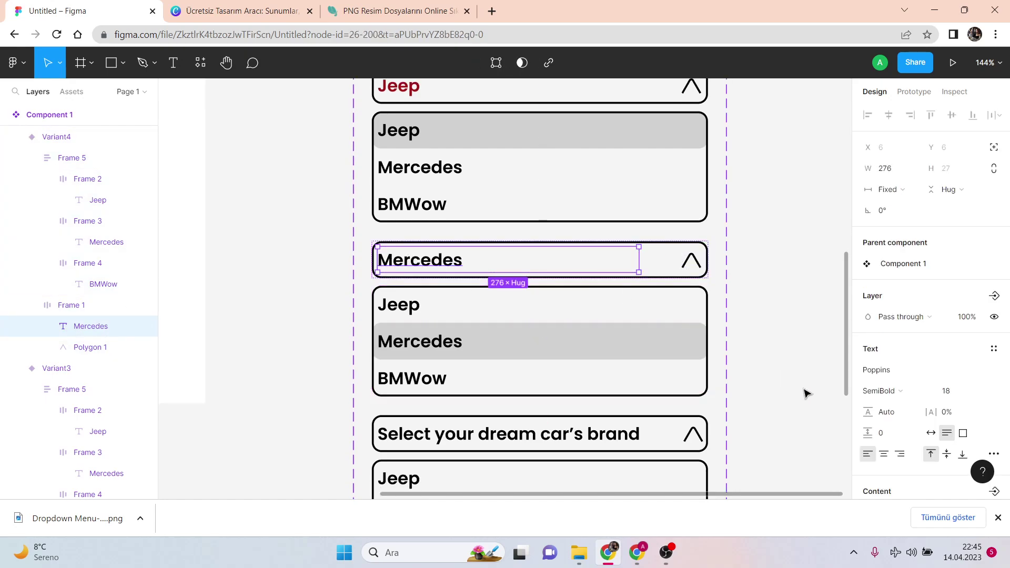
scroll(925, 368, down, 5)
click(868, 354)
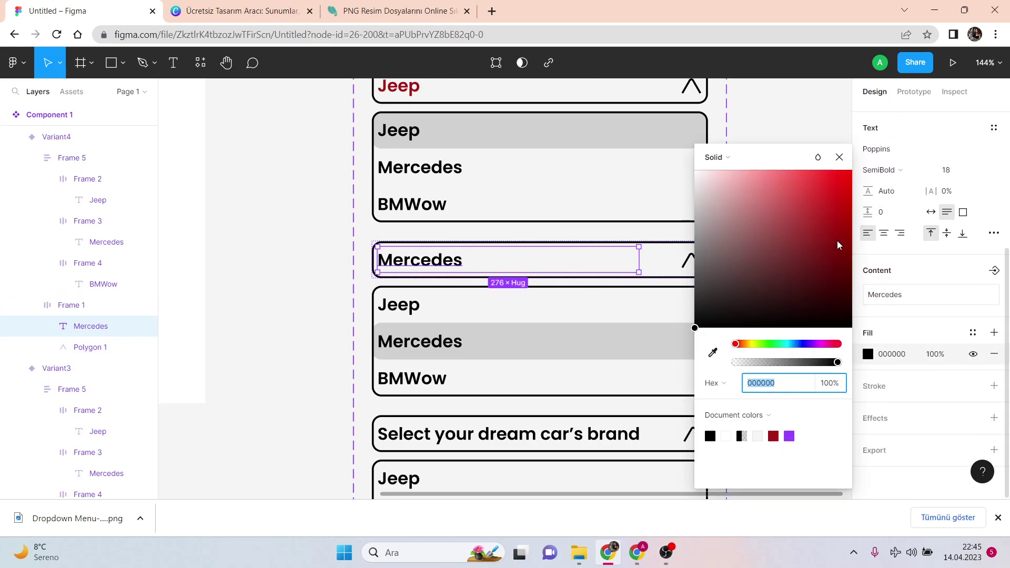
drag(839, 244, 823, 220)
click(786, 121)
Replace the header text of the fifth variant, where the BMWow row is highlighted, with "BMWow"
scroll(636, 269, down, 5)
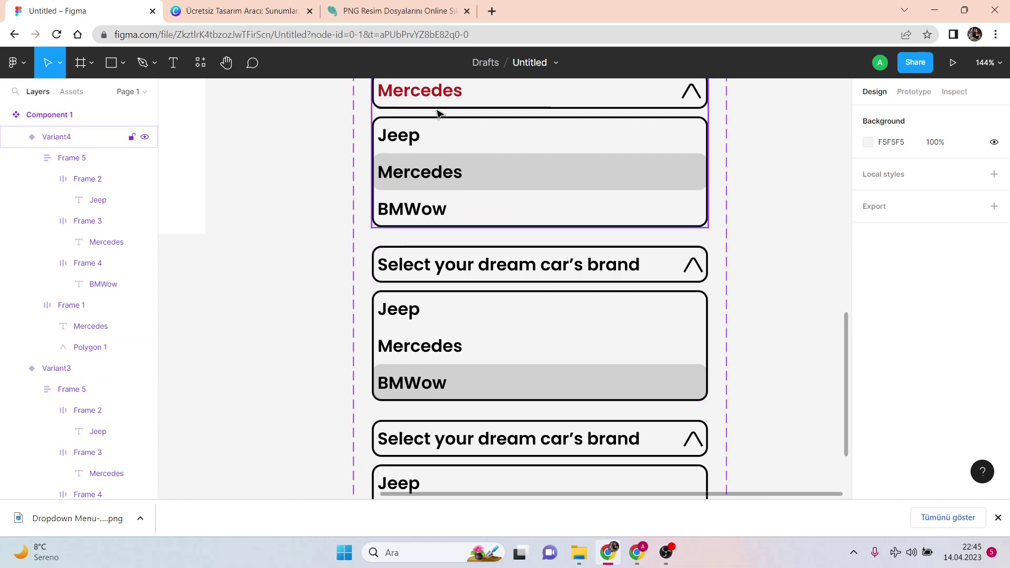
scroll(440, 112, down, 1)
scroll(442, 124, up, 3)
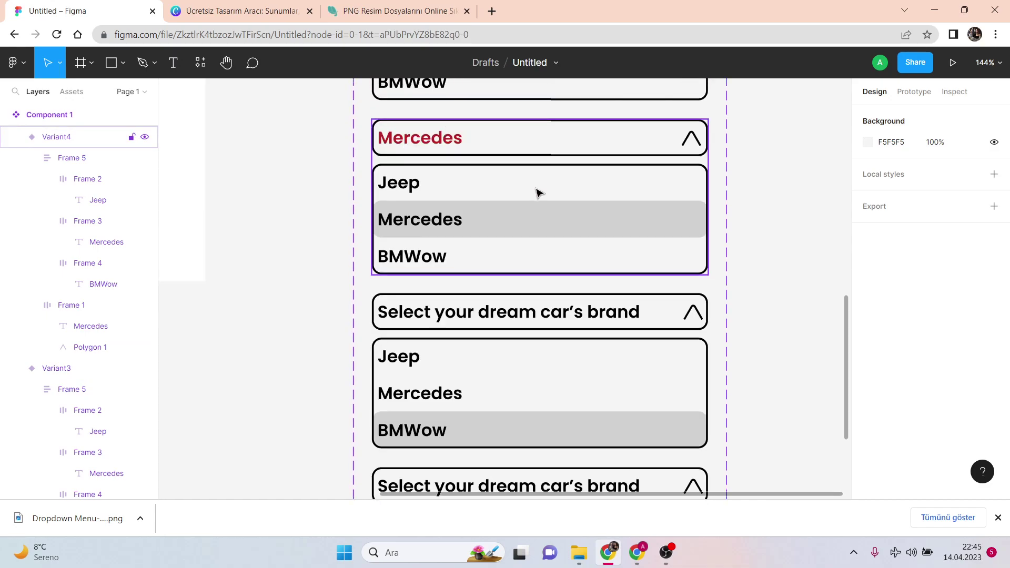
scroll(473, 258, down, 1)
scroll(471, 266, up, 1)
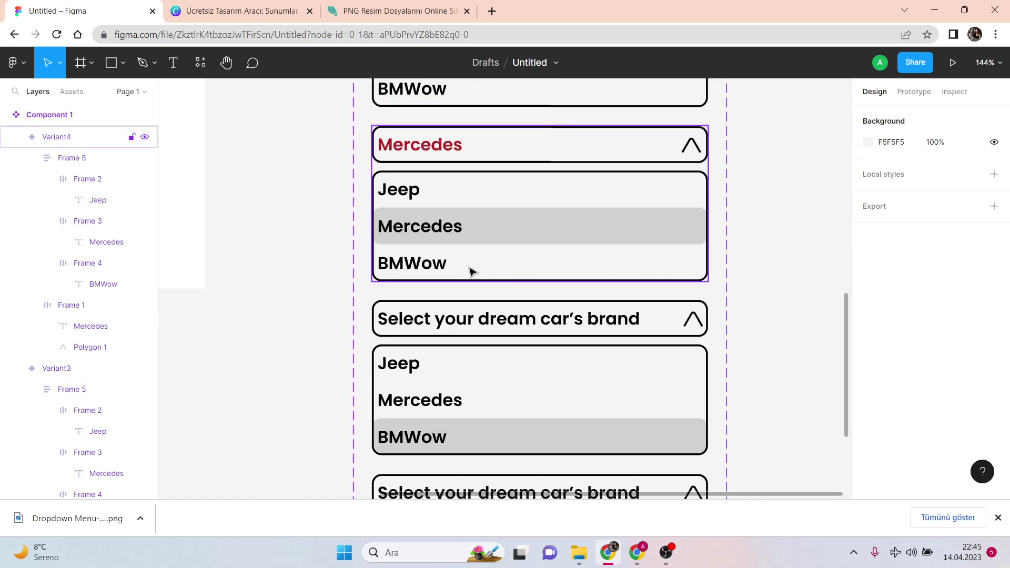
scroll(478, 189, down, 3)
scroll(541, 268, up, 2)
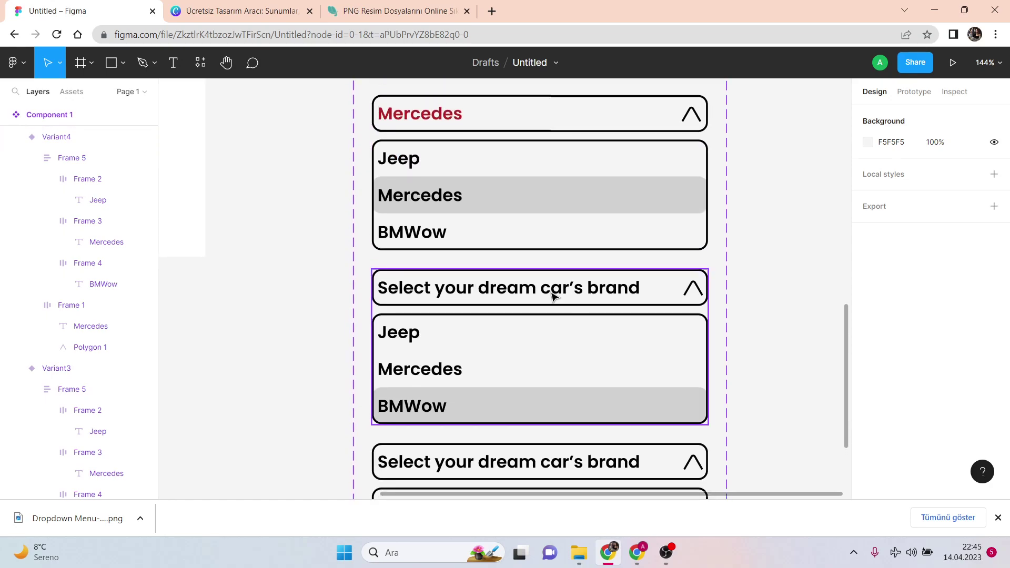
scroll(439, 162, up, 2)
scroll(479, 297, down, 2)
click(467, 291)
double_click(467, 291)
key(Return)
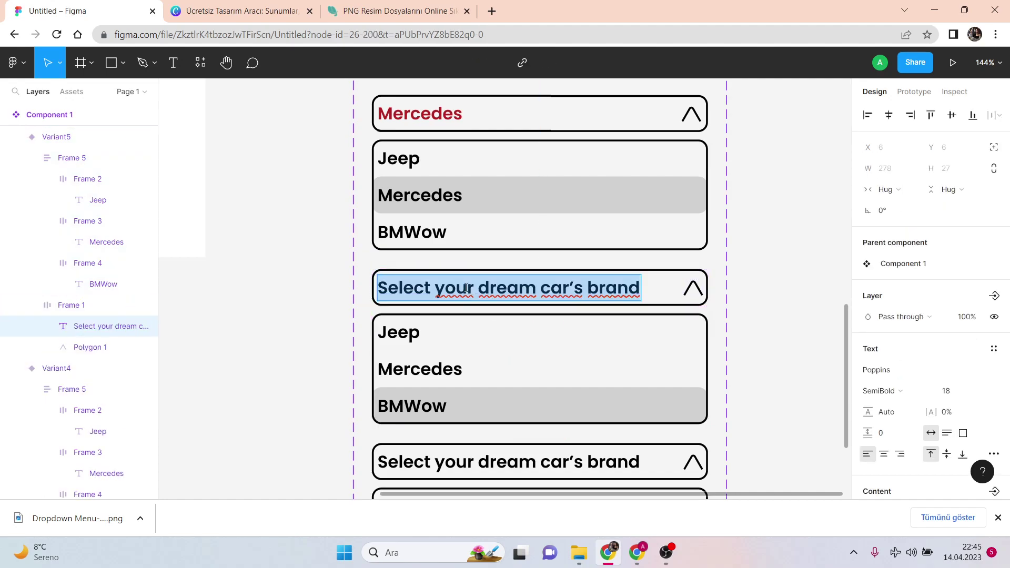
text(BM)
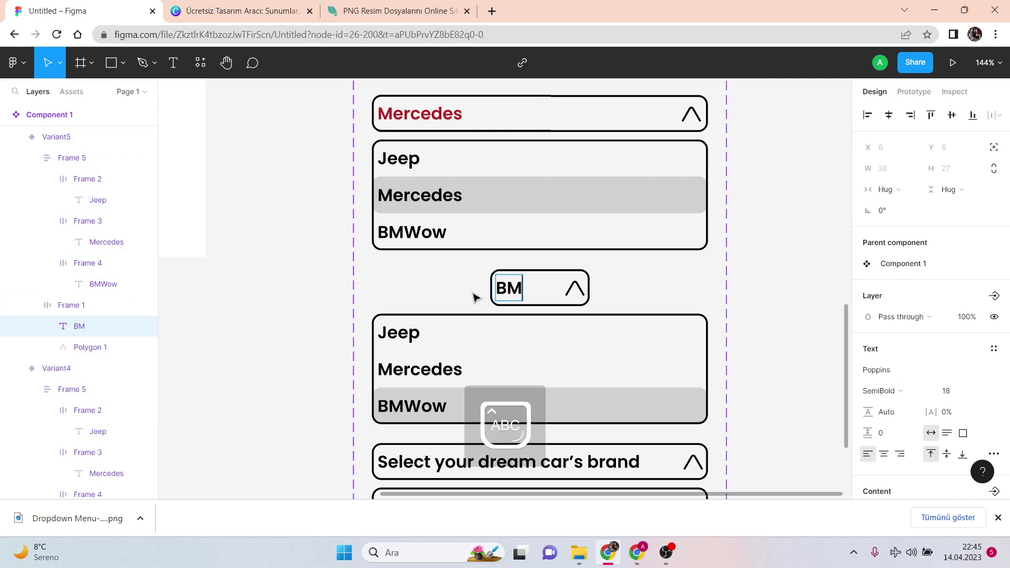
text(Wow)
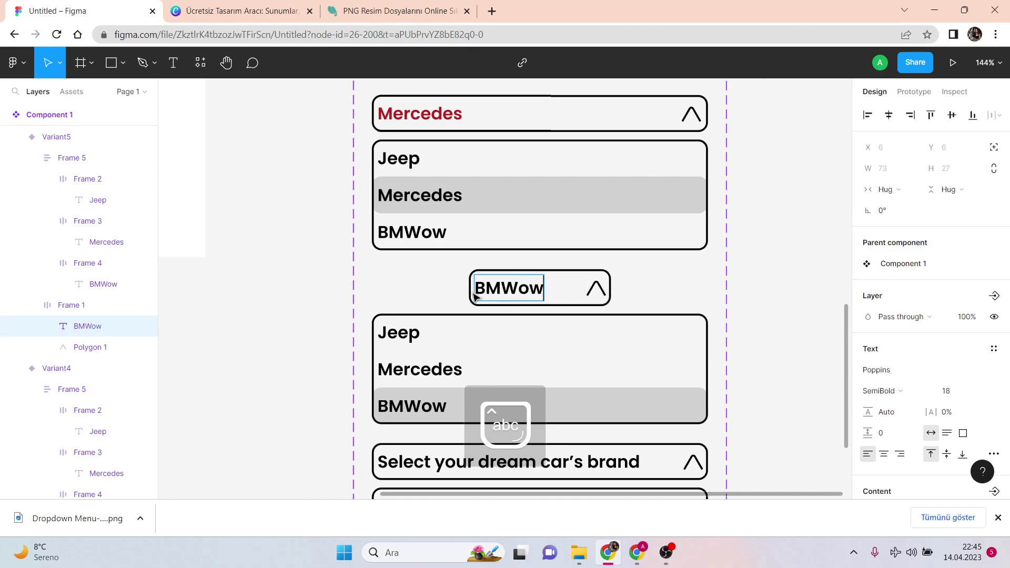
key(Escape)
Stretch the fifth variant's BMWow header frame on both sides to 355 wide so it spans the option list
key(Escape)
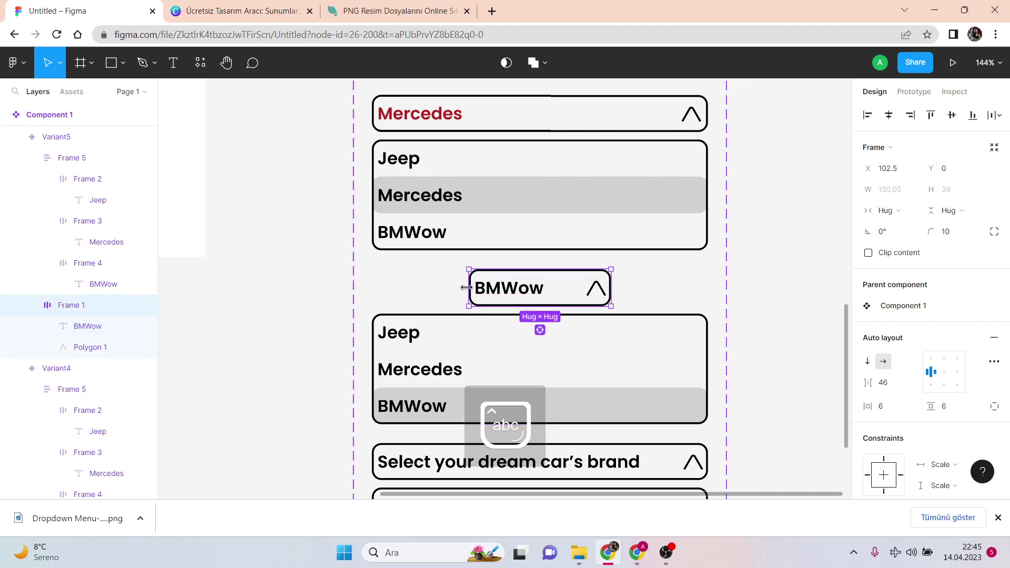
drag(464, 286, 378, 287)
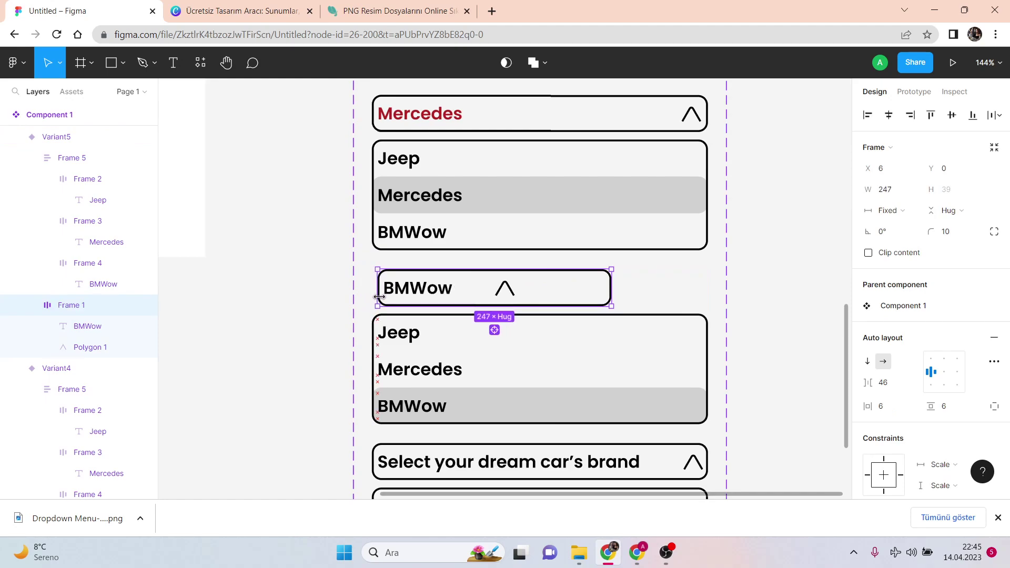
drag(610, 289, 708, 295)
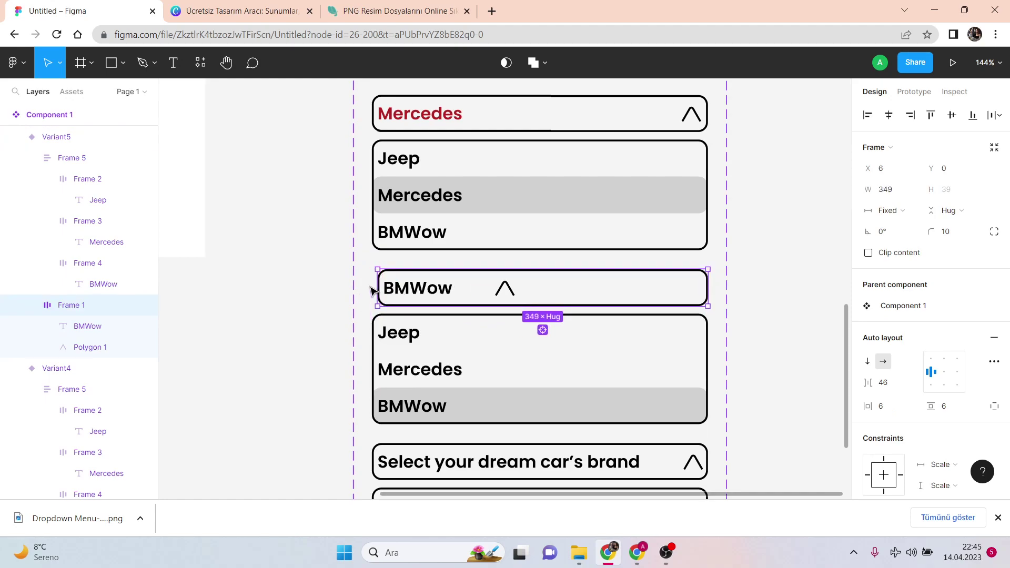
drag(374, 288, 369, 287)
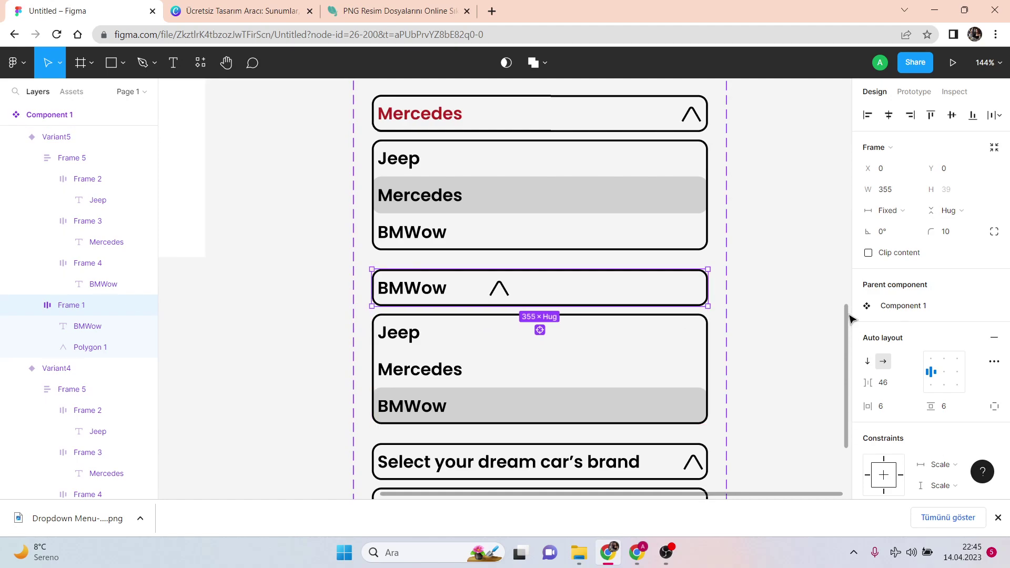
Widen the fifth variant's BMWow header text box to 276 so the arrow sits at the frame's right end
double_click(438, 291)
drag(444, 289, 639, 296)
click(757, 308)
key(ctrl+z)
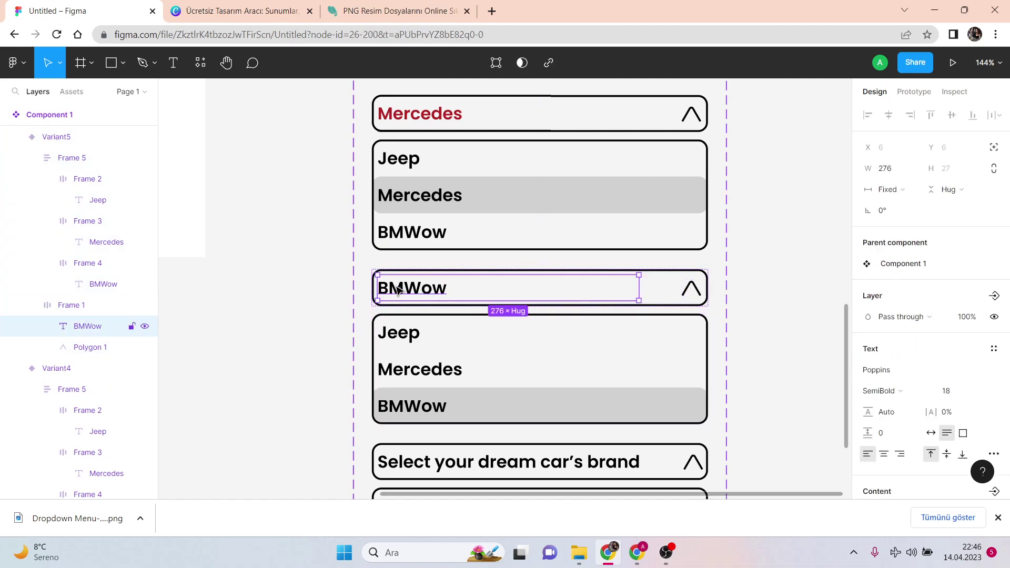
Recolour the BMWow header text of the fifth variant dark red
key(Return)
scroll(905, 366, down, 5)
click(868, 355)
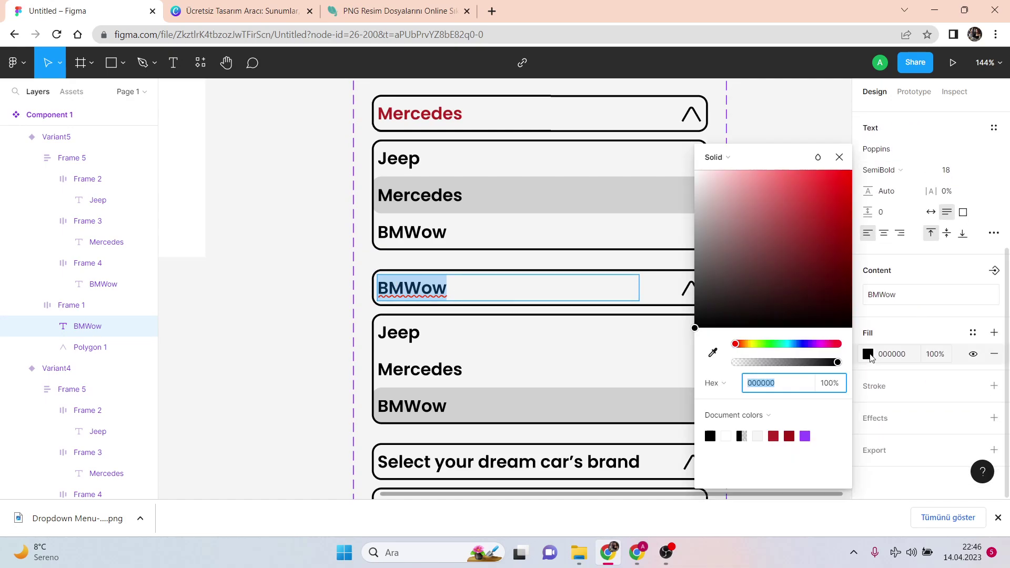
drag(820, 230, 823, 232)
click(773, 131)
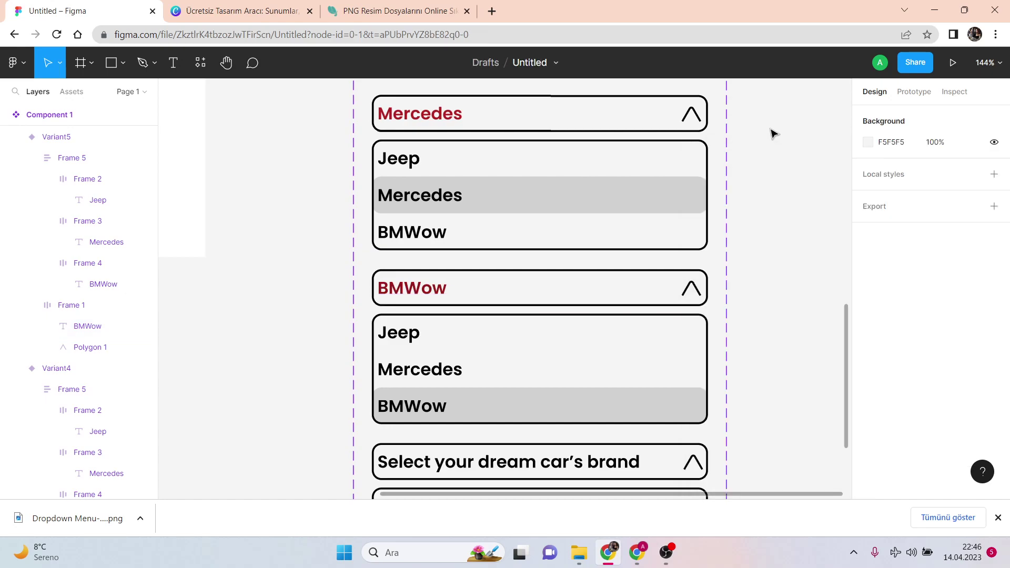
Delete the option list from the sixth variant, keeping only its header
scroll(708, 214, down, 3)
scroll(691, 259, down, 2)
click(462, 383)
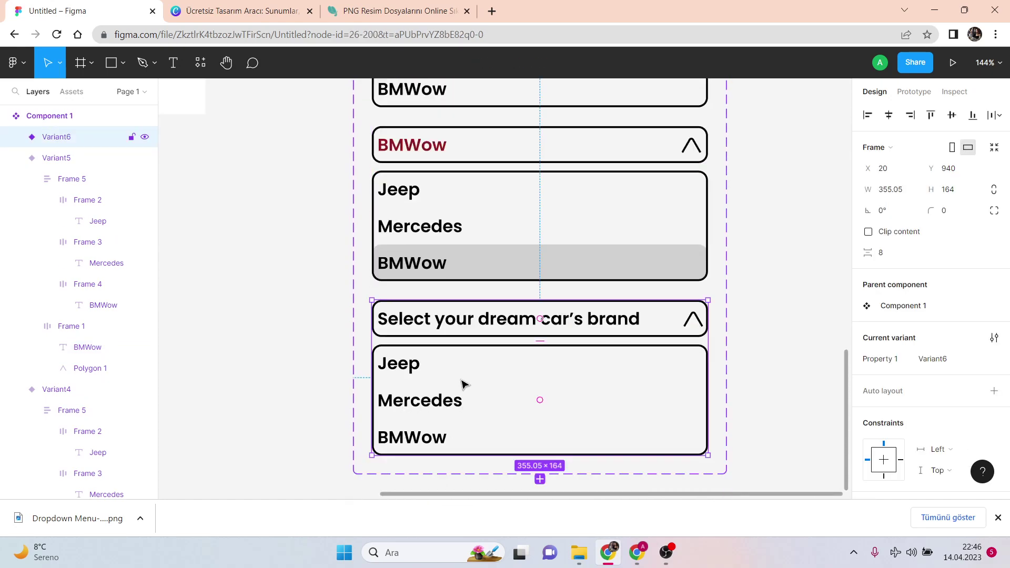
click(463, 384)
key(Delete)
Replace the sixth variant's header text with "BMWow"
click(440, 319)
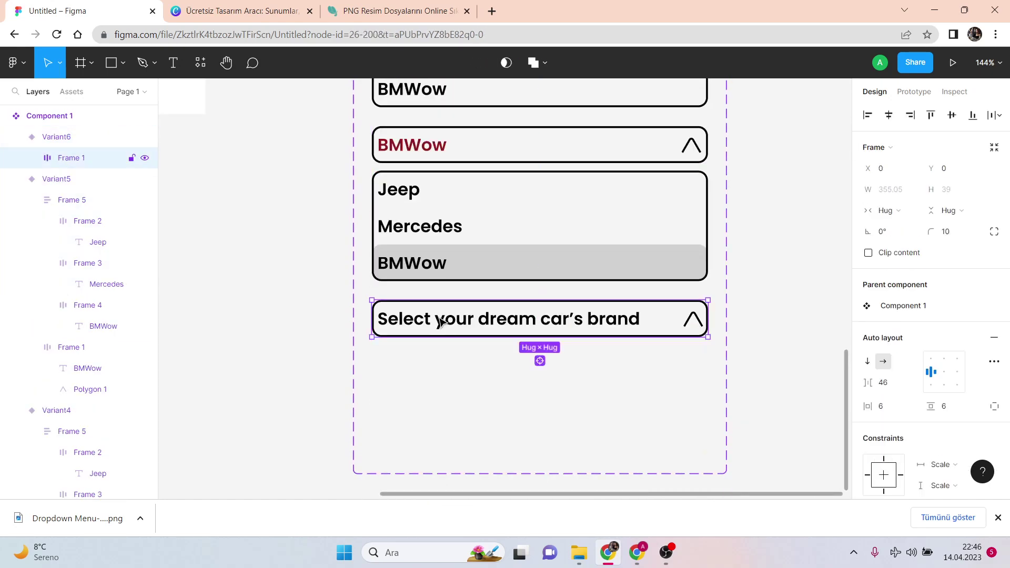
double_click(440, 319)
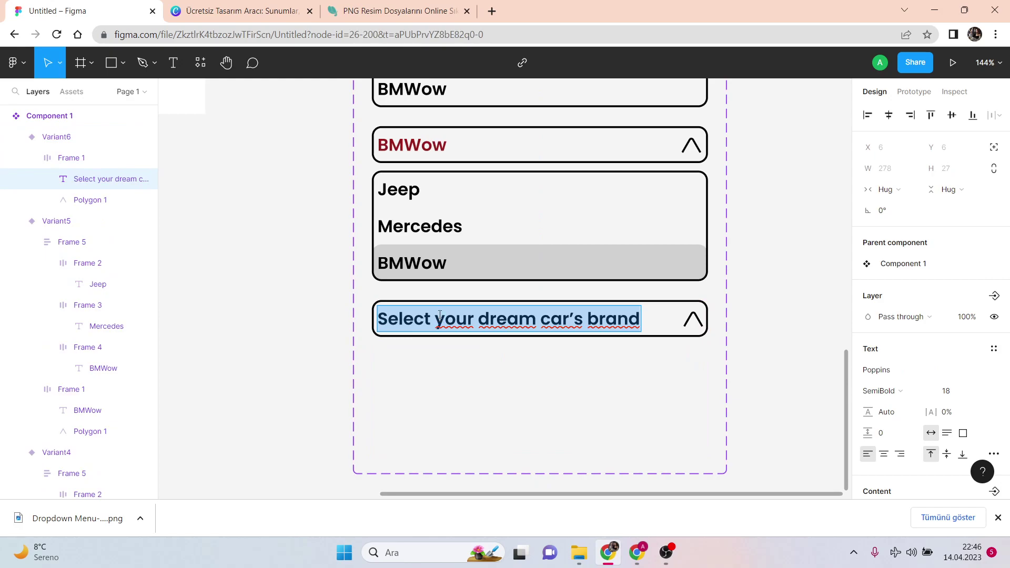
text(BM)
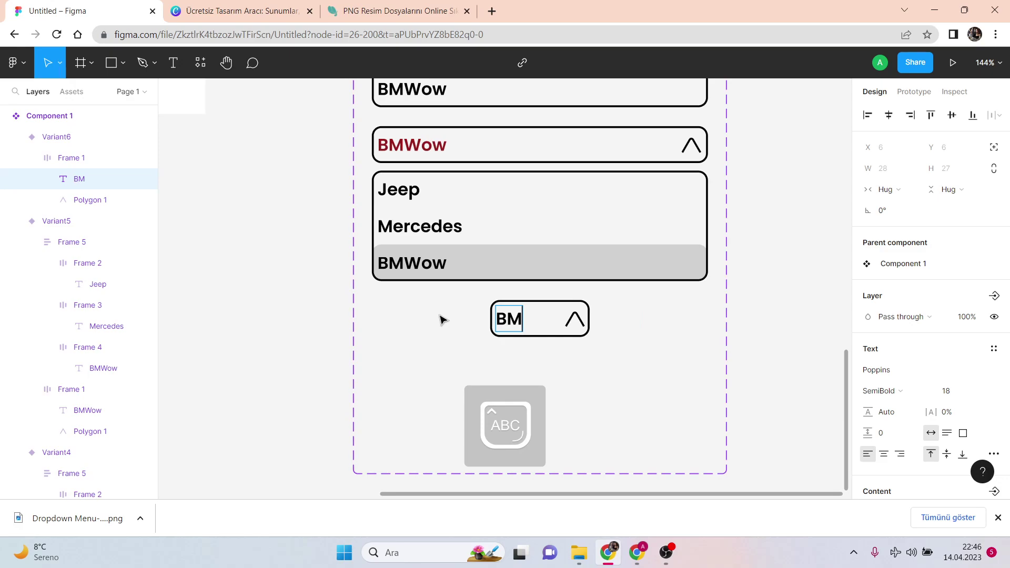
text(Wow)
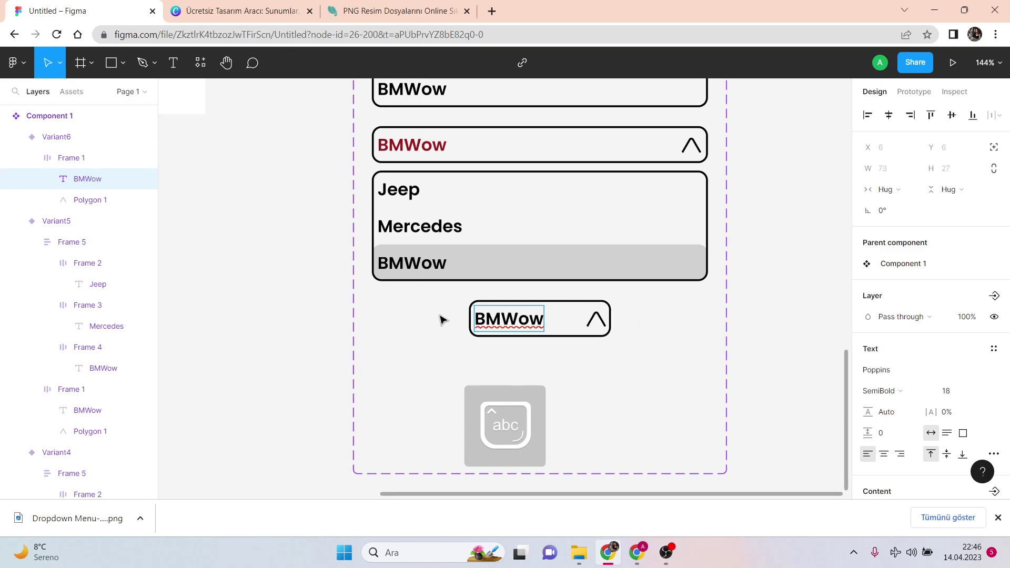
key(Escape)
key(Escape)
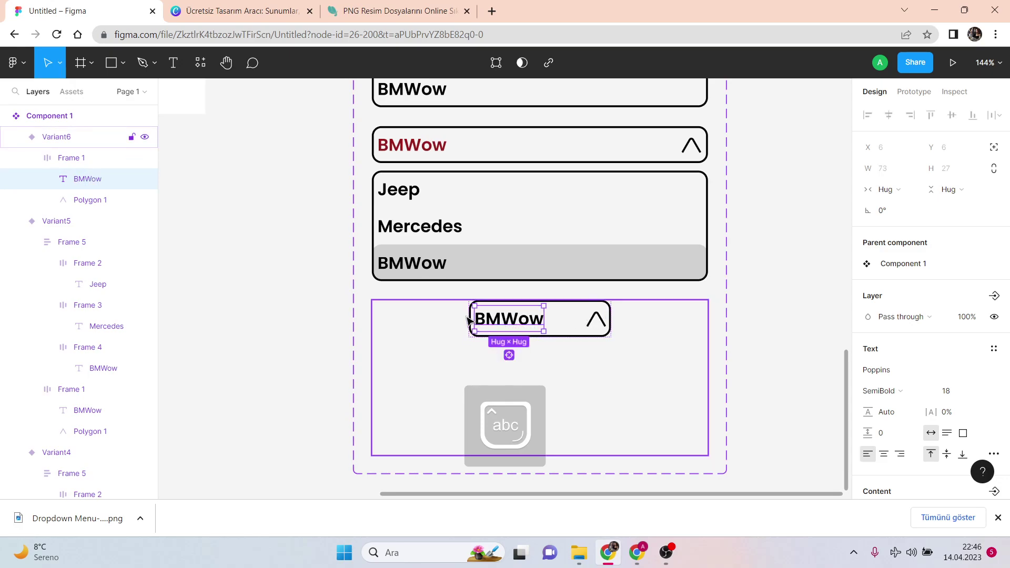
drag(466, 316, 388, 302)
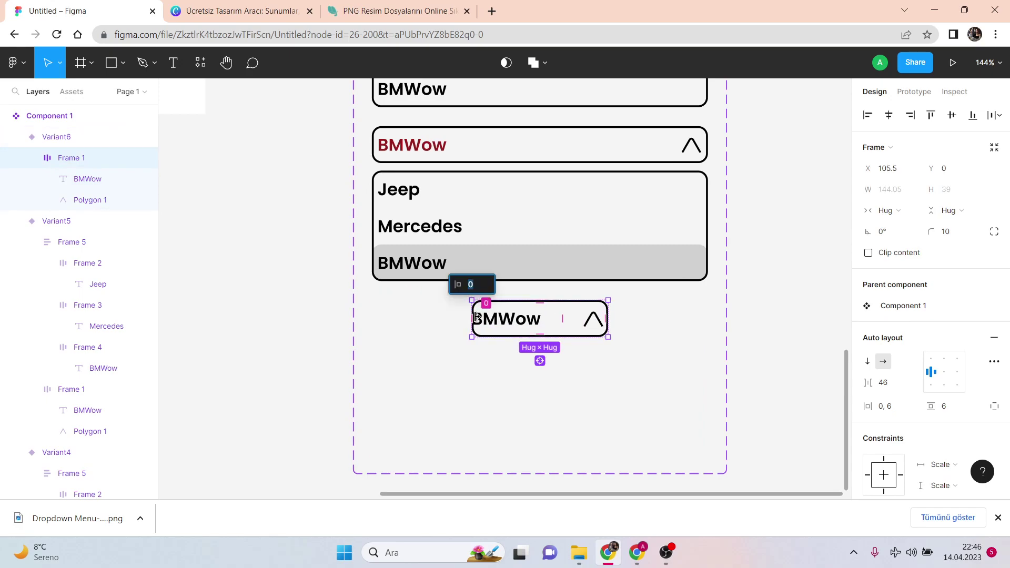
drag(468, 312, 390, 316)
key(ctrl+z)
key(ctrl+z)
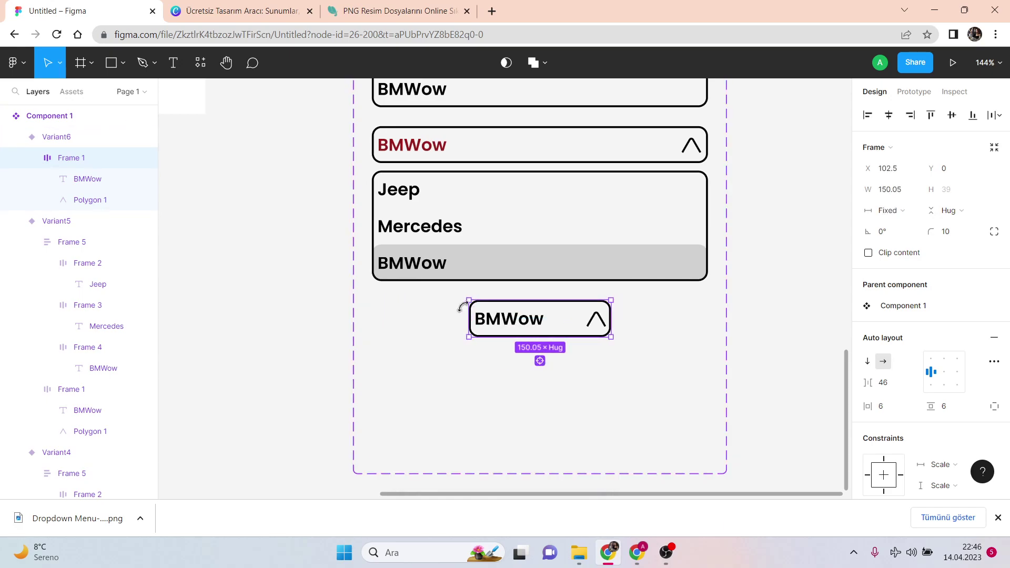
Stretch the sixth variant's header frame to 355 wide and widen its BMWow text box until the arrow reaches the right end
drag(466, 318, 374, 314)
drag(616, 323, 705, 321)
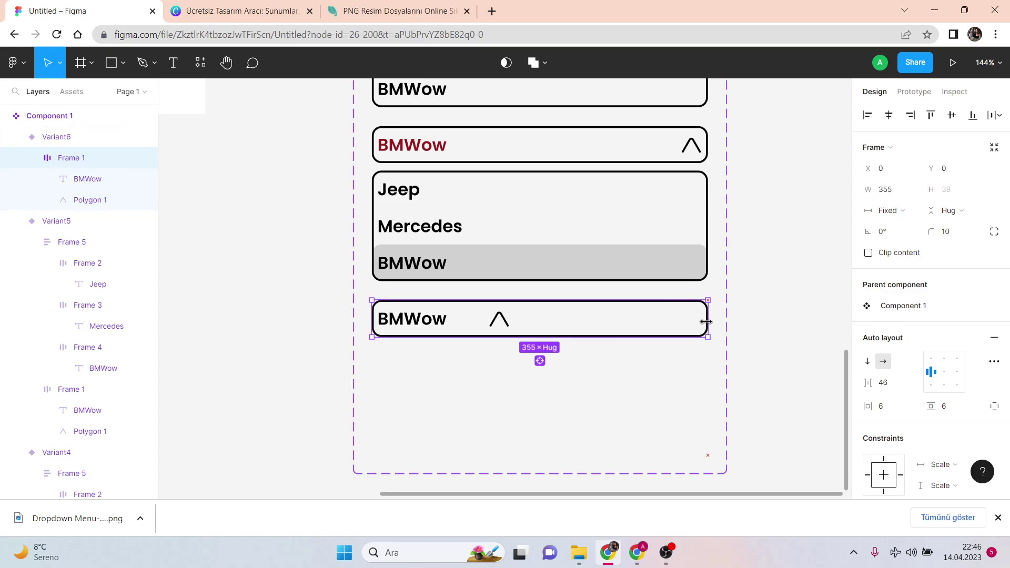
click(445, 318)
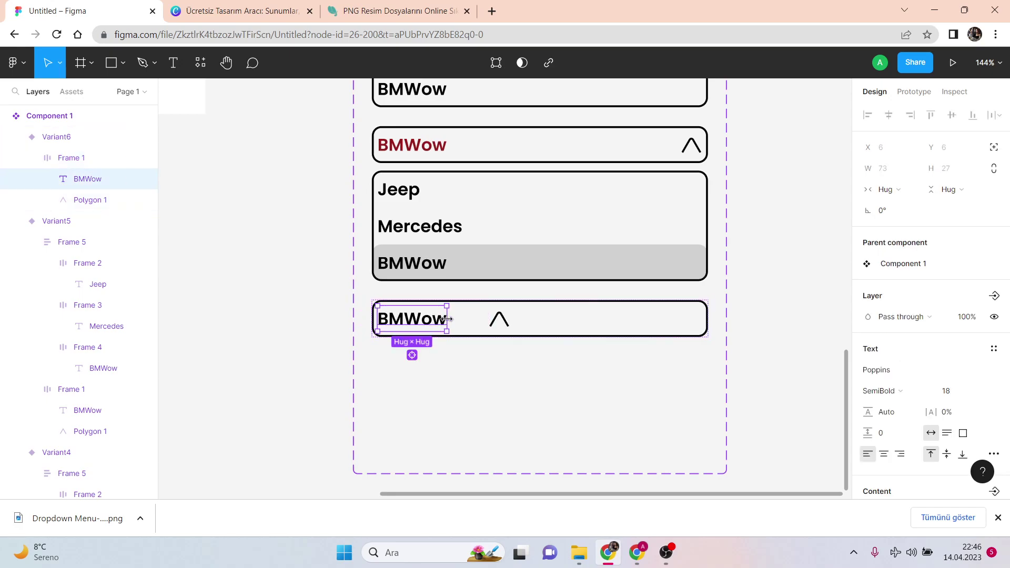
drag(448, 316, 638, 325)
click(760, 310)
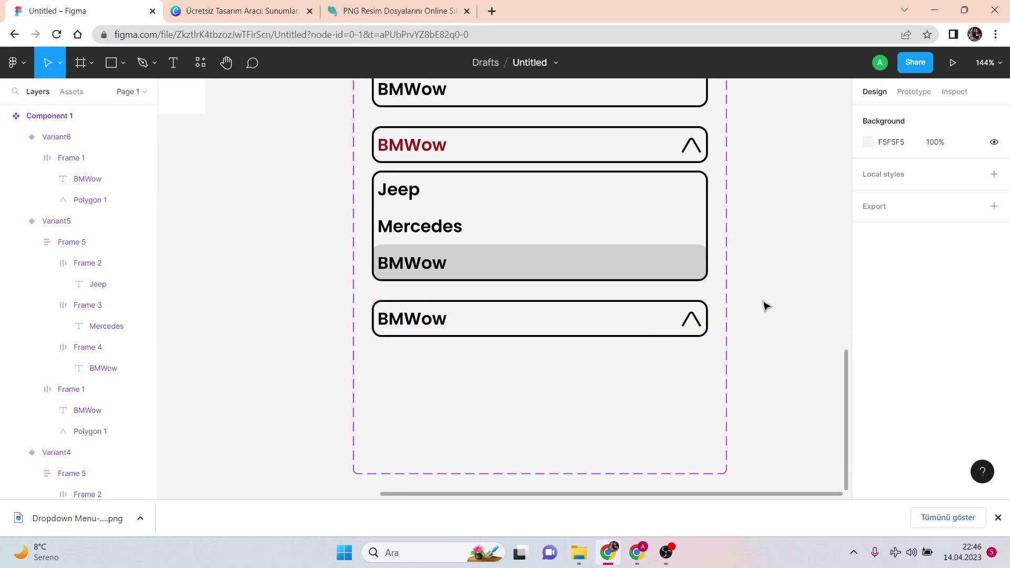
Review the whole stack of variants, from the closed header down to the BMWow header
ctrl+scroll(766, 308, down, 5)
scroll(765, 312, up, 5)
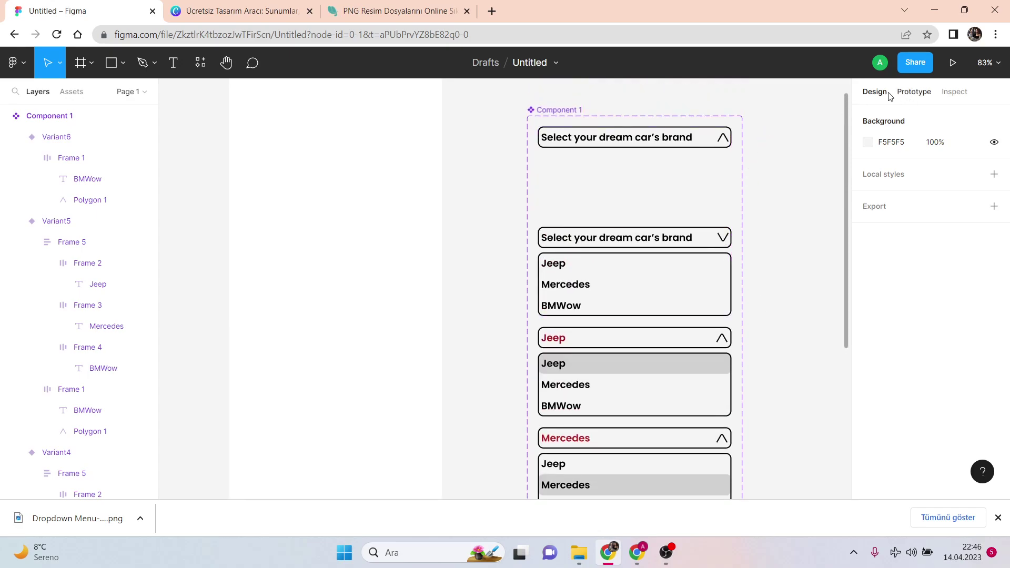
scroll(636, 157, down, 1)
scroll(637, 158, down, 1)
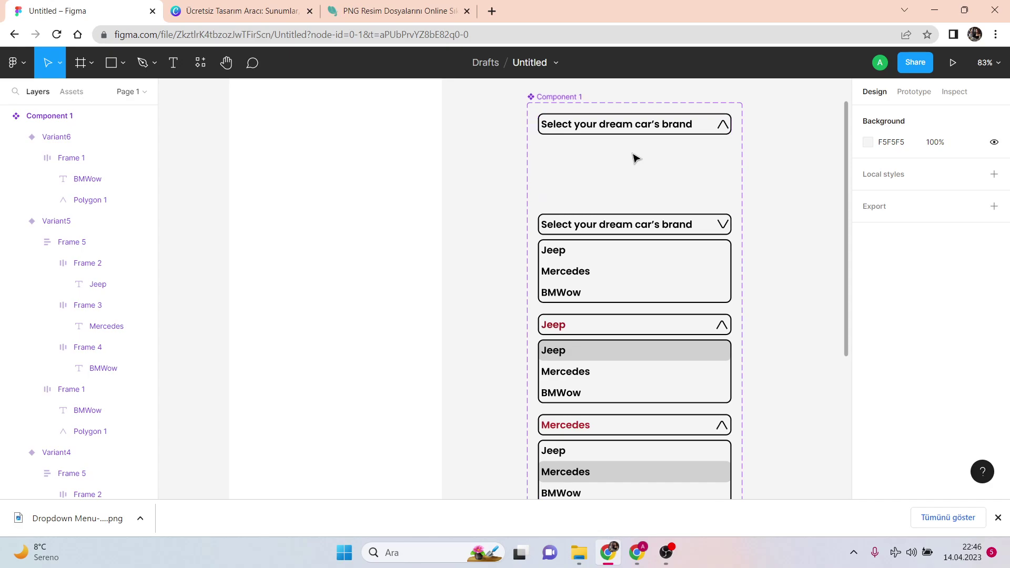
scroll(624, 158, down, 3)
scroll(646, 198, down, 15)
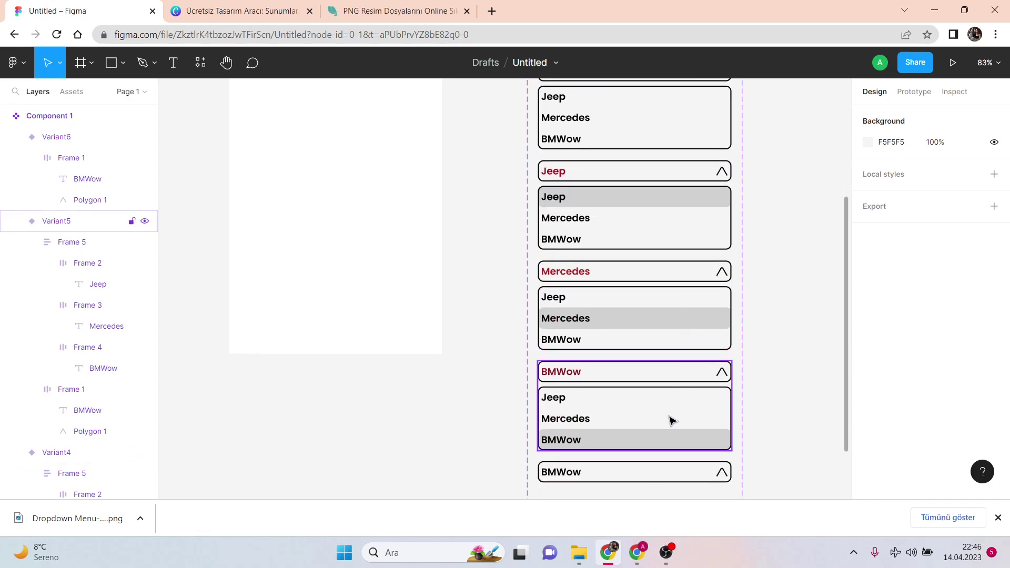
scroll(679, 413, down, 2)
scroll(674, 453, up, 15)
scroll(812, 338, down, 12)
Link the closed first variant to the open second variant with an on-tap change interaction using Smart animate
click(914, 94)
scroll(752, 287, down, 3)
scroll(752, 286, down, 3)
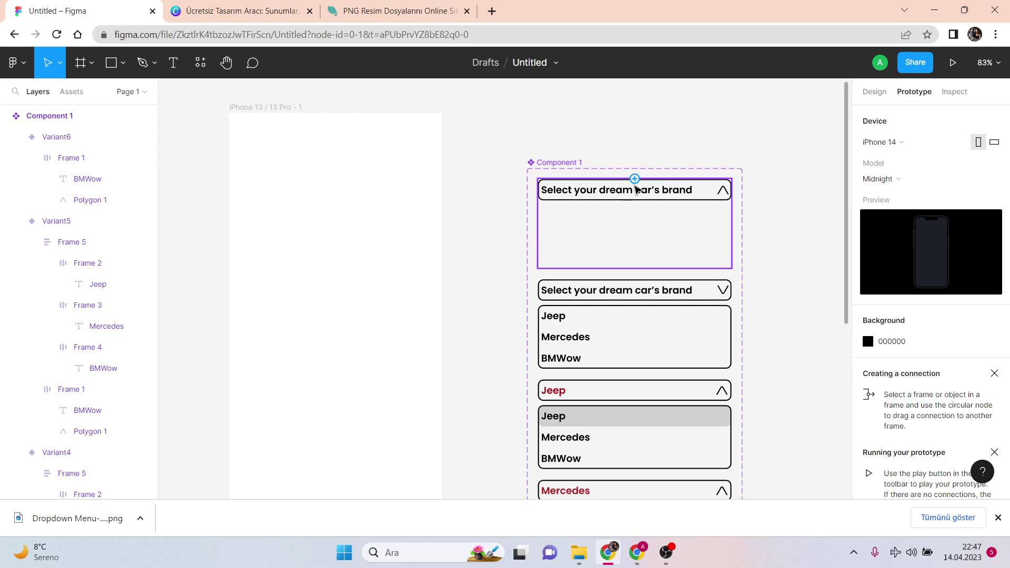
drag(635, 179, 638, 298)
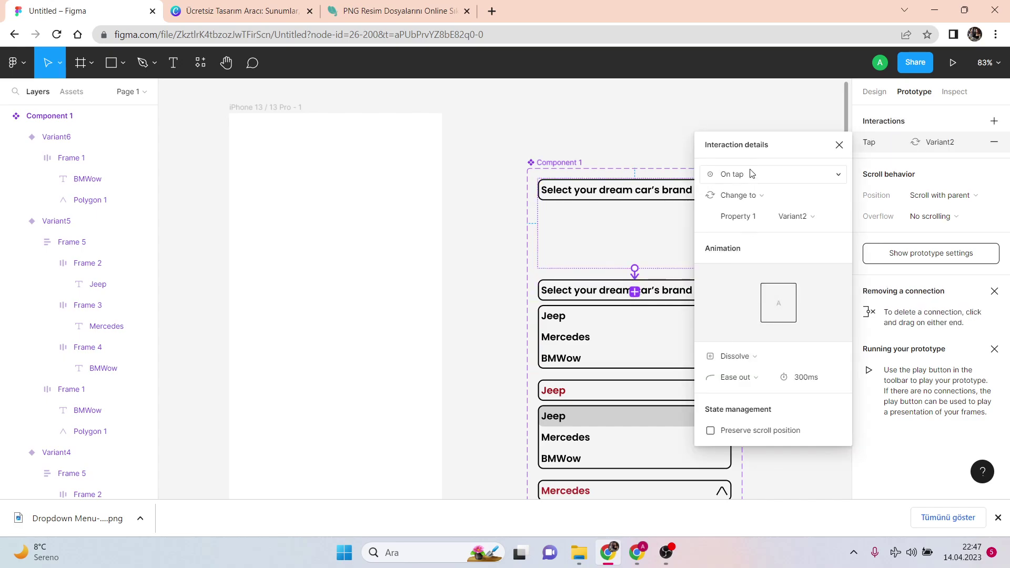
click(753, 356)
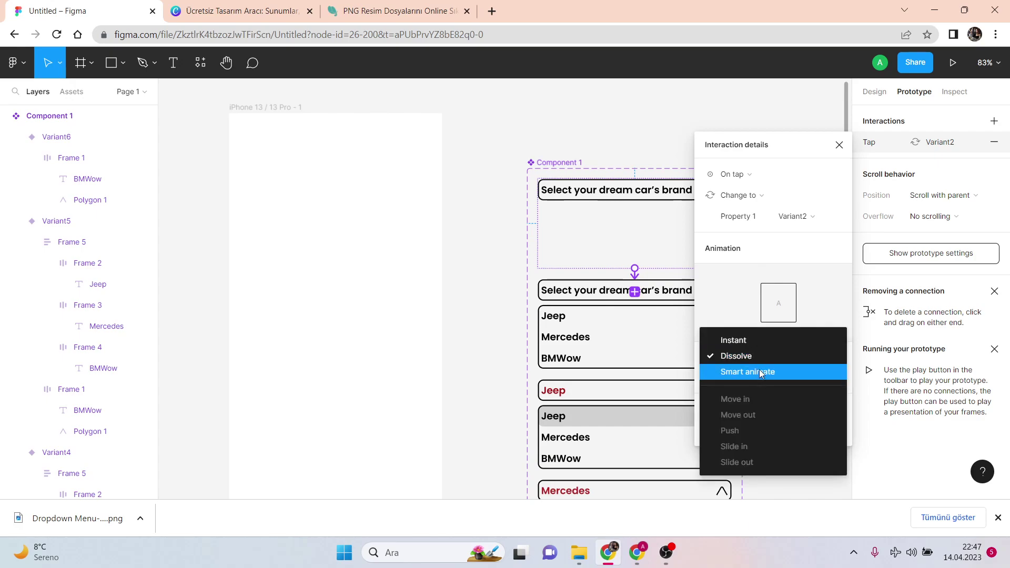
click(760, 373)
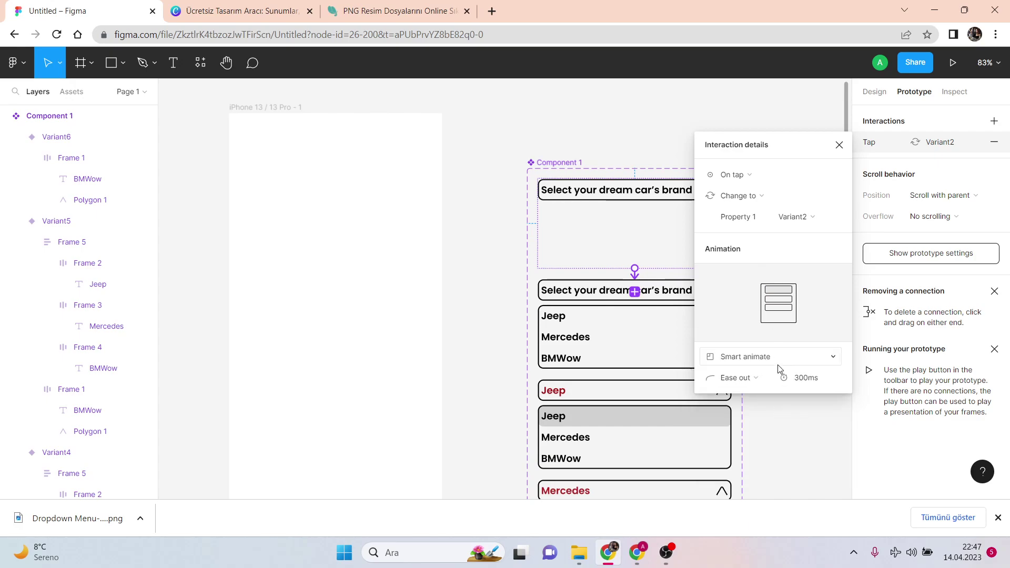
click(839, 145)
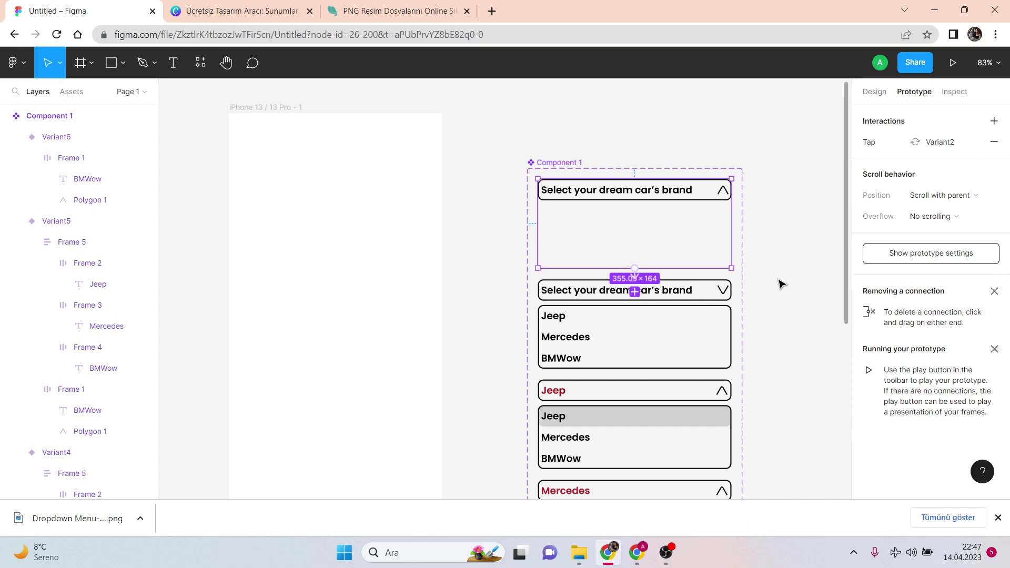
Link the Jeep row of the open second variant to the Jeep-highlighted third variant, triggered while hovering
scroll(683, 281, down, 3)
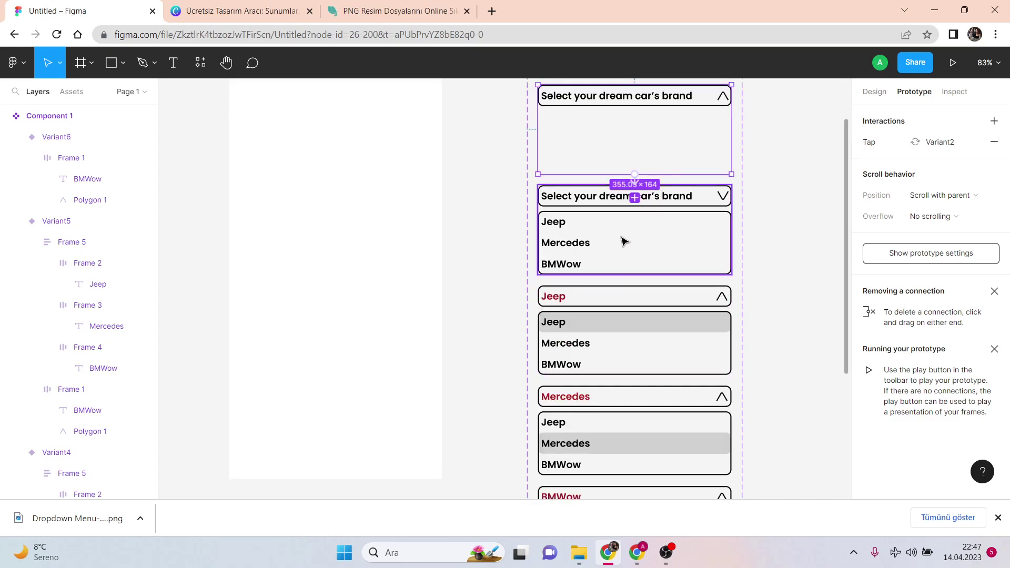
click(600, 225)
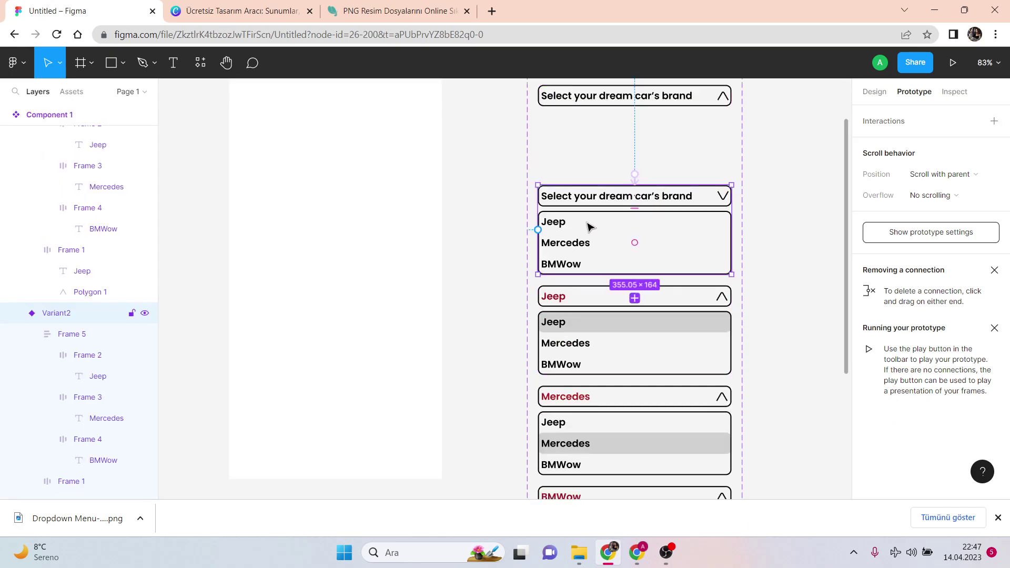
double_click(588, 225)
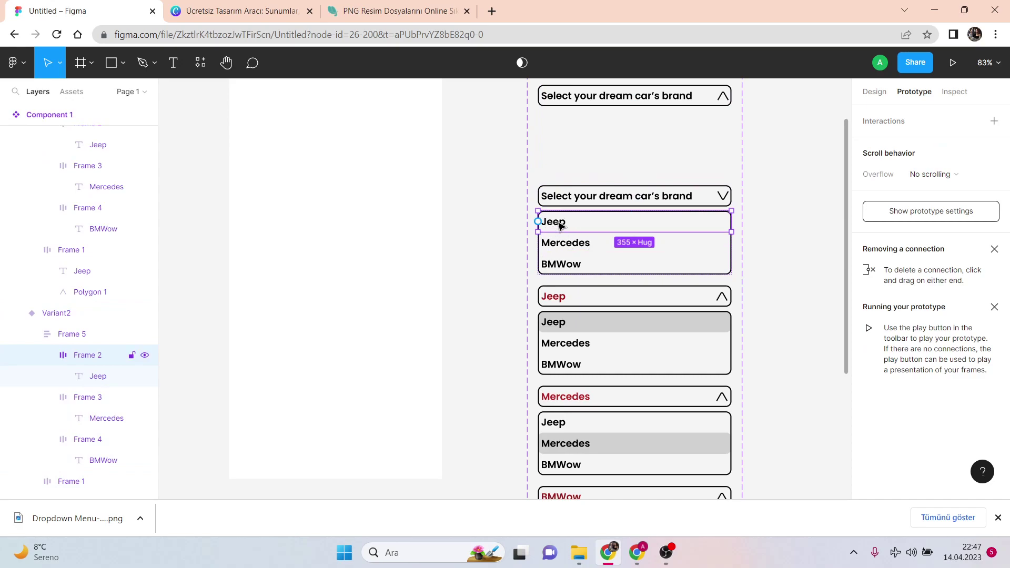
drag(732, 223, 634, 296)
scroll(598, 289, down, 1)
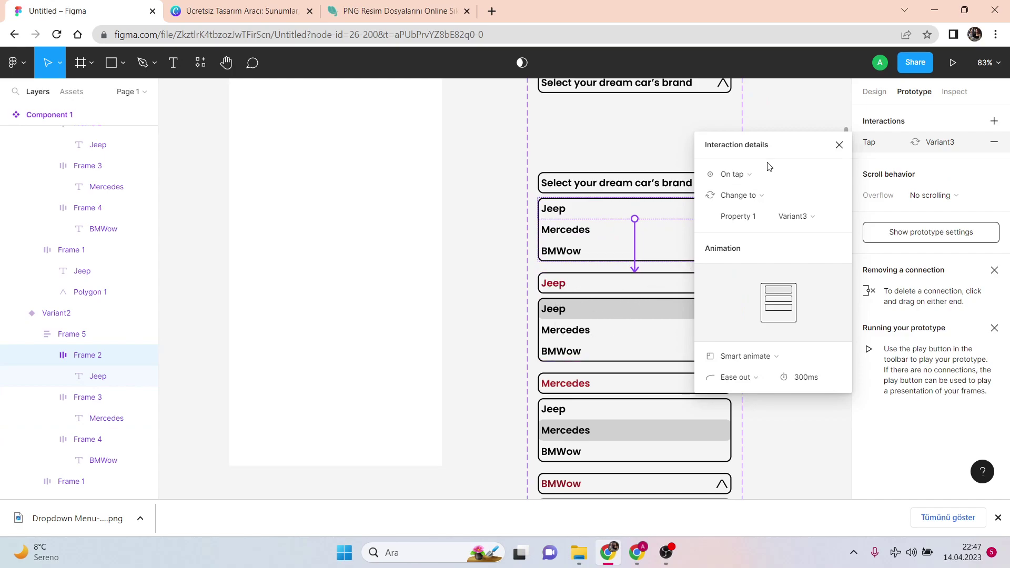
click(743, 175)
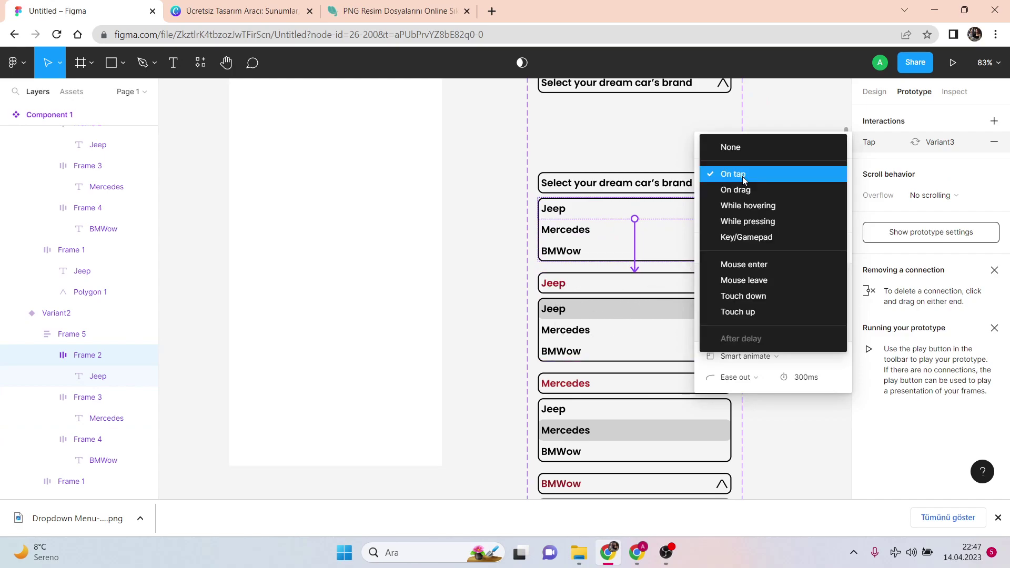
click(756, 206)
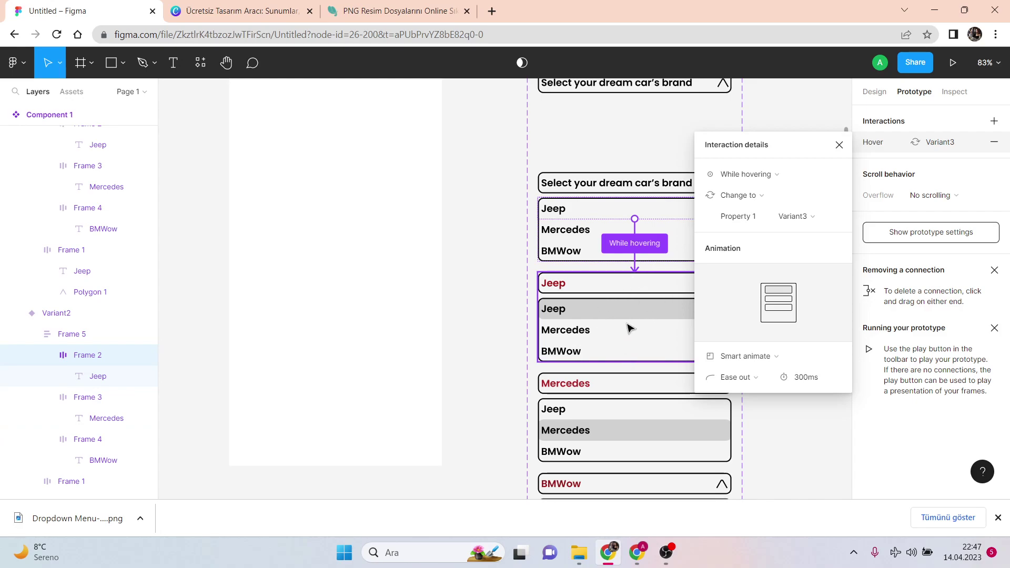
click(777, 428)
Link the Mercedes row of the Jeep-highlighted third variant to the Mercedes-highlighted fourth variant, triggered while hovering
scroll(762, 404, down, 1)
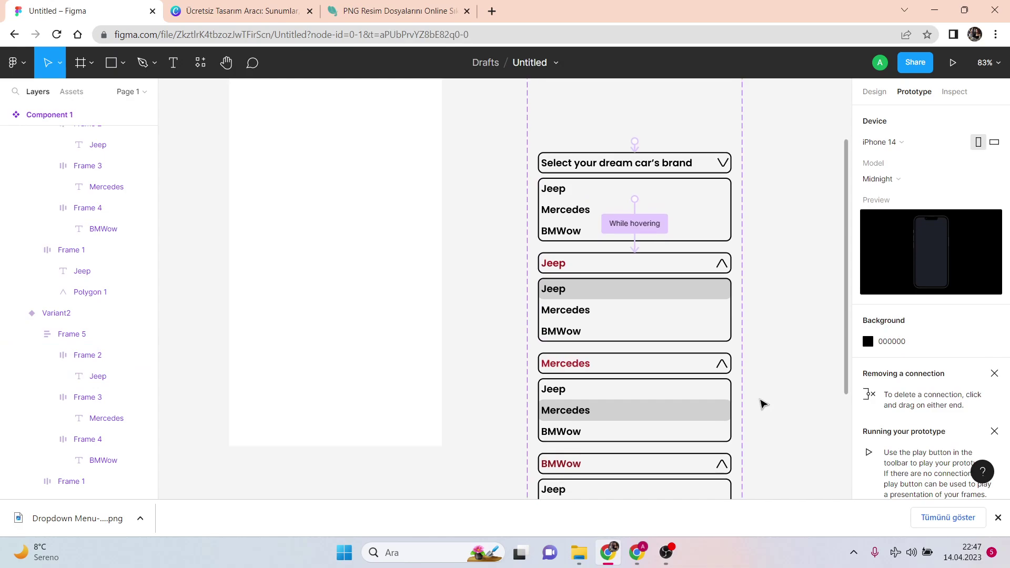
scroll(762, 404, down, 1)
click(592, 303)
click(592, 301)
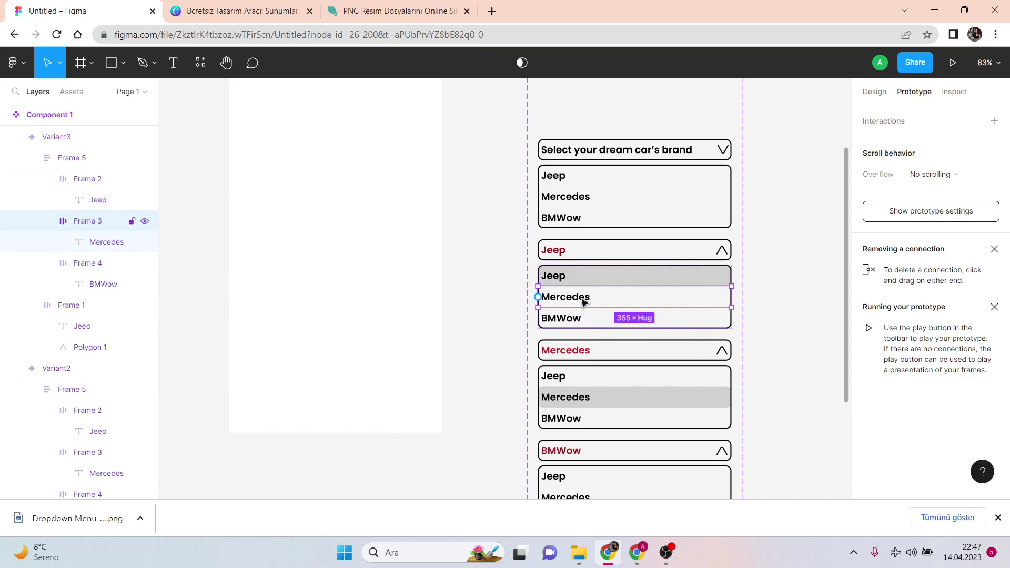
drag(732, 296, 639, 353)
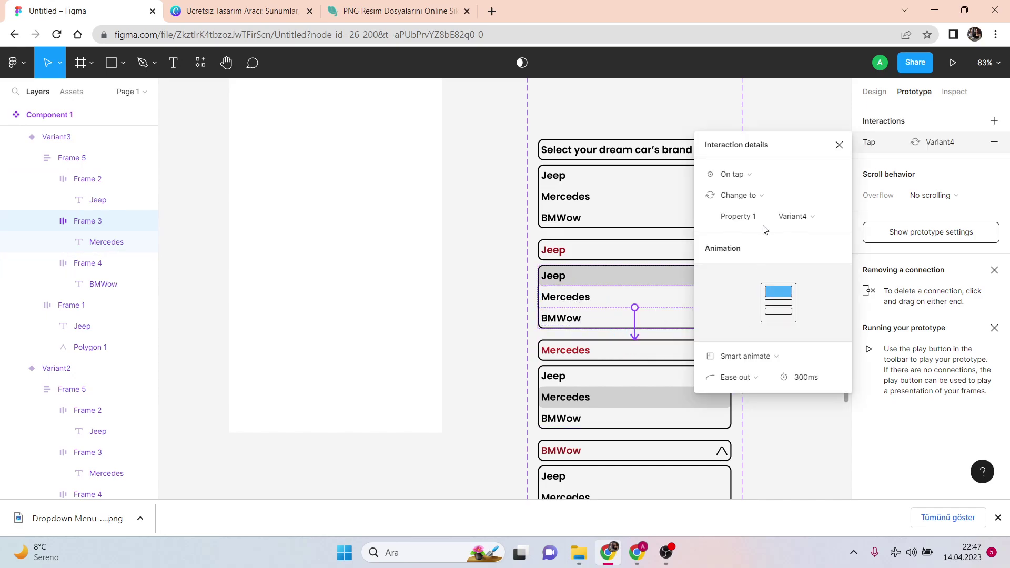
click(734, 174)
click(757, 210)
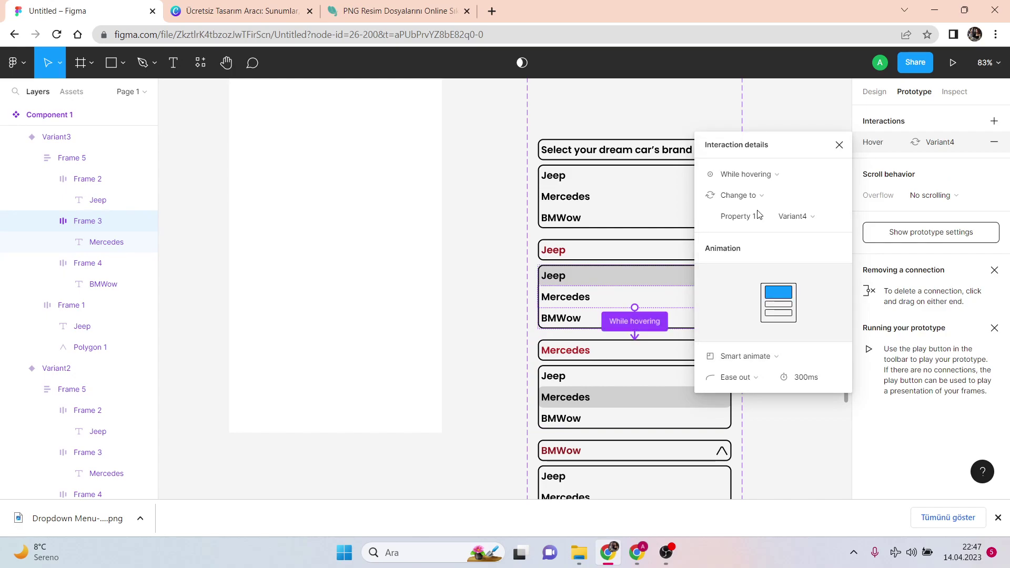
click(797, 447)
Link the BMWow row of the Mercedes-highlighted fourth variant to the BMWow-highlighted fifth variant, triggered while hovering
scroll(764, 342, down, 5)
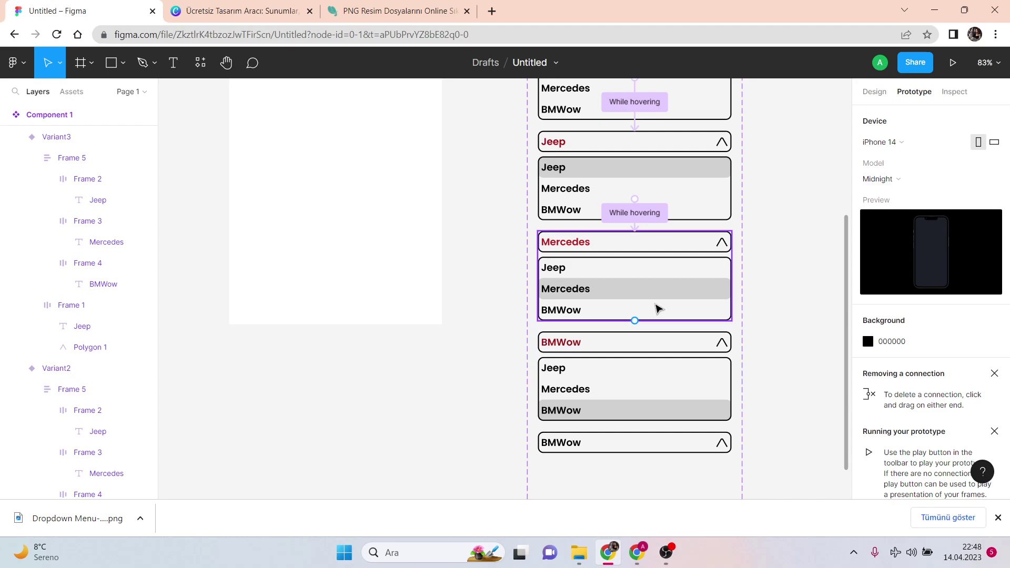
click(657, 309)
click(660, 310)
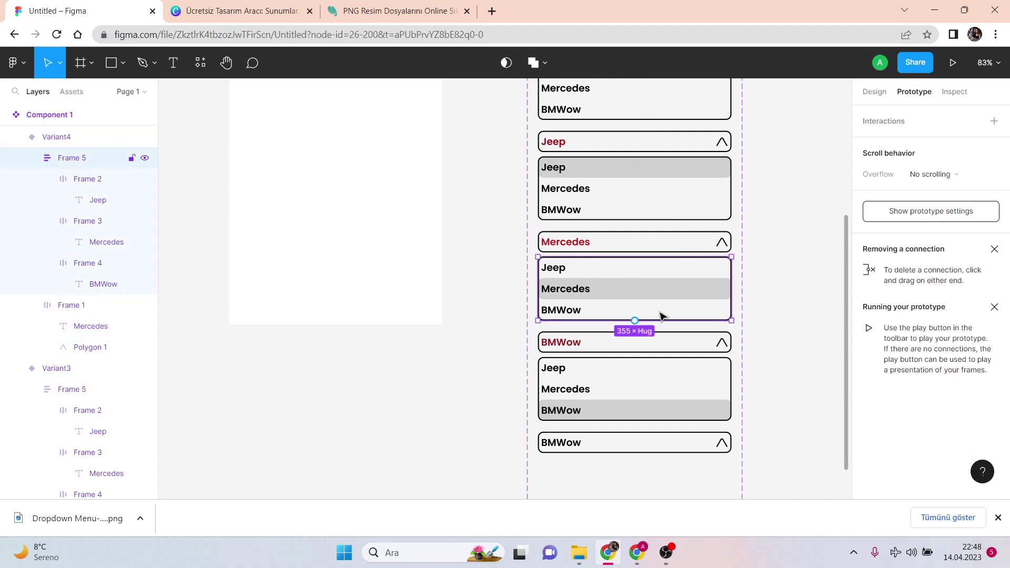
click(661, 316)
drag(731, 310, 634, 363)
click(767, 180)
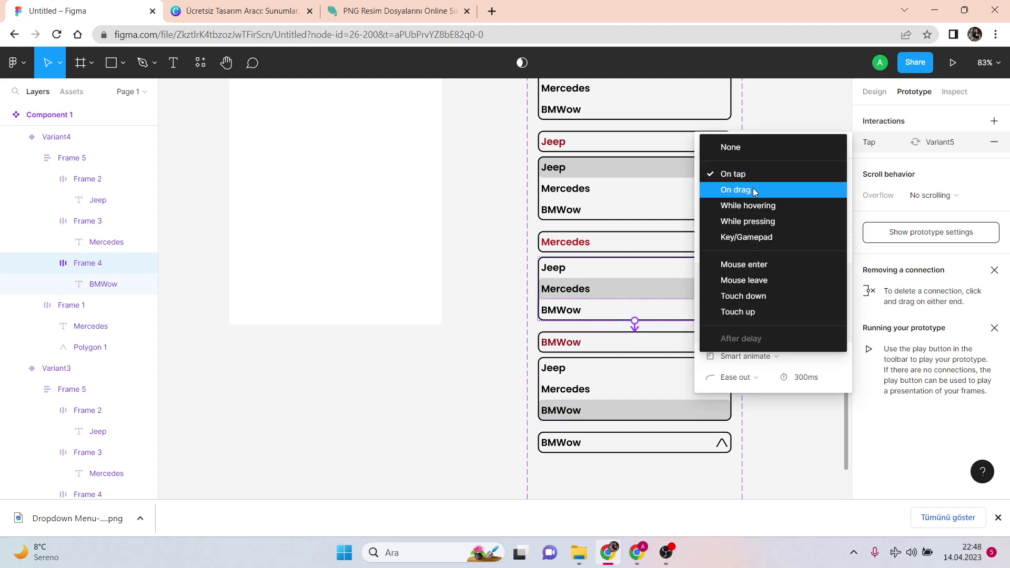
click(765, 204)
click(794, 437)
Link the highlighted BMWow row of the fifth variant to the closed BMWow sixth variant on tap, using a Dissolve animation
scroll(784, 430, down, 2)
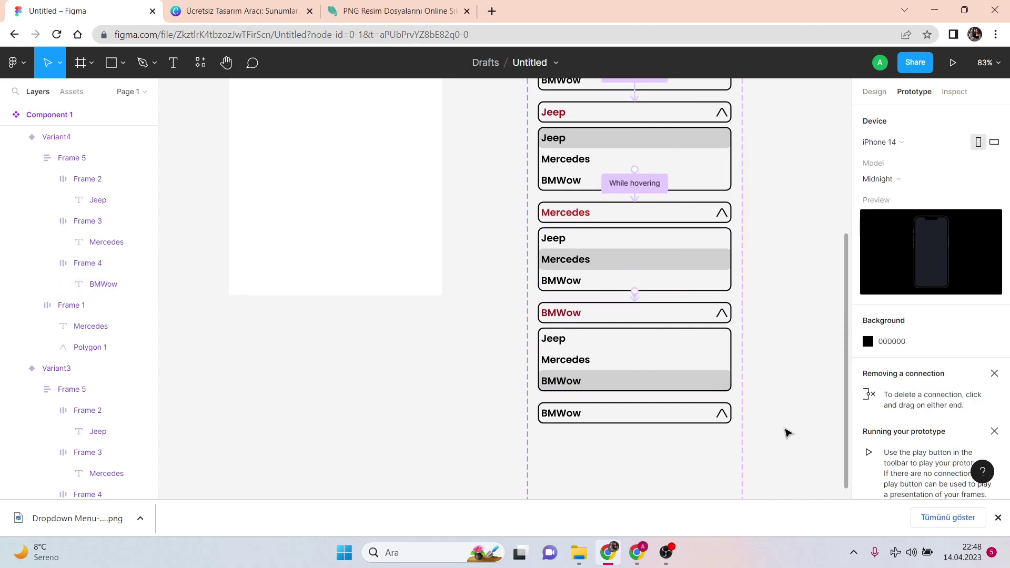
click(639, 368)
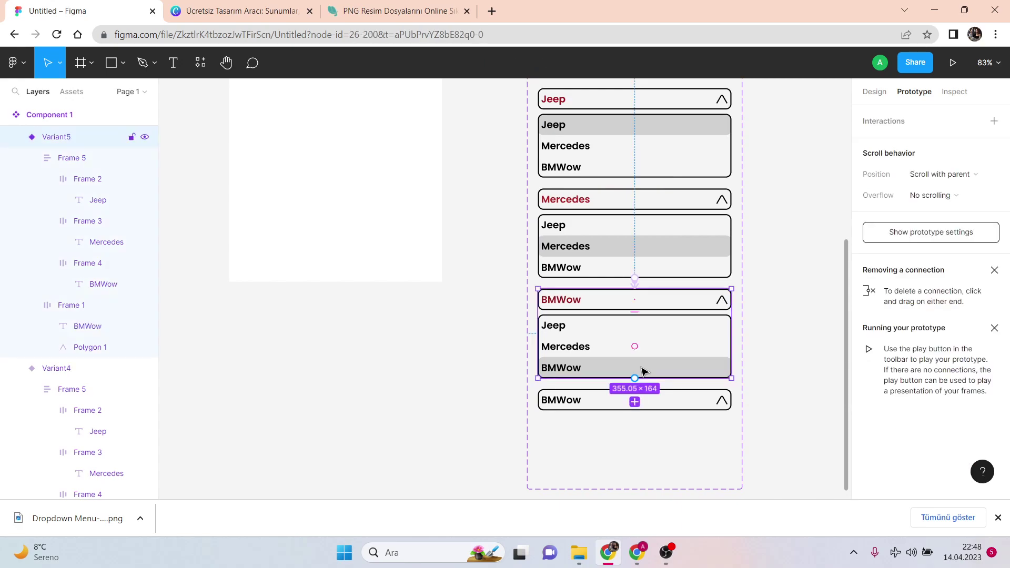
double_click(642, 370)
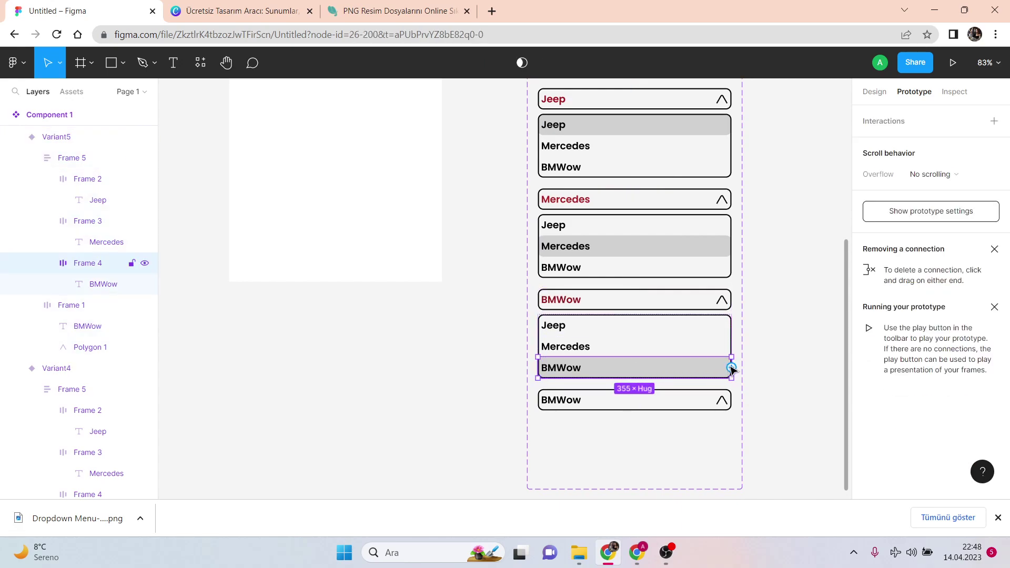
drag(731, 368, 636, 399)
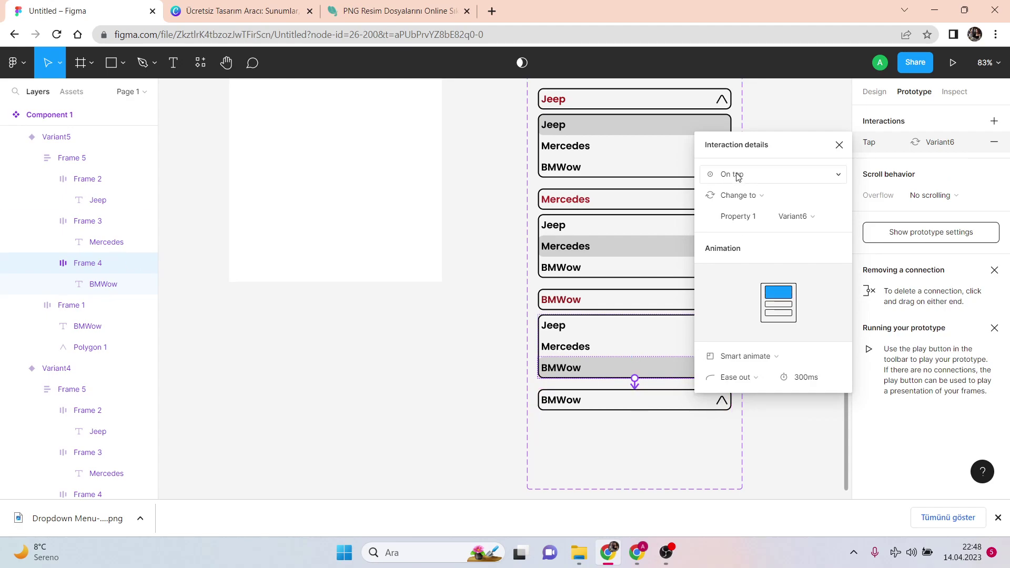
click(744, 356)
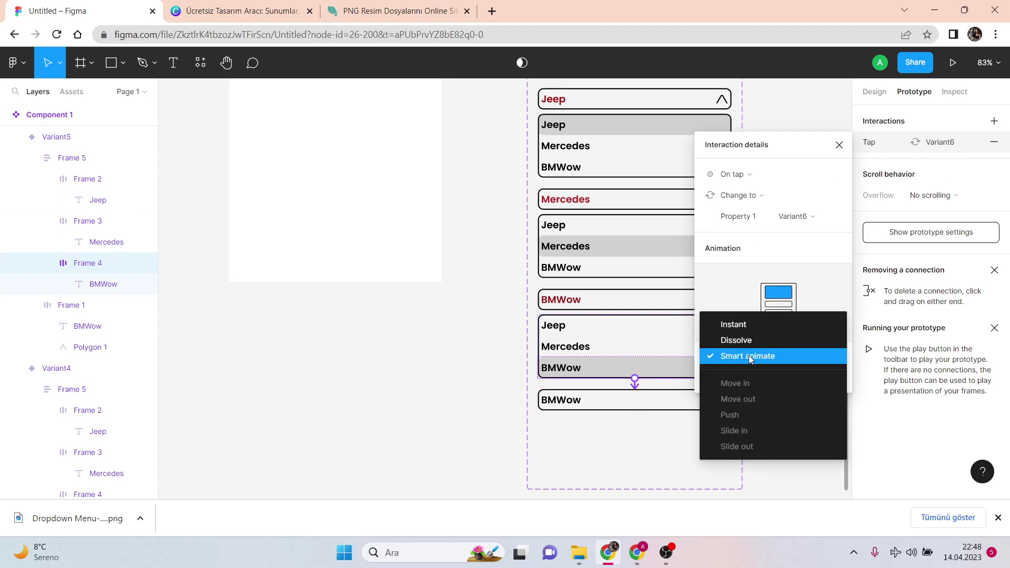
click(743, 340)
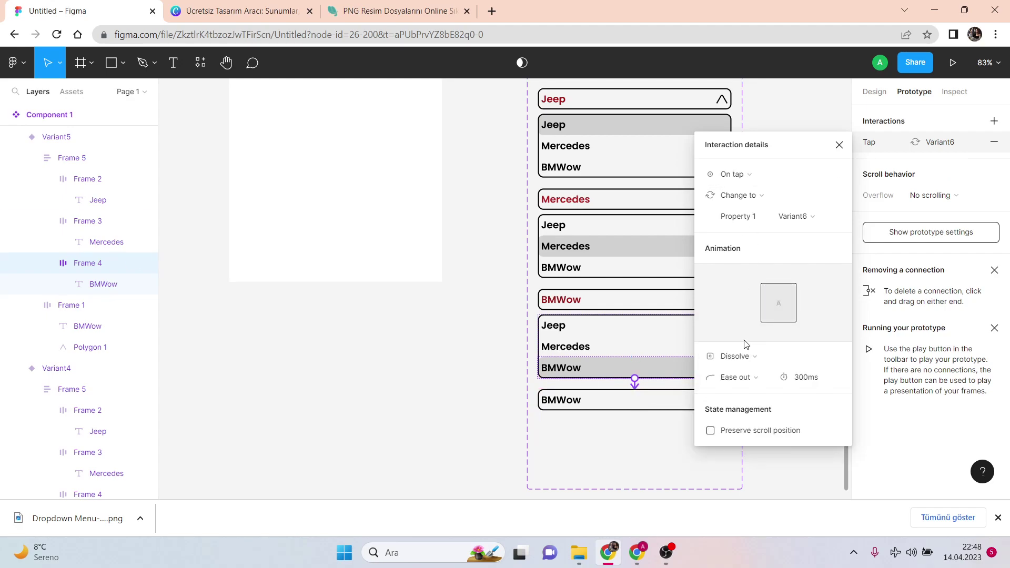
click(839, 145)
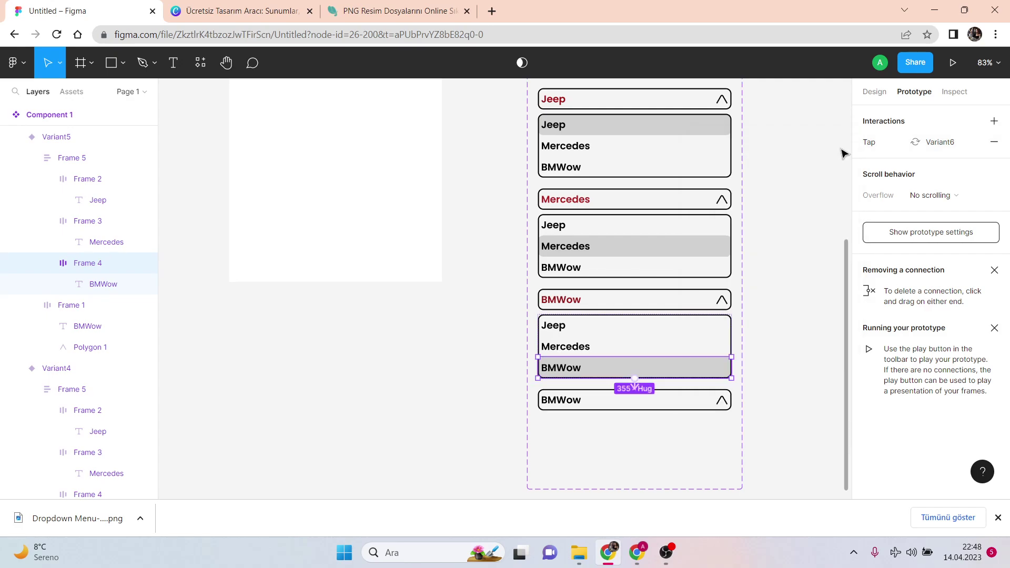
Place an instance of Component 1 on the iPhone 13 / 13 Pro frame, centred horizontally near its upper edge
scroll(808, 297, up, 1)
scroll(789, 255, up, 8)
scroll(781, 247, down, 5)
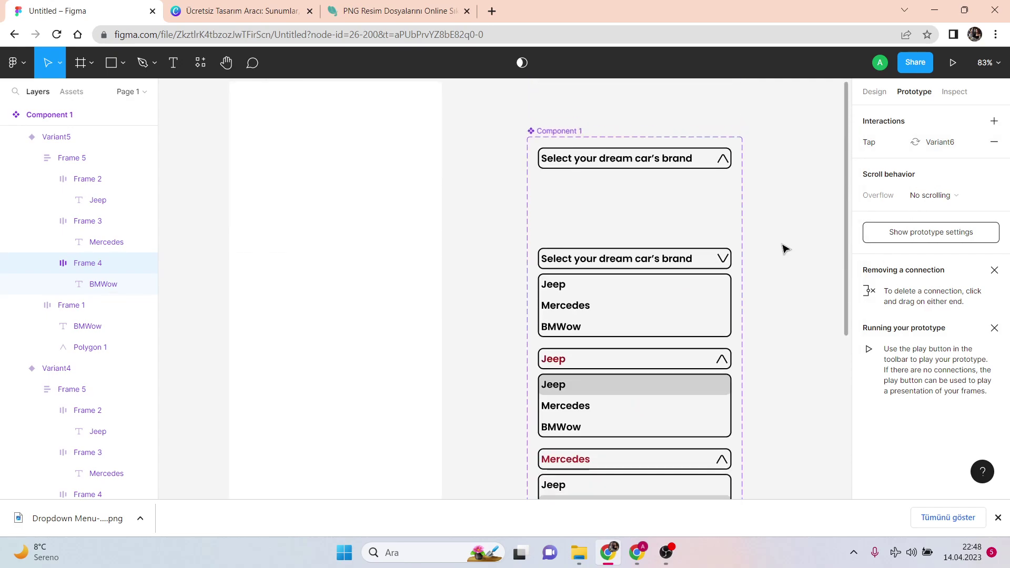
scroll(647, 269, up, 5)
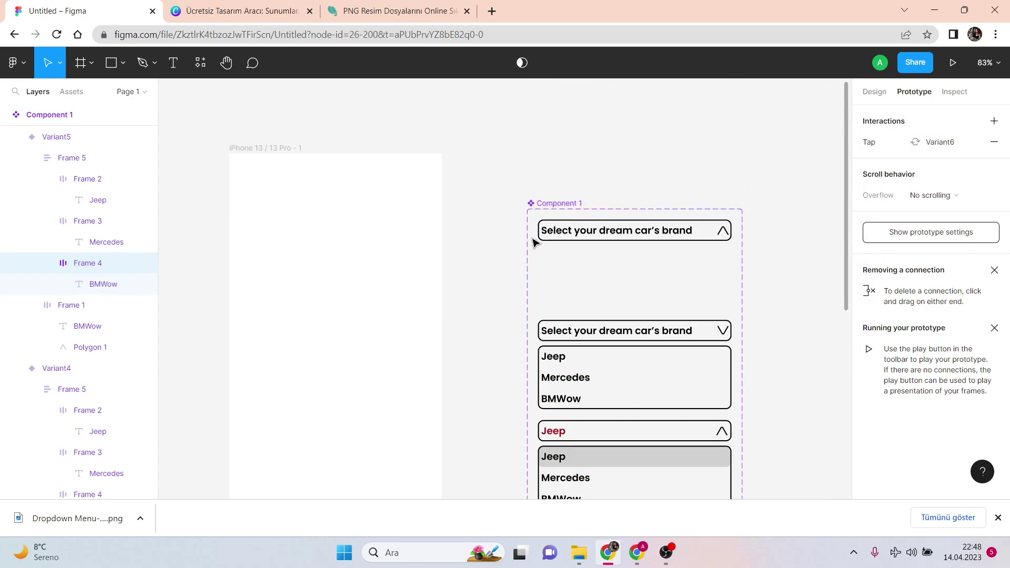
scroll(547, 221, down, 1)
click(72, 92)
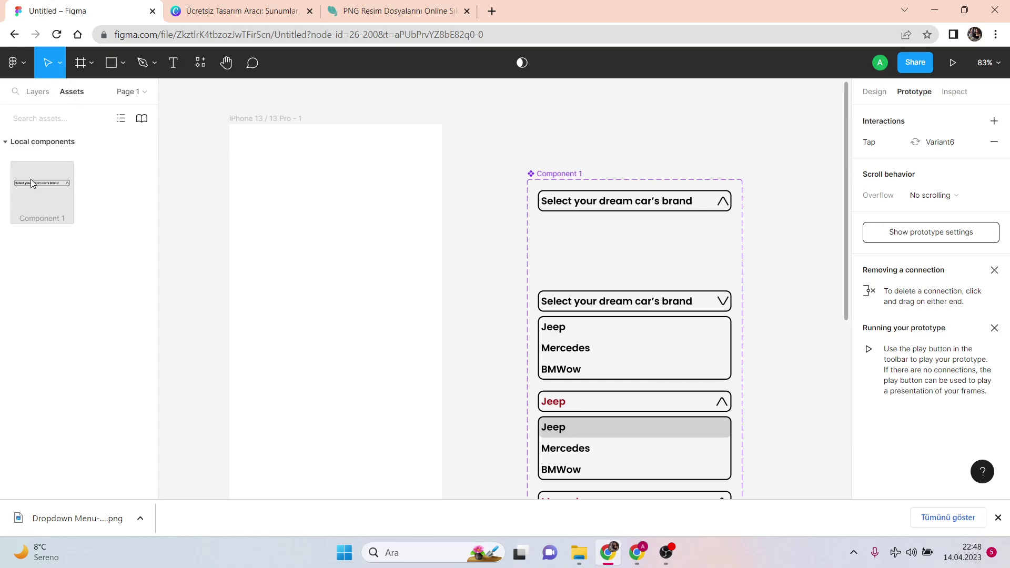
drag(32, 171, 316, 214)
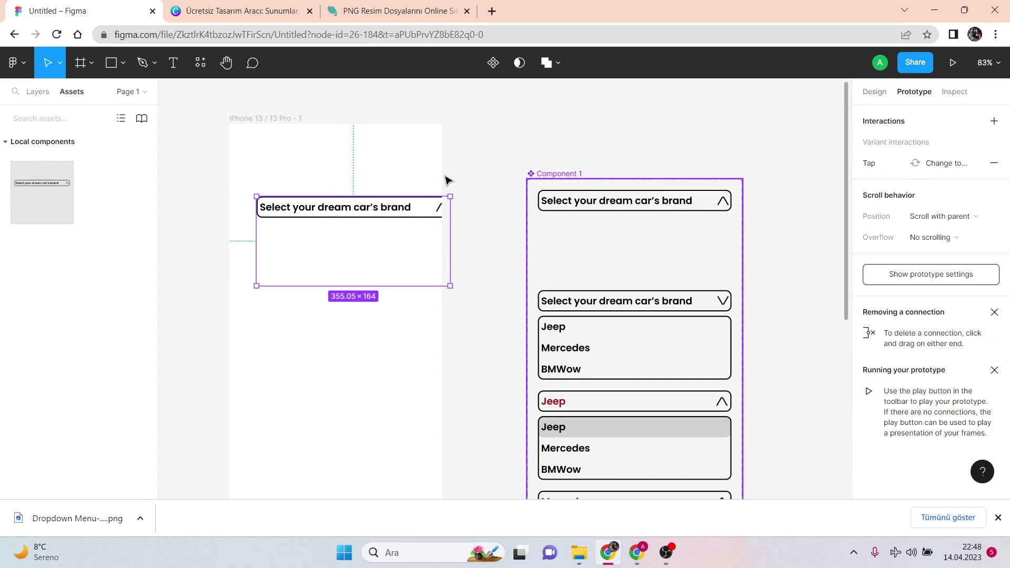
drag(349, 225, 332, 225)
click(483, 194)
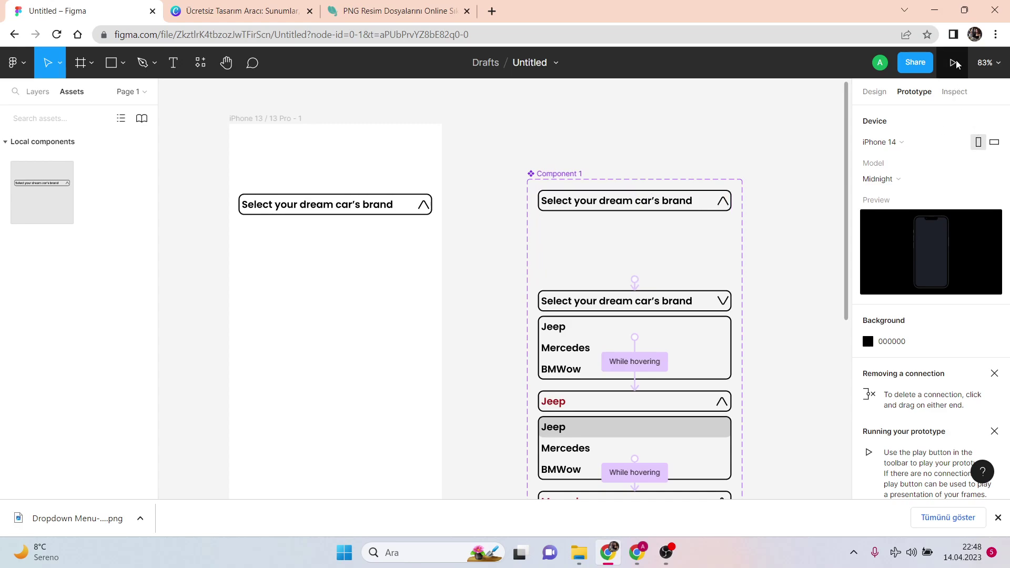
Flip the arrow in the red Jeep header of the third variant so it points down
scroll(721, 248, down, 5)
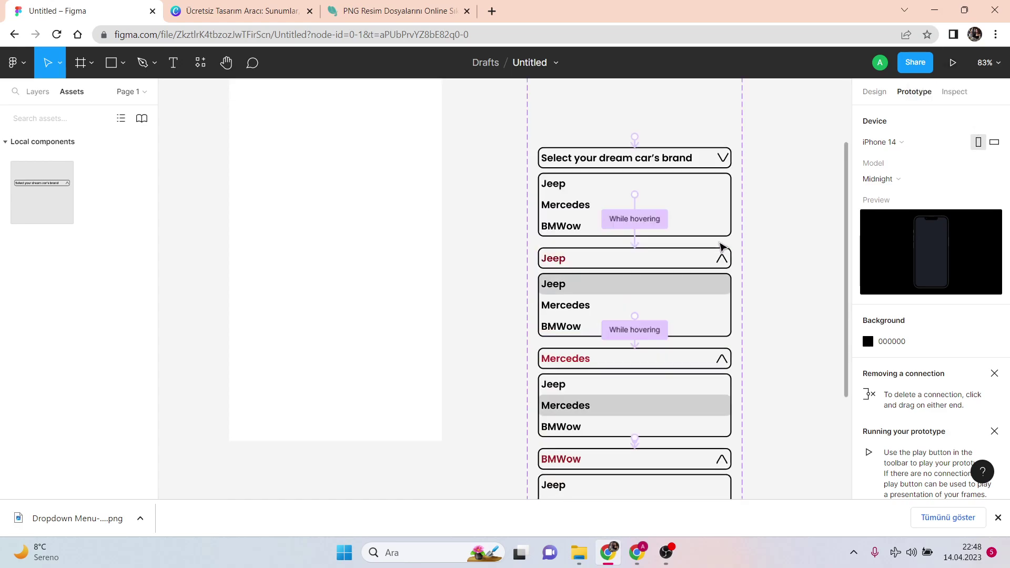
scroll(728, 289, up, 2)
scroll(732, 281, up, 3)
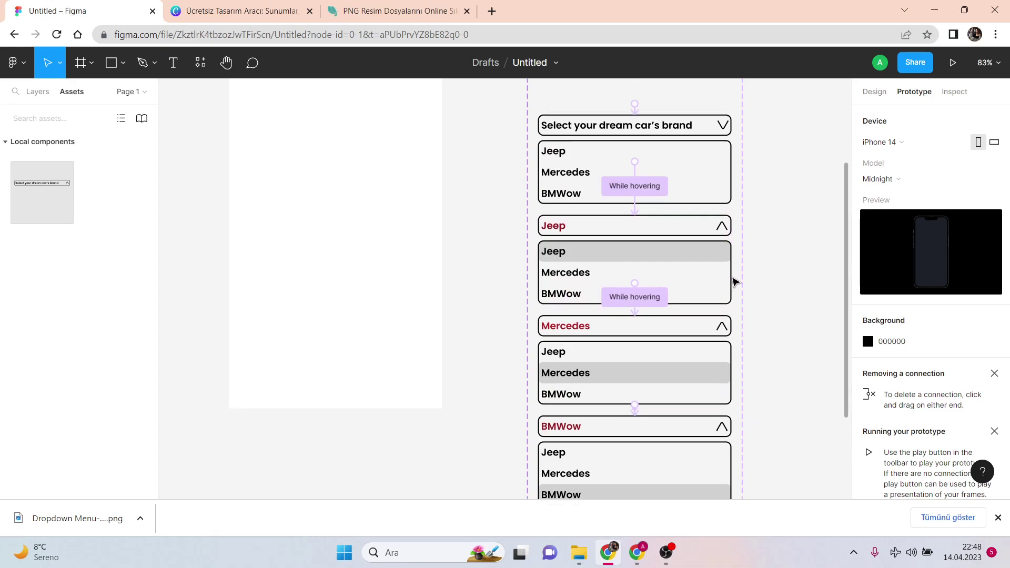
scroll(734, 276, down, 2)
scroll(733, 275, up, 1)
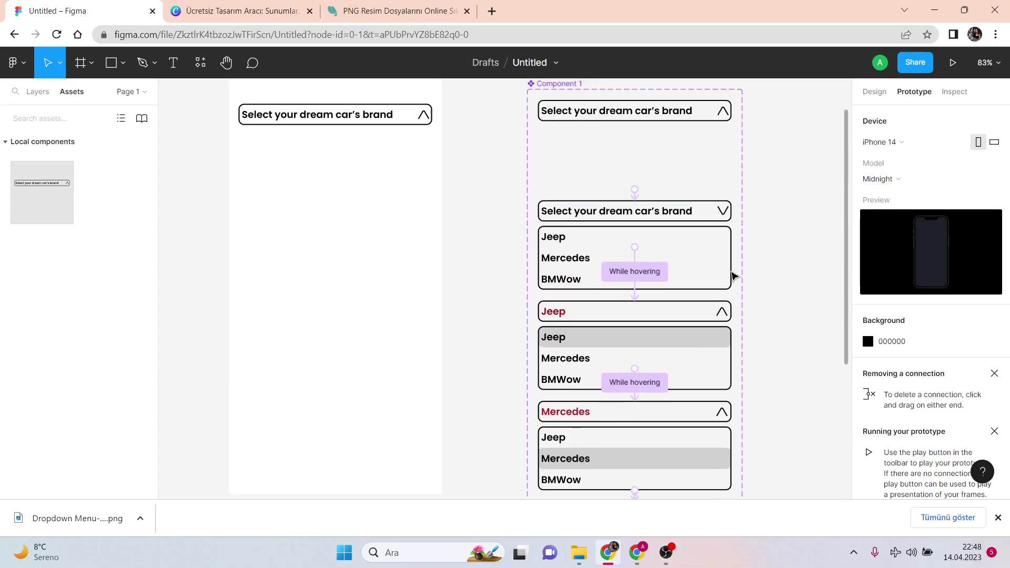
scroll(732, 275, down, 1)
double_click(724, 283)
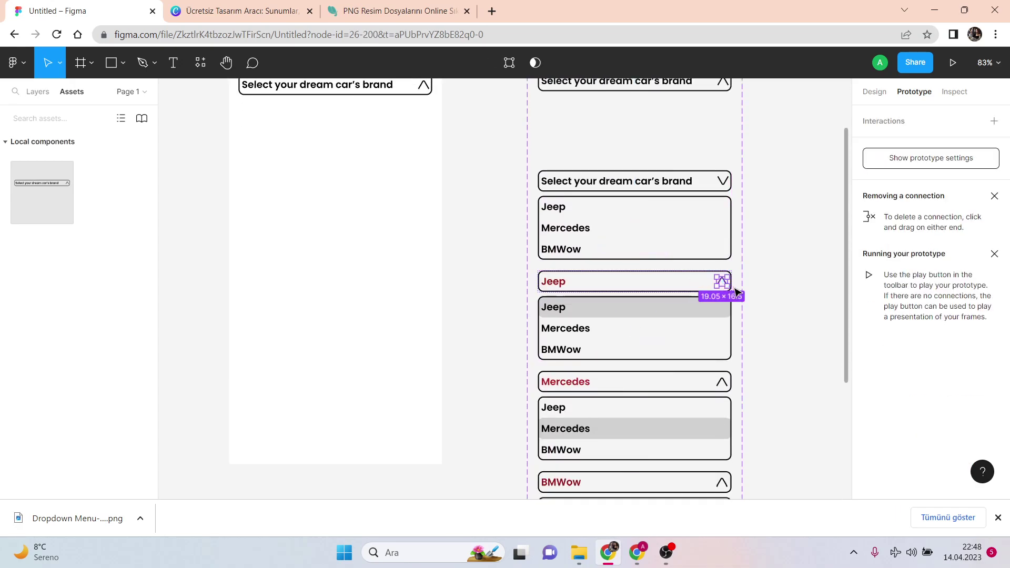
drag(733, 289, 701, 265)
click(835, 280)
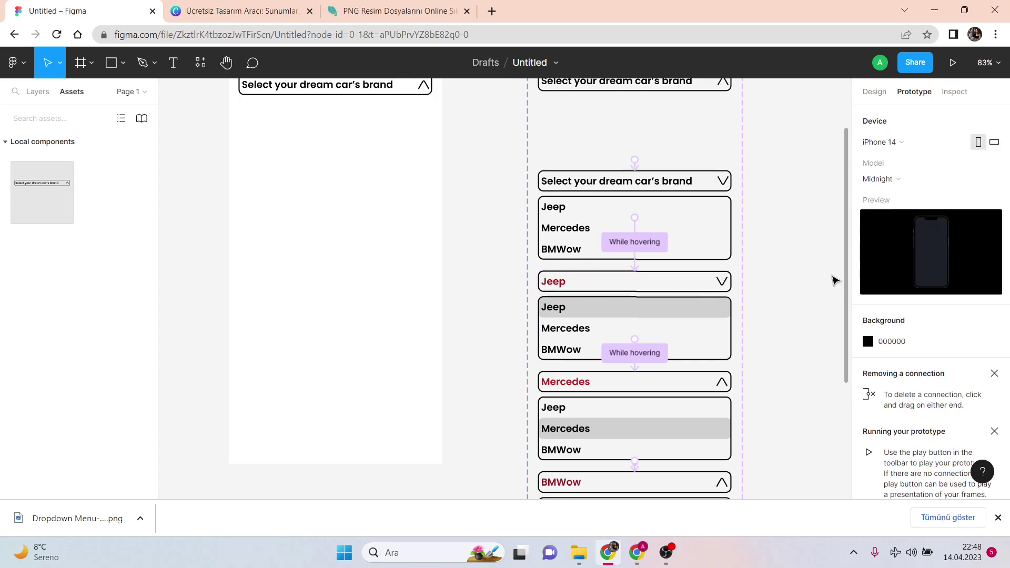
Flip the arrow in the red Mercedes header of the fourth variant vertically so it points down
scroll(835, 281, down, 5)
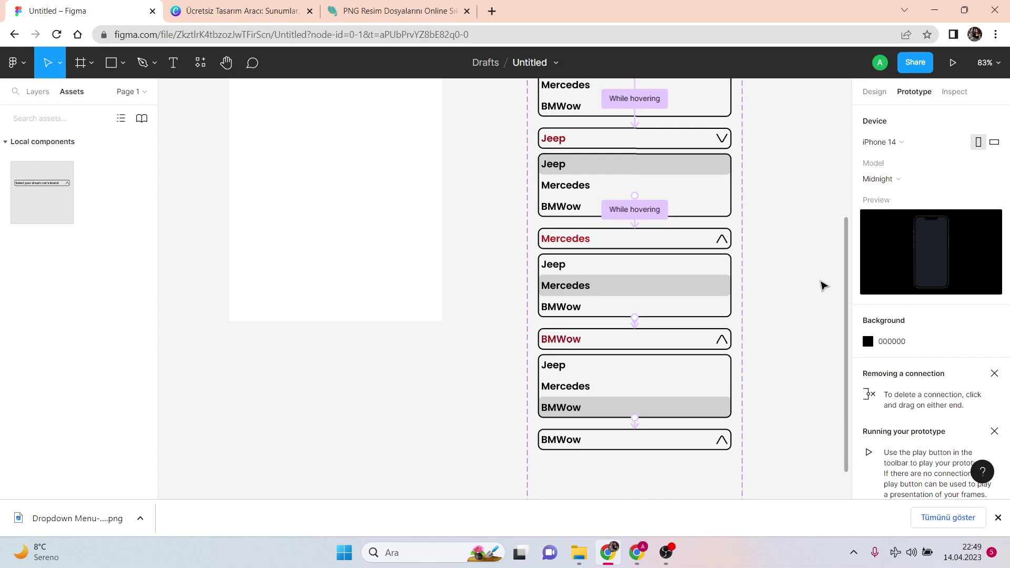
scroll(823, 286, up, 8)
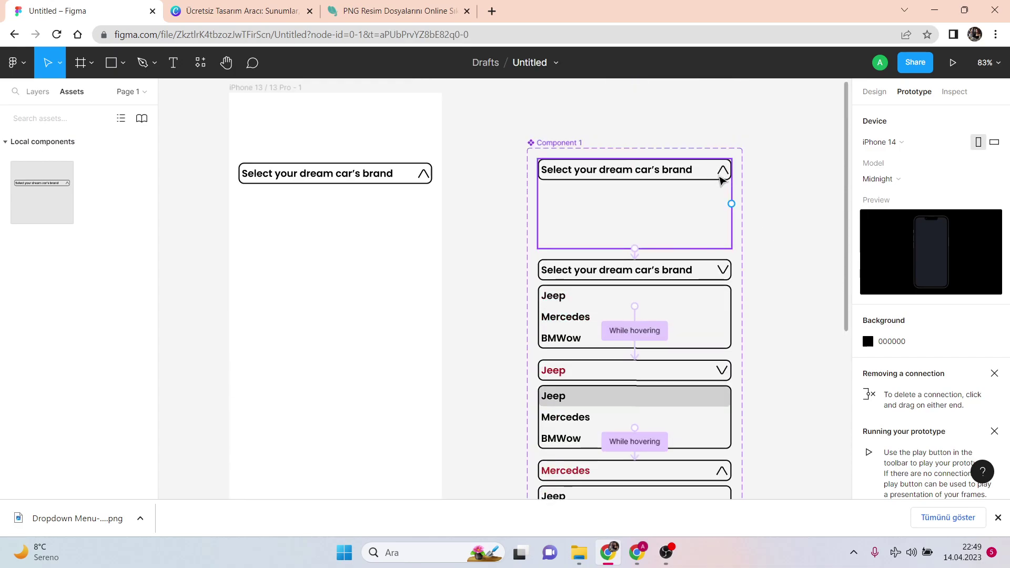
scroll(721, 337, down, 3)
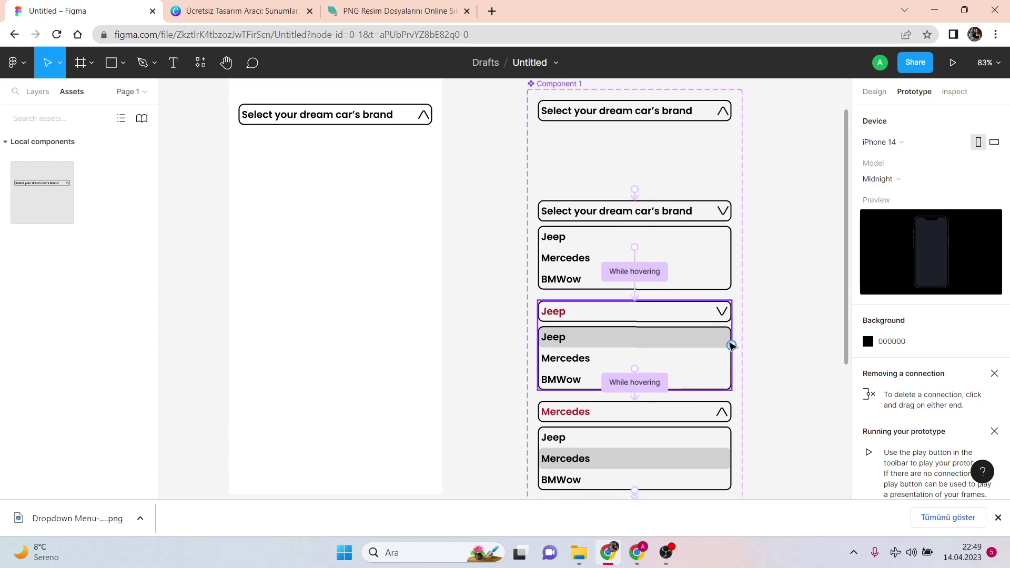
double_click(723, 381)
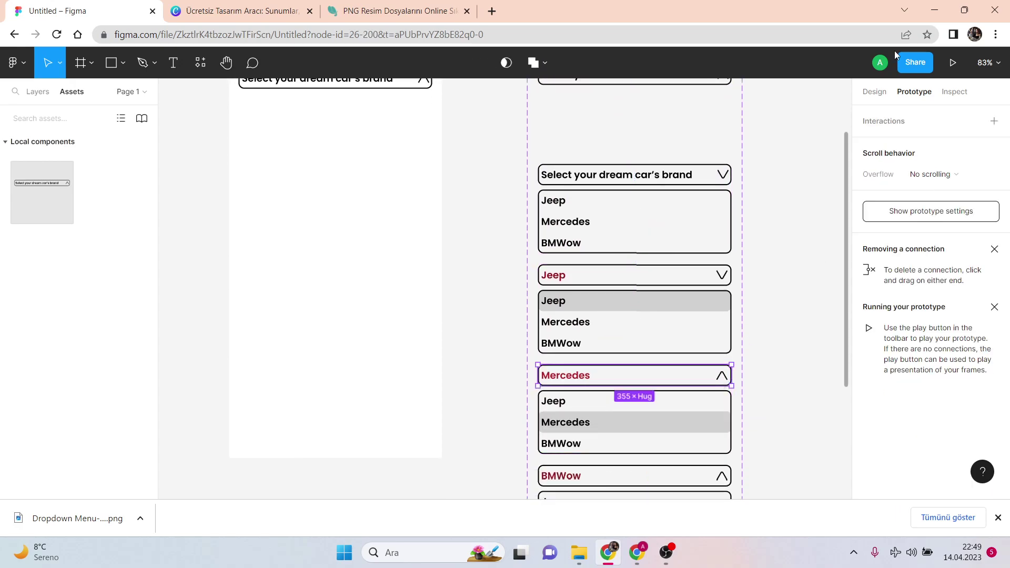
click(874, 91)
double_click(719, 379)
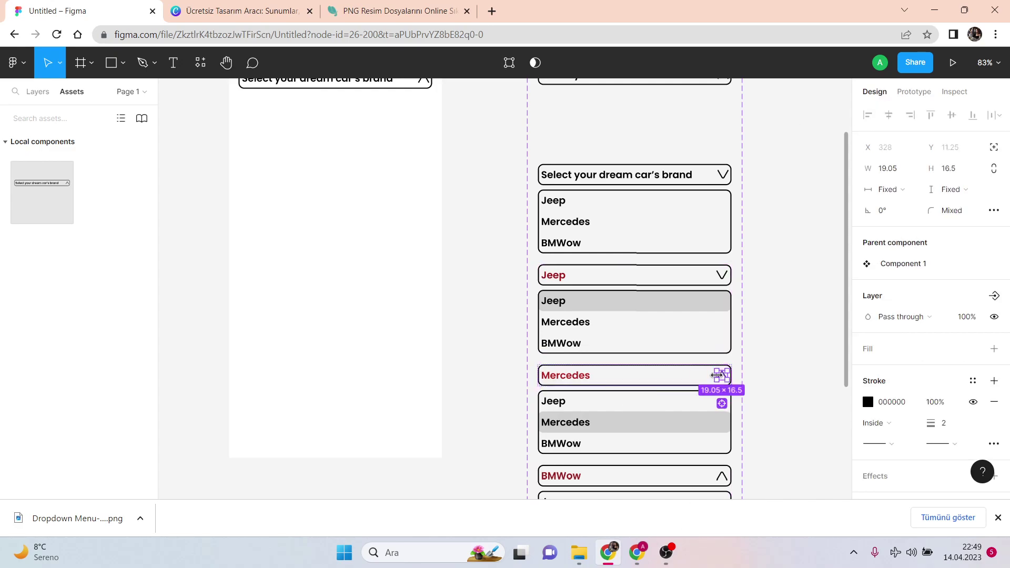
key(shift+v)
click(782, 377)
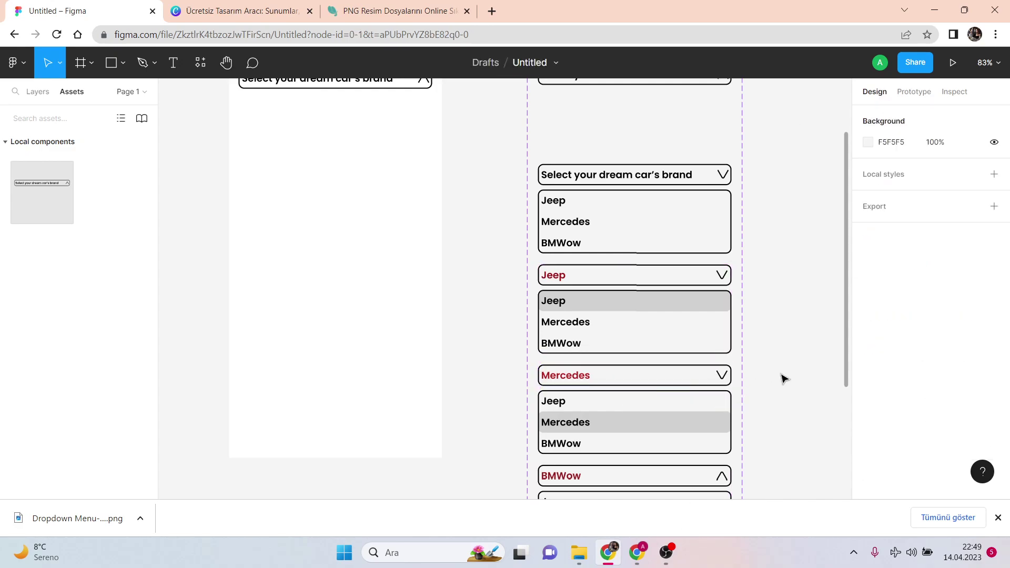
Flip the arrow in the red BMWow header of the fifth variant so it points down
scroll(781, 381, down, 2)
double_click(722, 405)
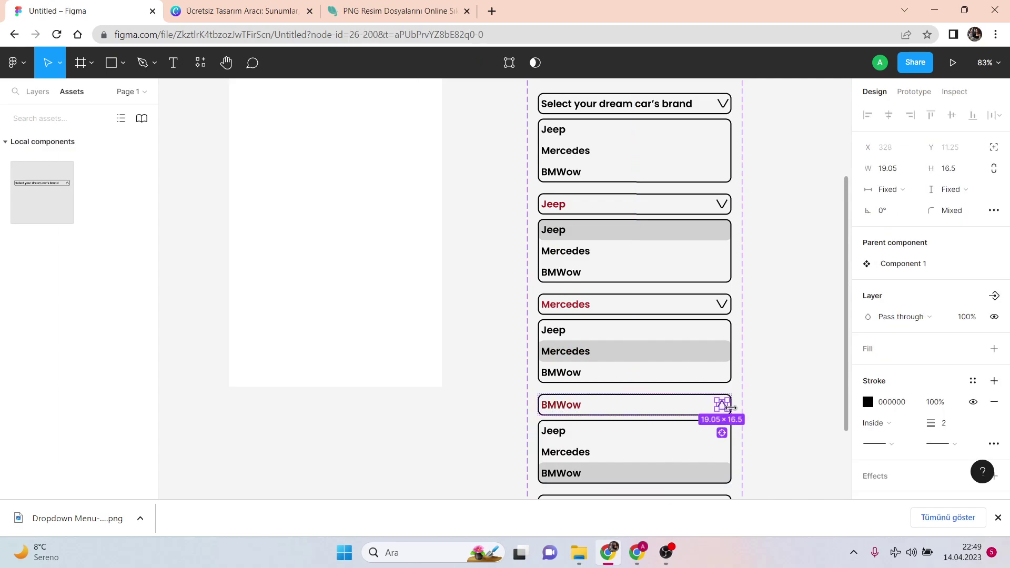
drag(729, 415, 701, 389)
click(782, 377)
scroll(779, 379, down, 2)
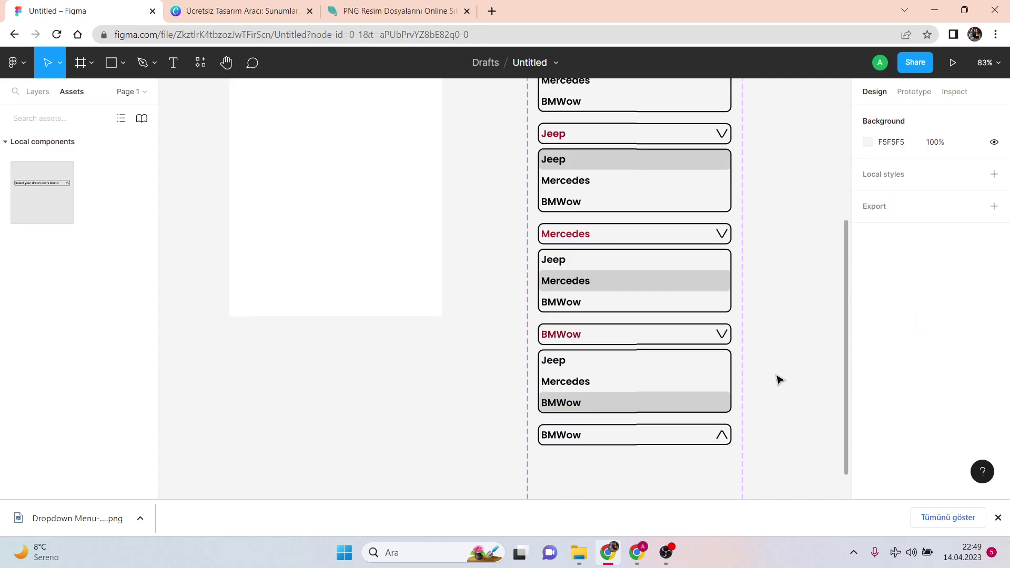
scroll(757, 376, up, 4)
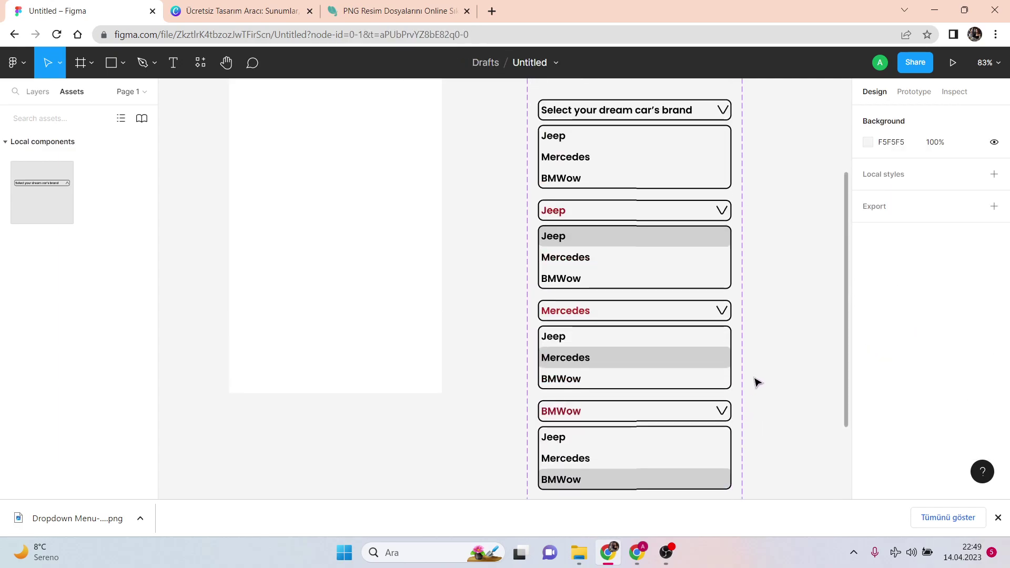
scroll(781, 275, up, 3)
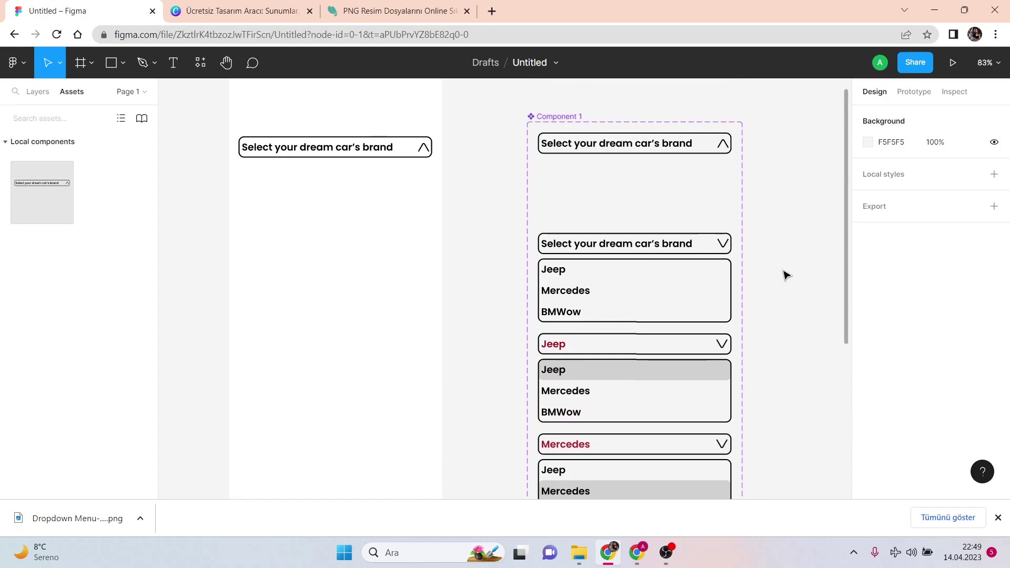
scroll(783, 271, down, 2)
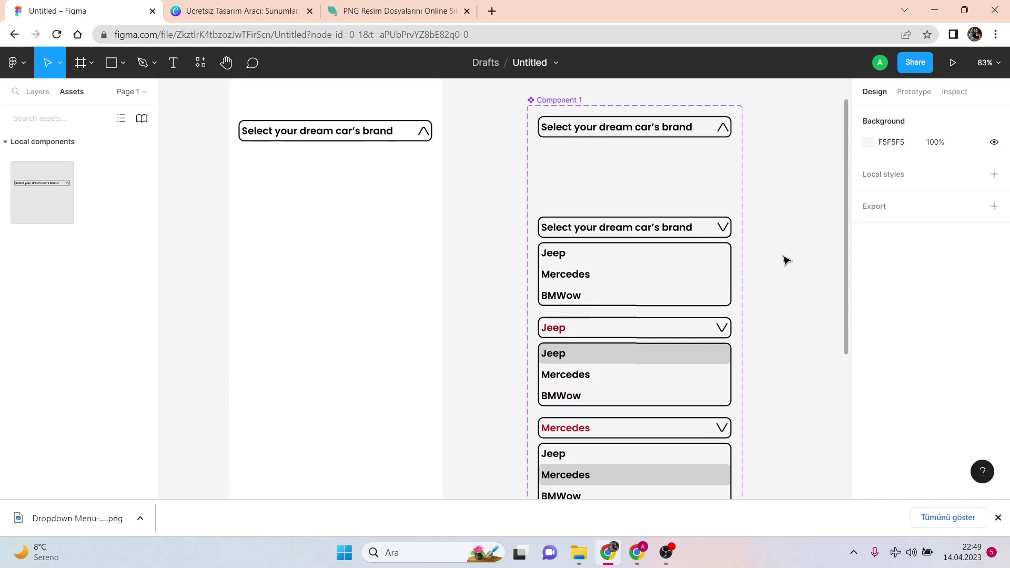
Display the prototype connections and check the interactions linking Component 1's variants
scroll(782, 263, up, 1)
click(901, 91)
scroll(800, 126, down, 7)
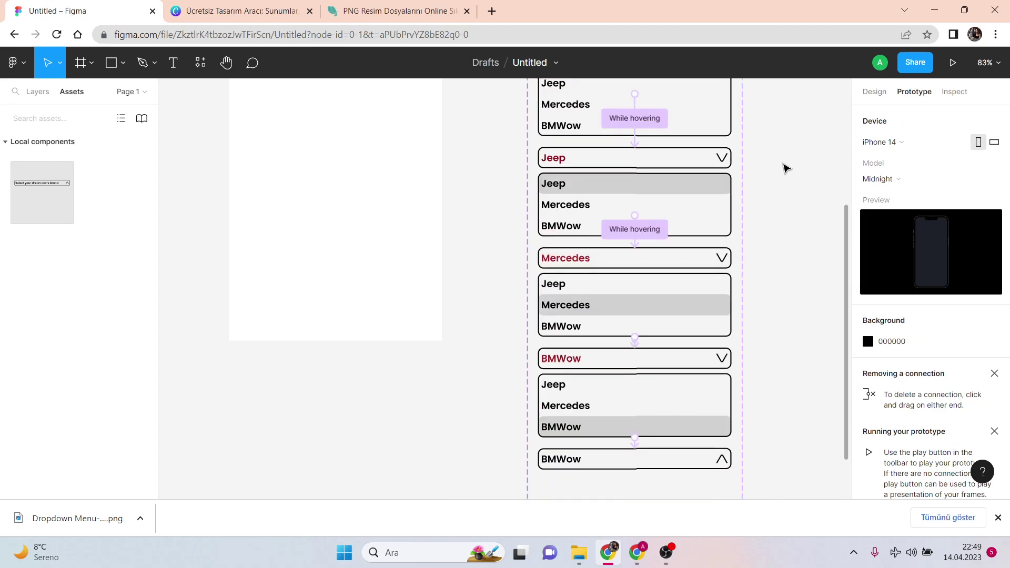
scroll(786, 184, up, 9)
scroll(787, 199, up, 1)
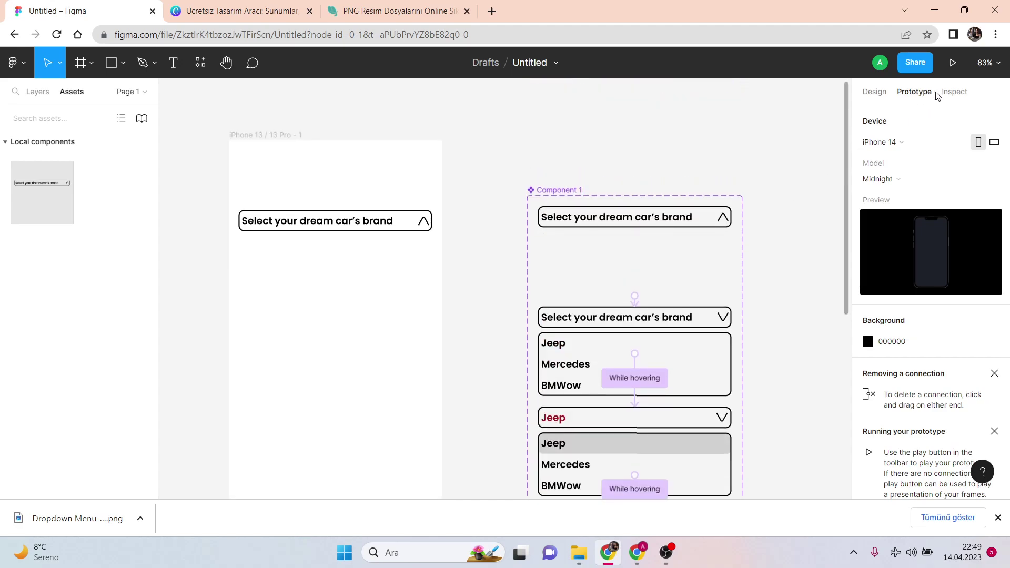
Run the prototype and test the car-brand dropdown by opening it and choosing BMWow
click(952, 63)
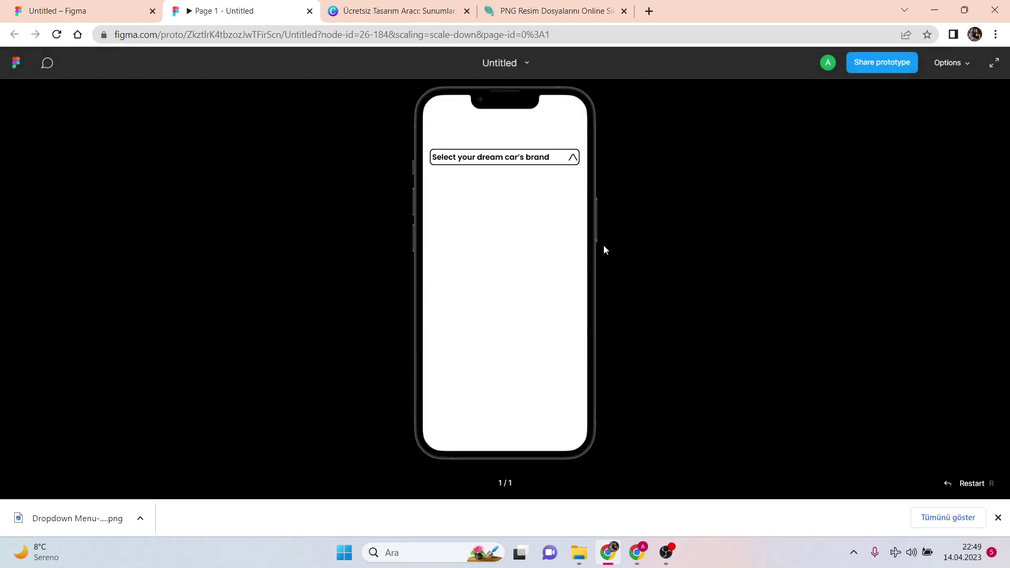
click(570, 157)
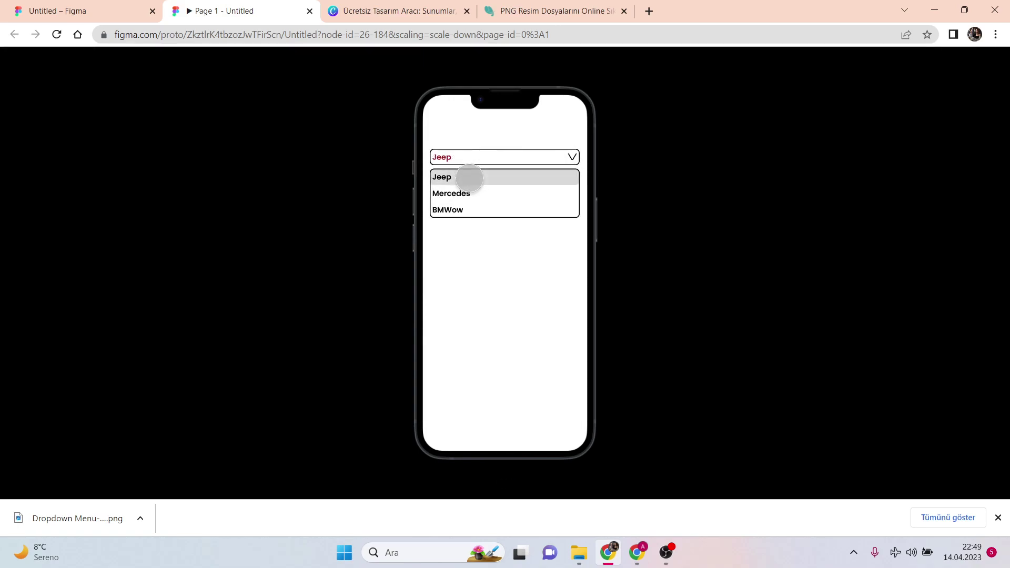
click(468, 210)
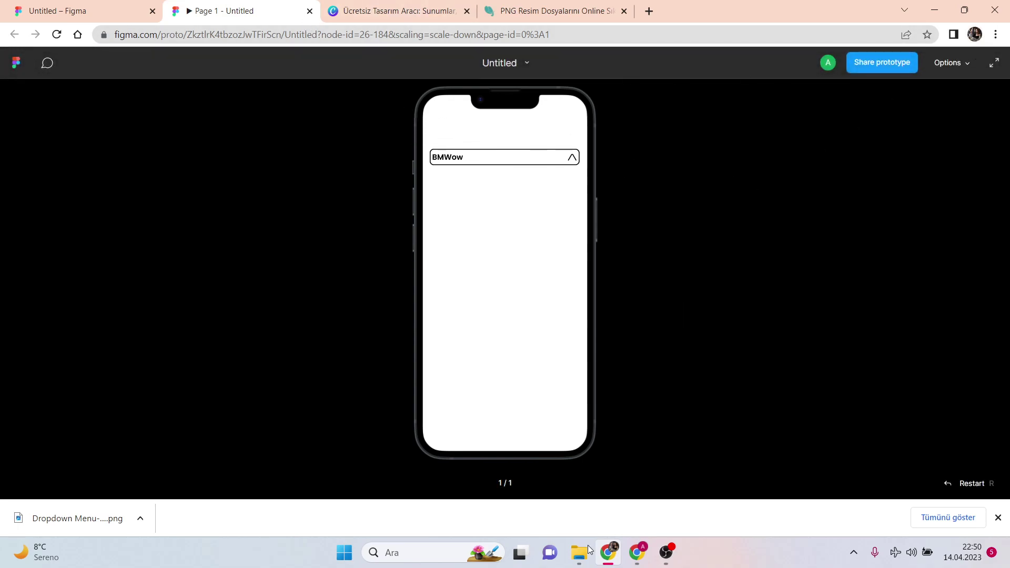
click(666, 552)
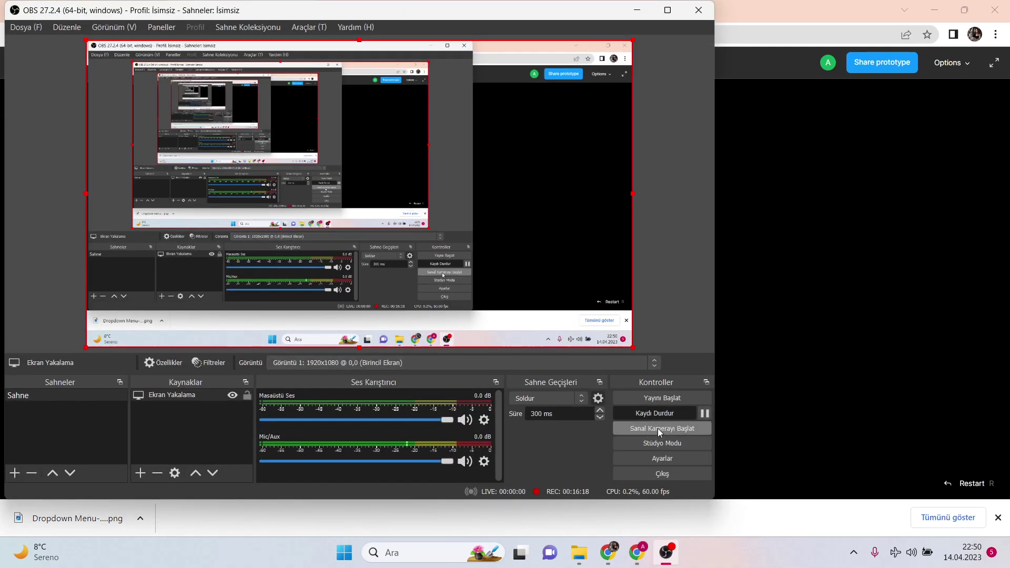